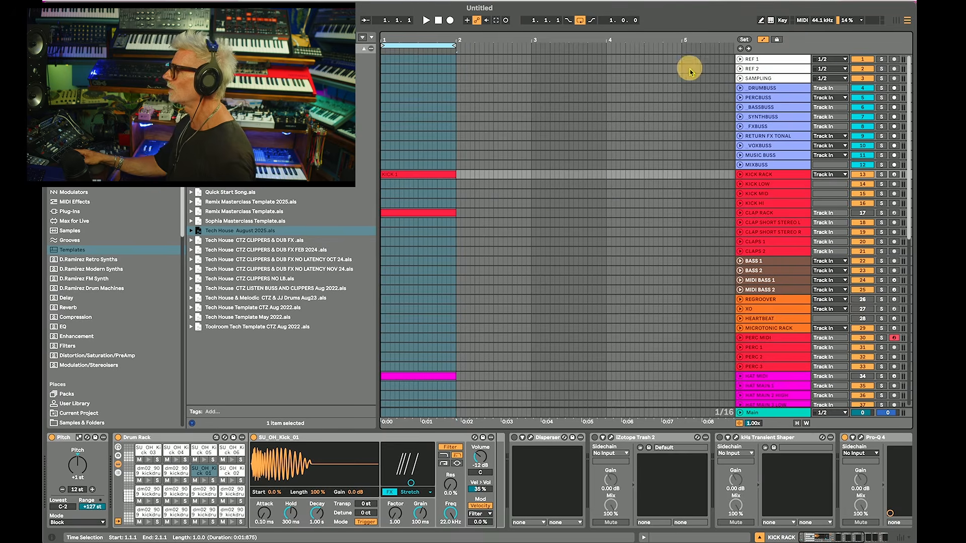
Step: Examine the REF 1, REF 2 and SAMPLING tracks, including REF 1's expanded output routing
{"action": "left_click", "coordinate": [778, 61]}
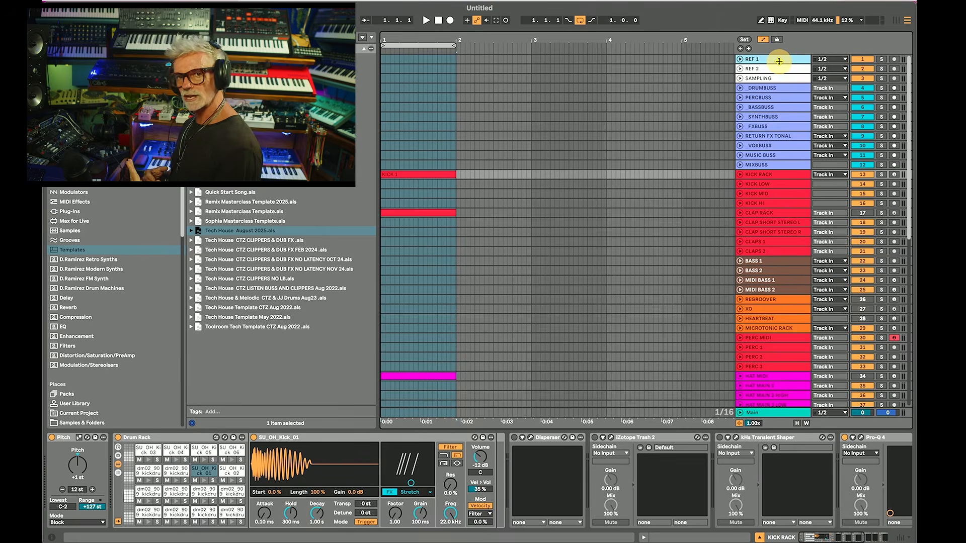
{"action": "left_click", "coordinate": [739, 60]}
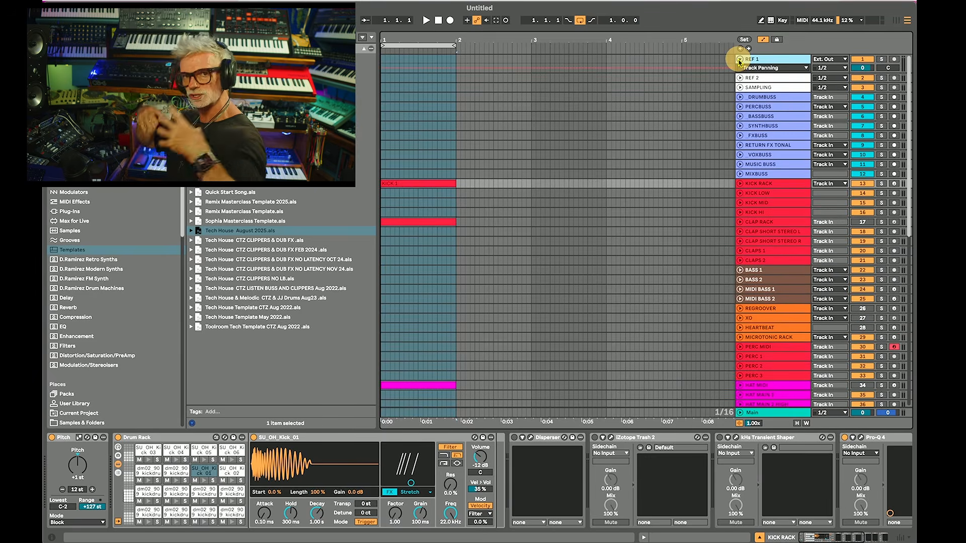
{"action": "left_click", "coordinate": [739, 60]}
{"action": "left_click", "coordinate": [752, 69]}
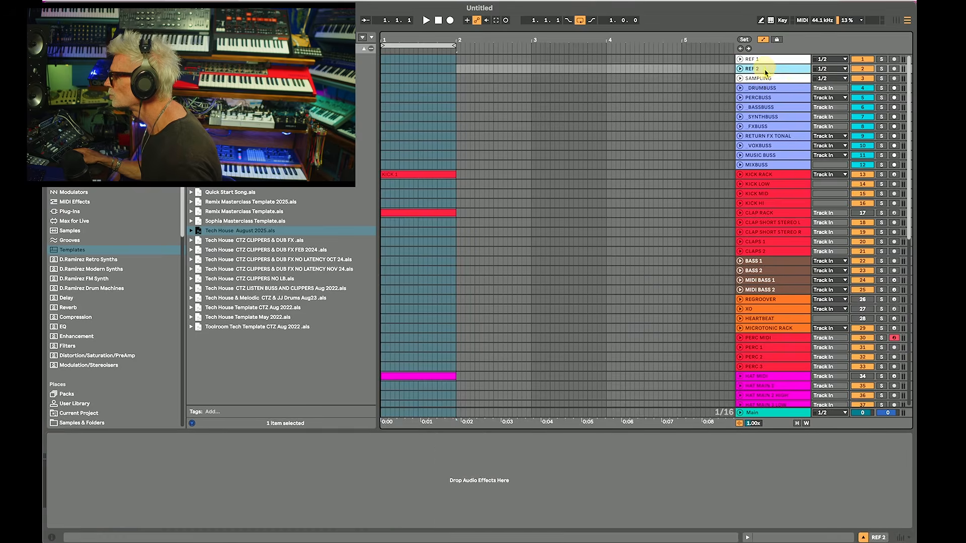
{"action": "left_click", "coordinate": [763, 78]}
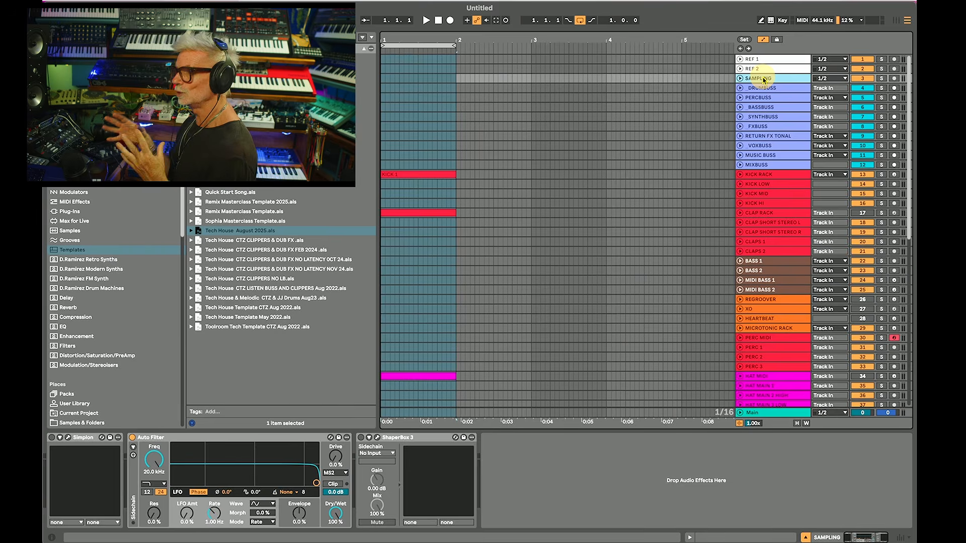
Step: Inspect the device chains of DRUMBUSS and KICK RACK and look over the drum tracks below them
{"action": "left_click", "coordinate": [767, 89]}
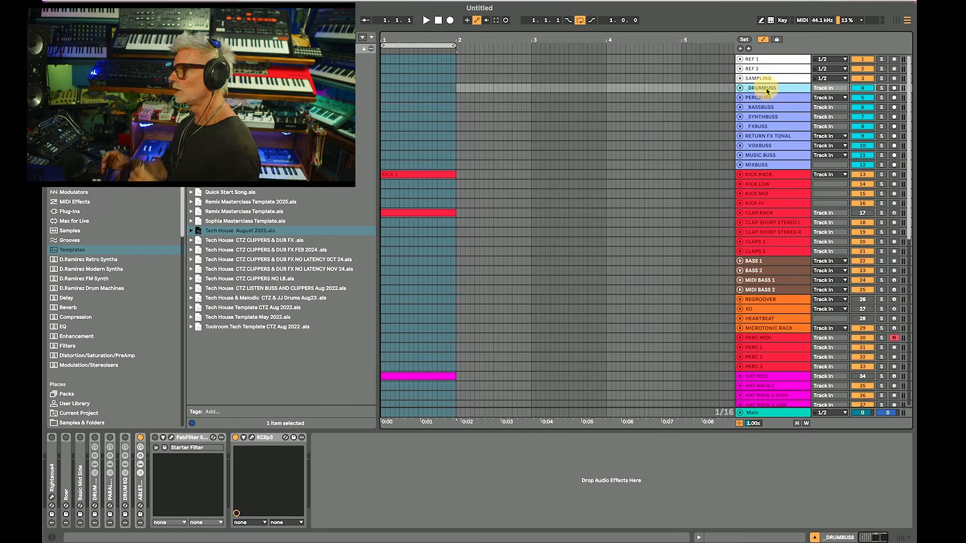
{"action": "left_click", "coordinate": [766, 174]}
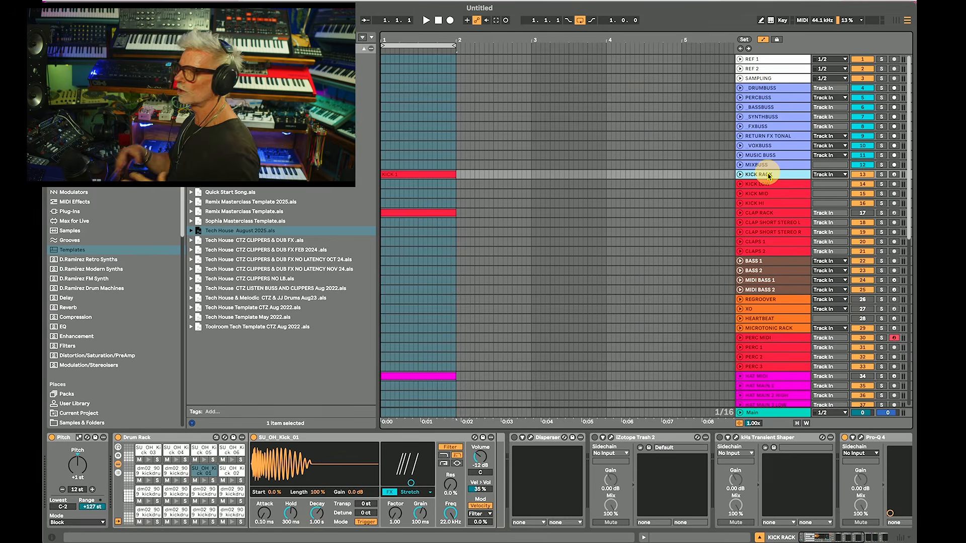
{"action": "scroll", "coordinate": [731, 218], "scroll_direction": "down", "scroll_amount": 3}
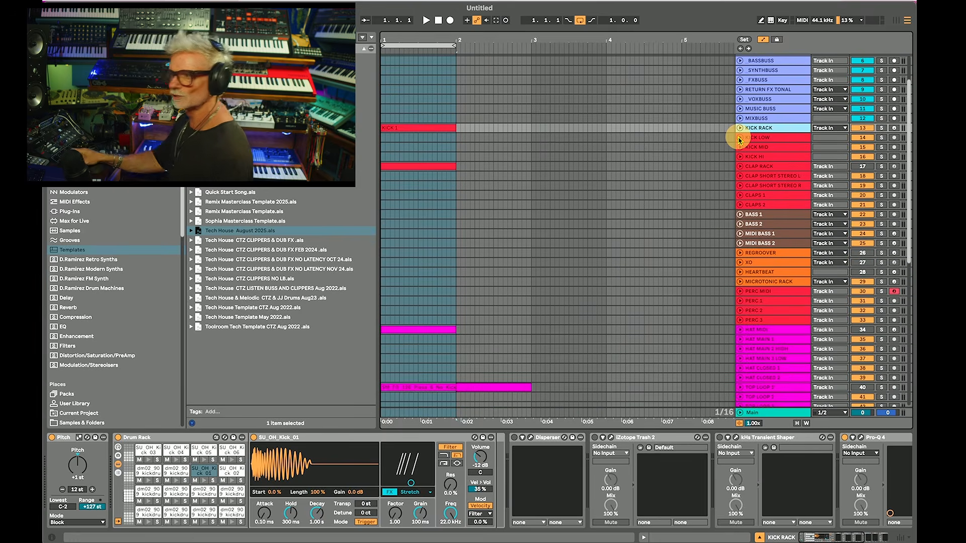
{"action": "scroll", "coordinate": [739, 140], "scroll_direction": "up", "scroll_amount": 3}
Step: Examine the PERCBUSS effects and its expanded routing to DRUMBUSS, playing the loop briefly
{"action": "left_click", "coordinate": [767, 98]}
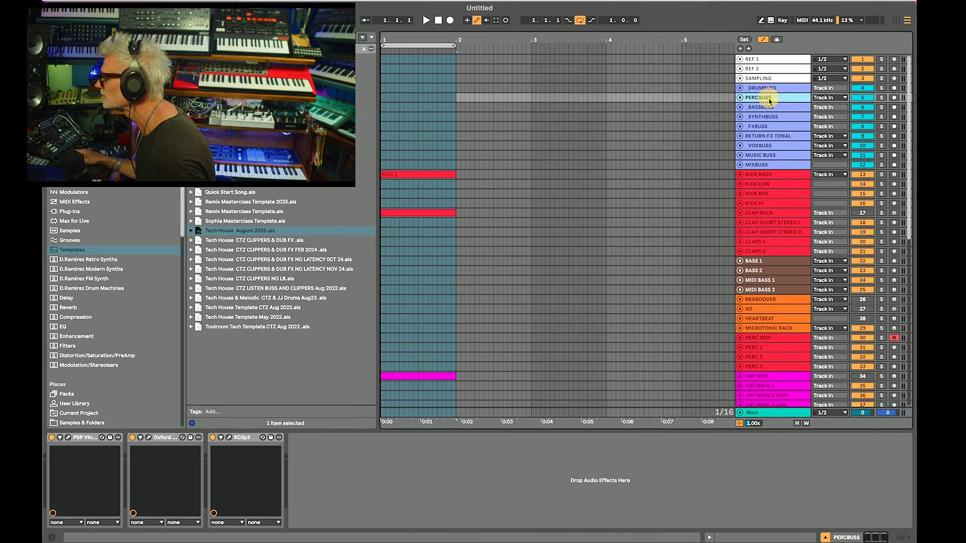
{"action": "left_click", "coordinate": [739, 98]}
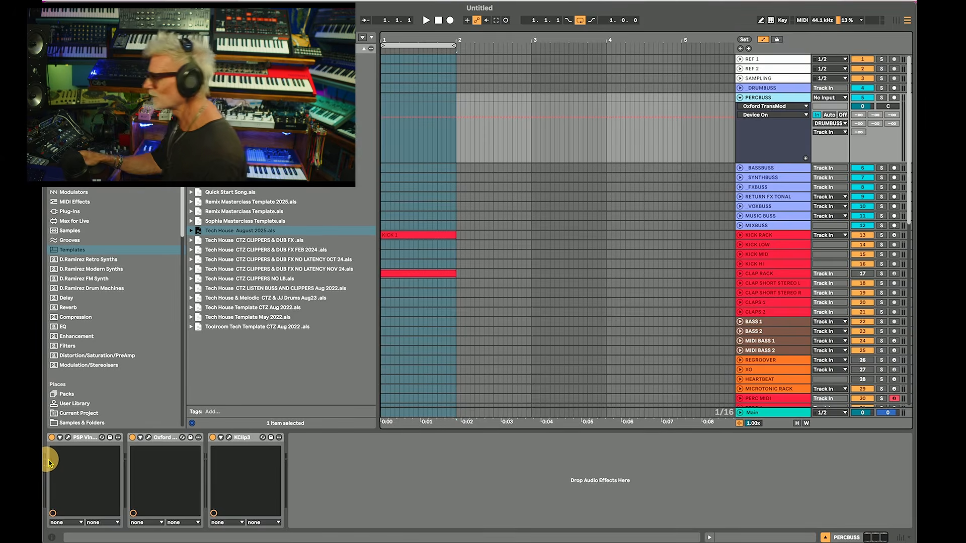
{"action": "key", "text": "space"}
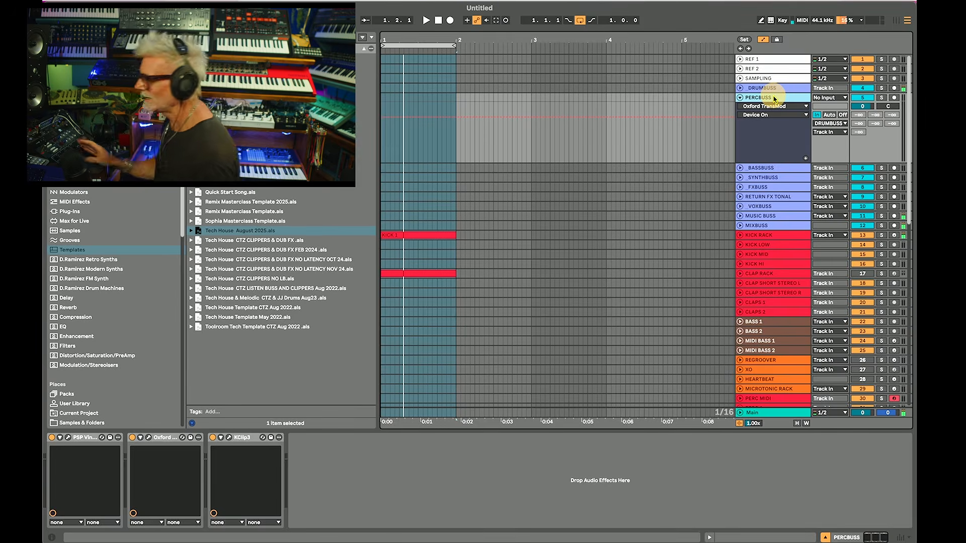
{"action": "left_click", "coordinate": [739, 98]}
Step: Review the DRUMBUSS, PERCBUSS, BASSBUSS and SYNTHBUSS chains and look through the instrument tracks further down
{"action": "left_click", "coordinate": [744, 88]}
{"action": "left_click", "coordinate": [739, 88]}
{"action": "left_click", "coordinate": [740, 89]}
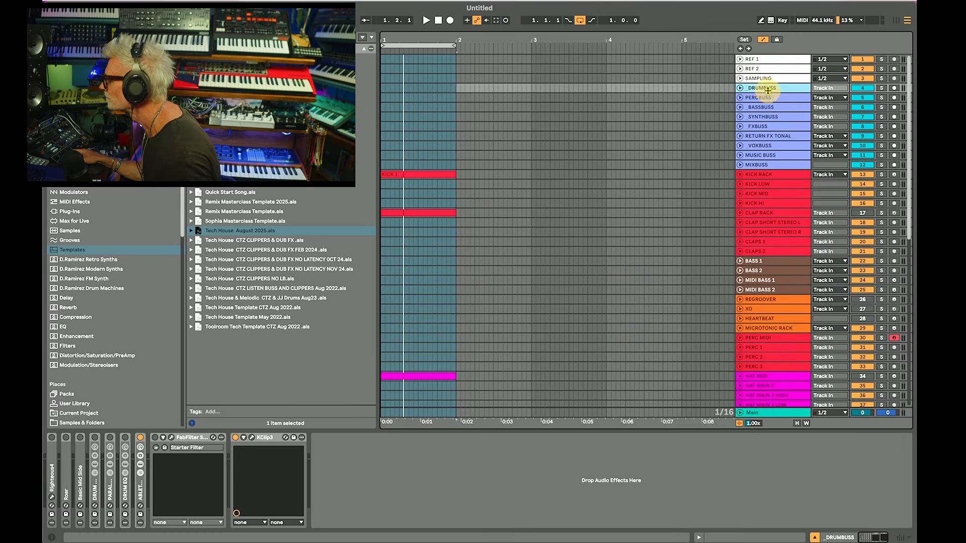
{"action": "left_click", "coordinate": [762, 98]}
{"action": "left_click", "coordinate": [770, 107]}
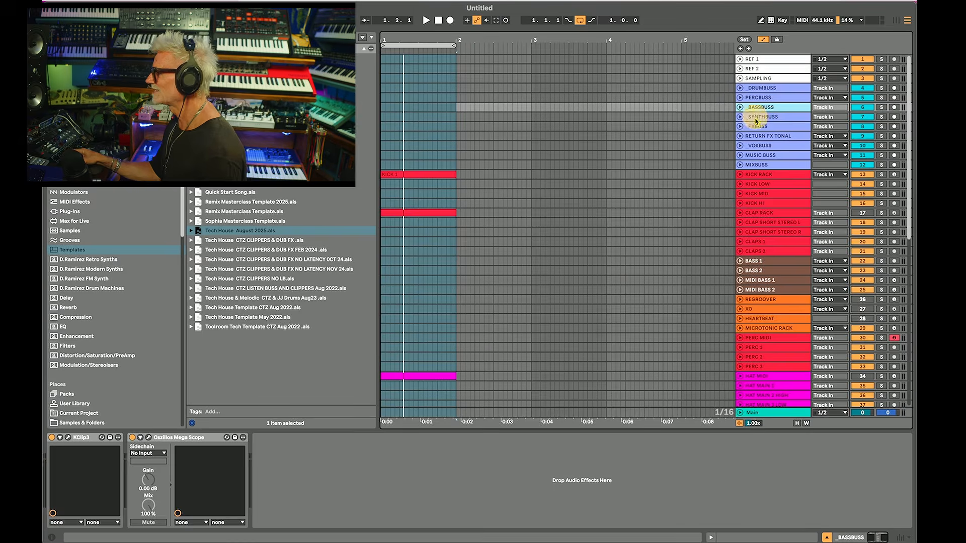
{"action": "left_click", "coordinate": [756, 119]}
{"action": "scroll", "coordinate": [729, 371], "scroll_direction": "down", "scroll_amount": 8}
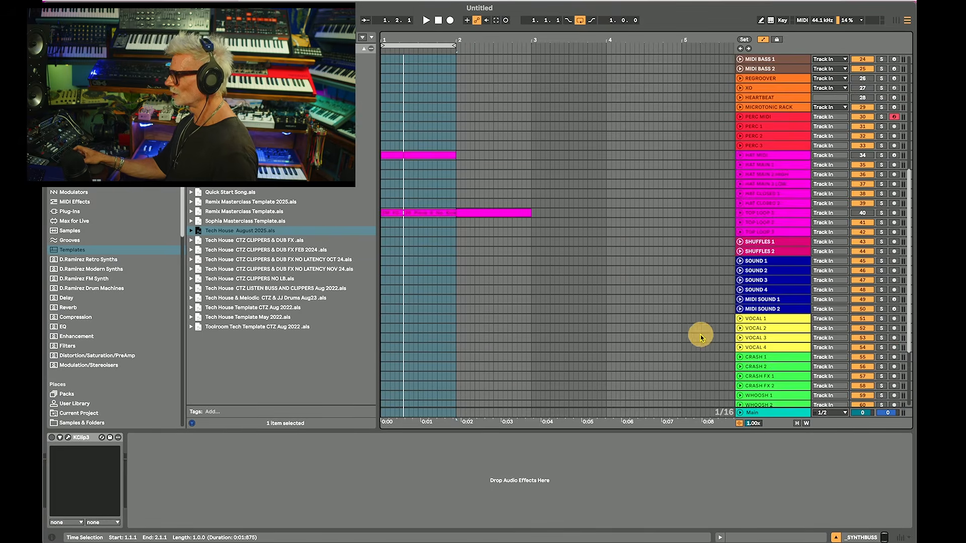
{"action": "scroll", "coordinate": [700, 333], "scroll_direction": "up", "scroll_amount": 5}
{"action": "scroll", "coordinate": [699, 333], "scroll_direction": "up", "scroll_amount": 5}
Step: Review the device chains of FXBUSS, RETURN FX TONAL, VOXBUSS and MUSIC BUSS
{"action": "left_click", "coordinate": [766, 127]}
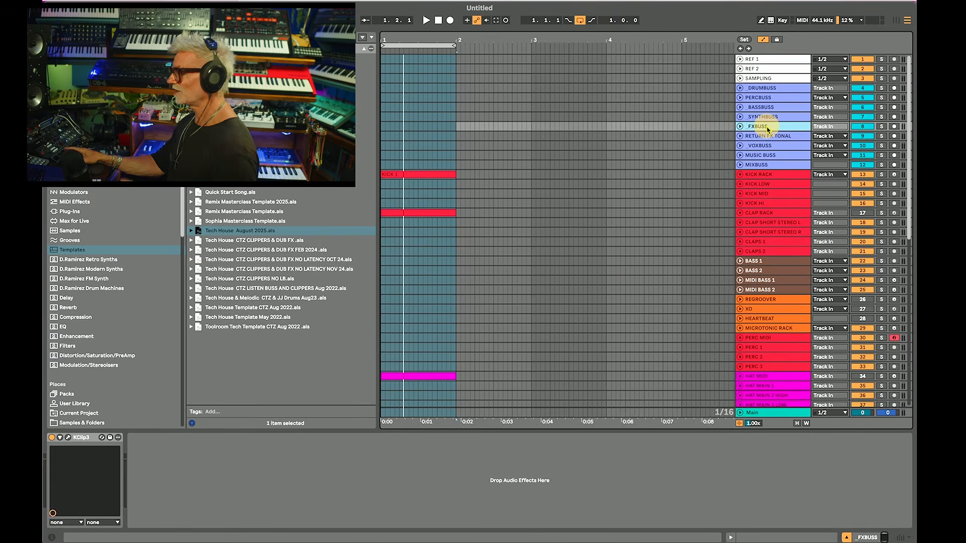
{"action": "scroll", "coordinate": [742, 267], "scroll_direction": "down", "scroll_amount": 10}
{"action": "scroll", "coordinate": [684, 256], "scroll_direction": "up", "scroll_amount": 10}
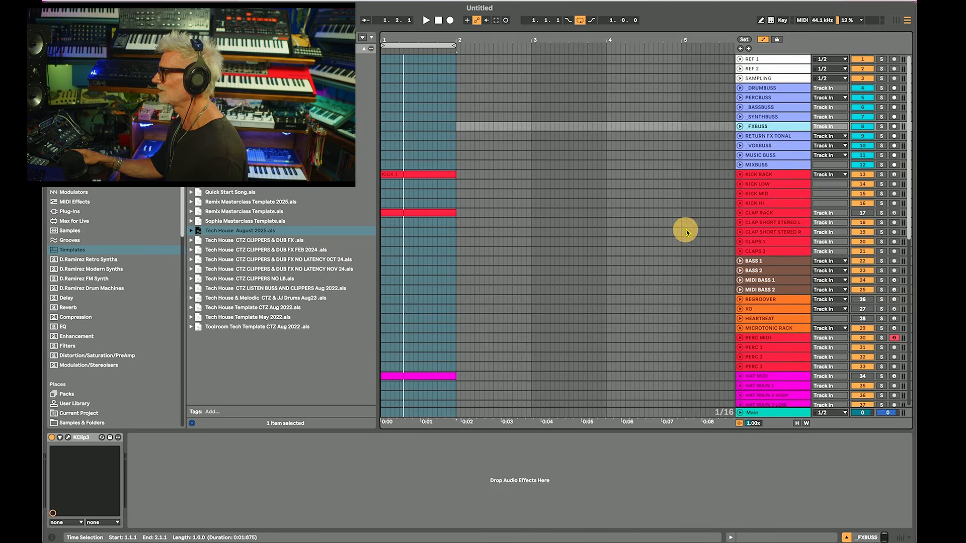
{"action": "left_click", "coordinate": [771, 136]}
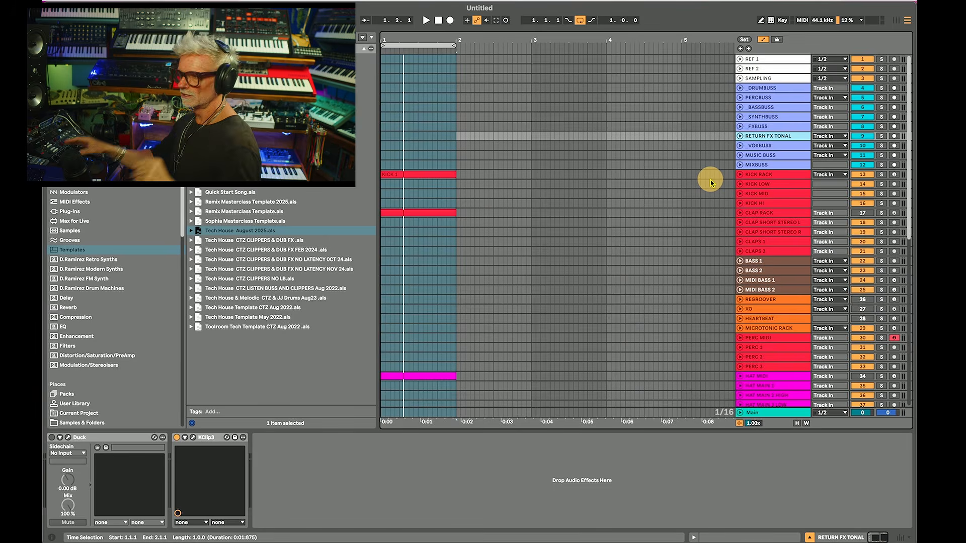
{"action": "left_click", "coordinate": [775, 147]}
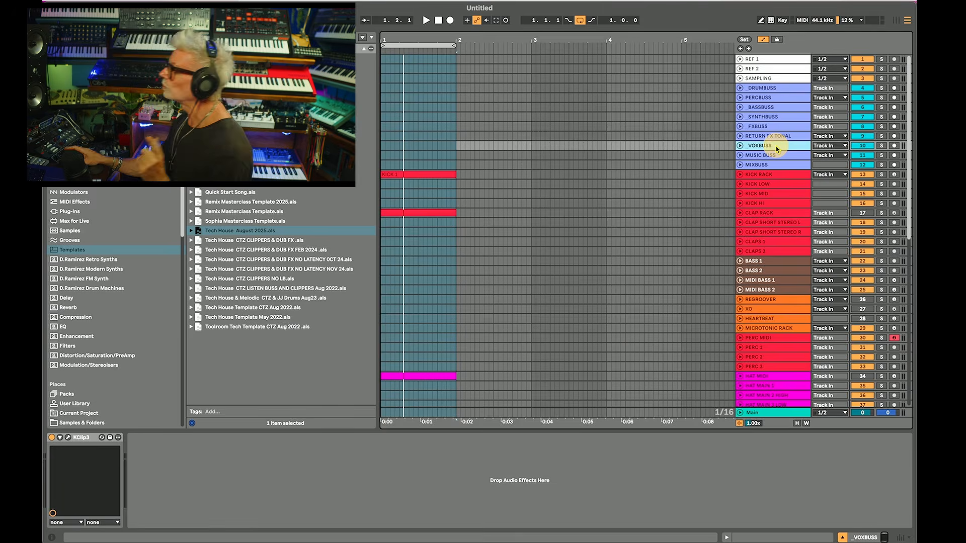
{"action": "left_click", "coordinate": [778, 156]}
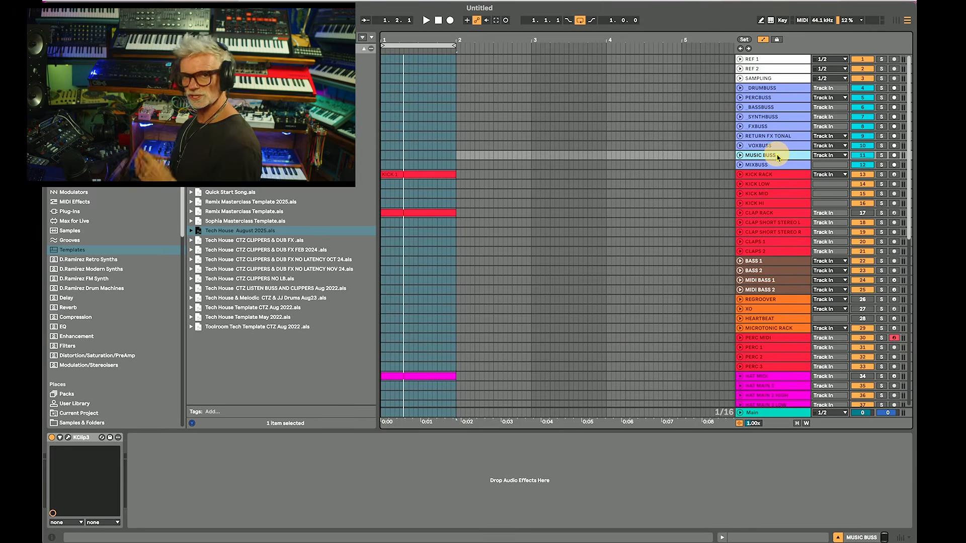
Step: Examine the MIXBUSS effects chain and its expanded output routing, collapsing the track again
{"action": "left_click", "coordinate": [757, 165]}
{"action": "left_click", "coordinate": [739, 165]}
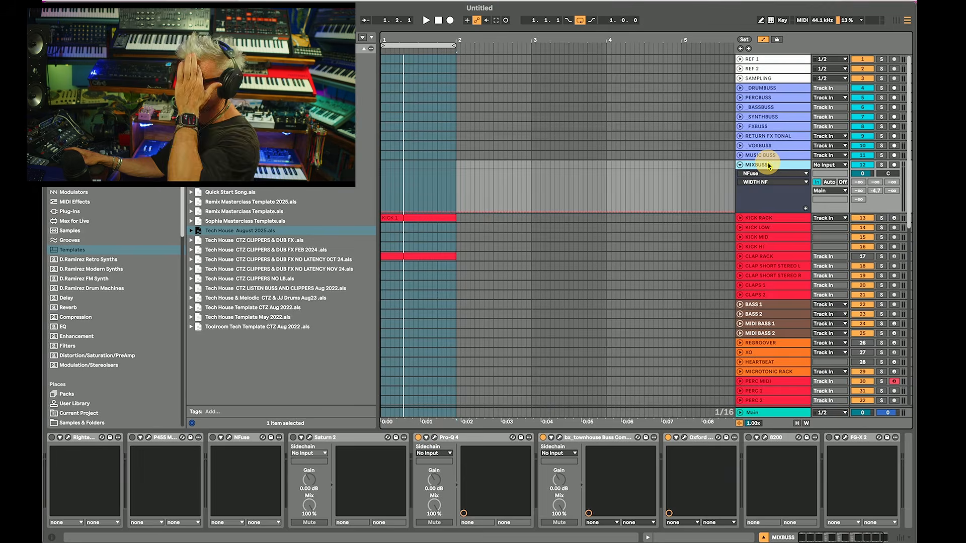
{"action": "left_click", "coordinate": [739, 165]}
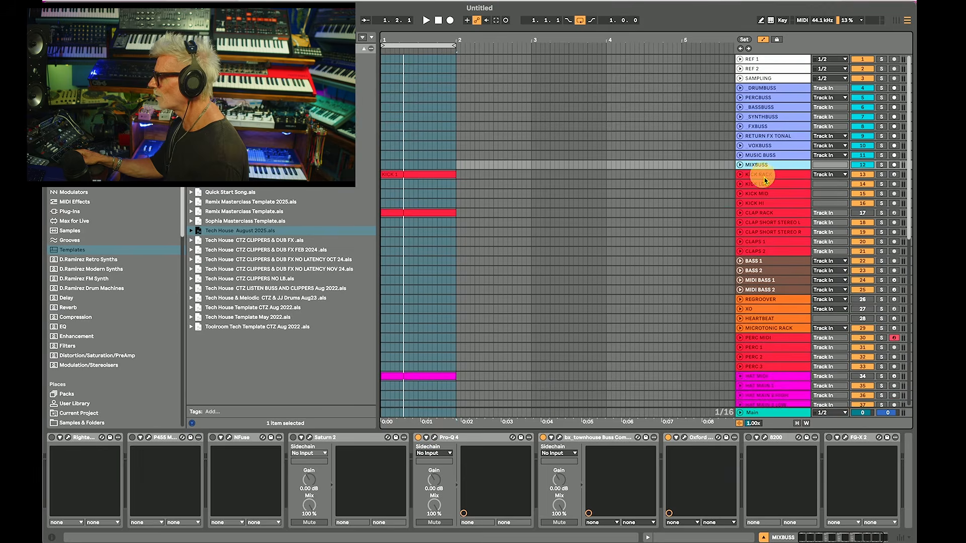
Step: Open the KICK 1 clip in an enlarged note editor, select its dm02_909_kickdrum_080 notes and play the pattern
{"action": "left_click", "coordinate": [759, 174]}
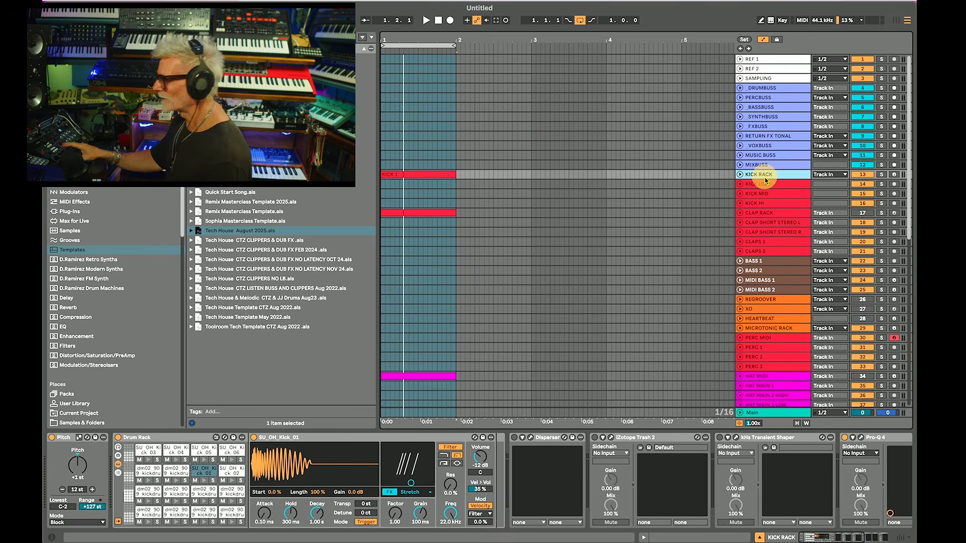
{"action": "scroll", "coordinate": [765, 180], "scroll_direction": "down", "scroll_amount": 1}
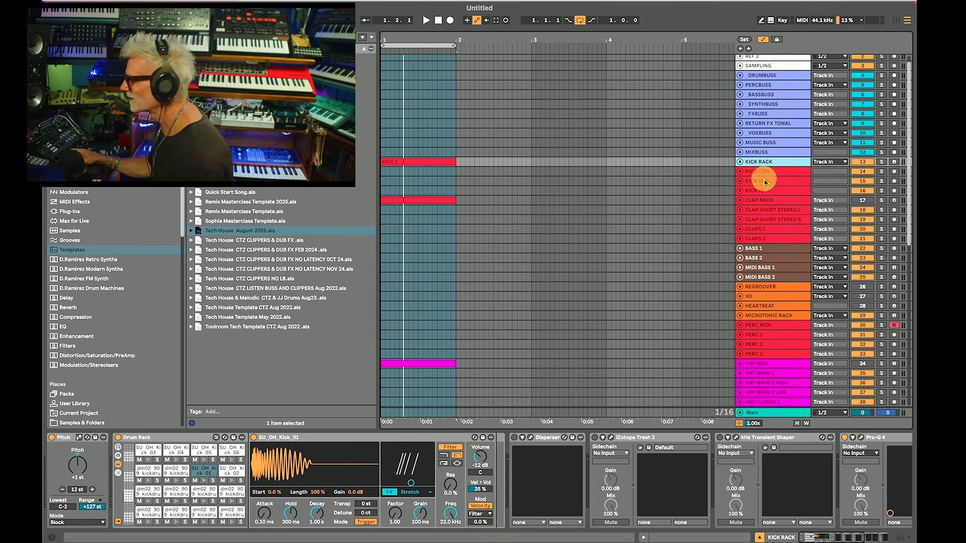
{"action": "double_click", "coordinate": [421, 161]}
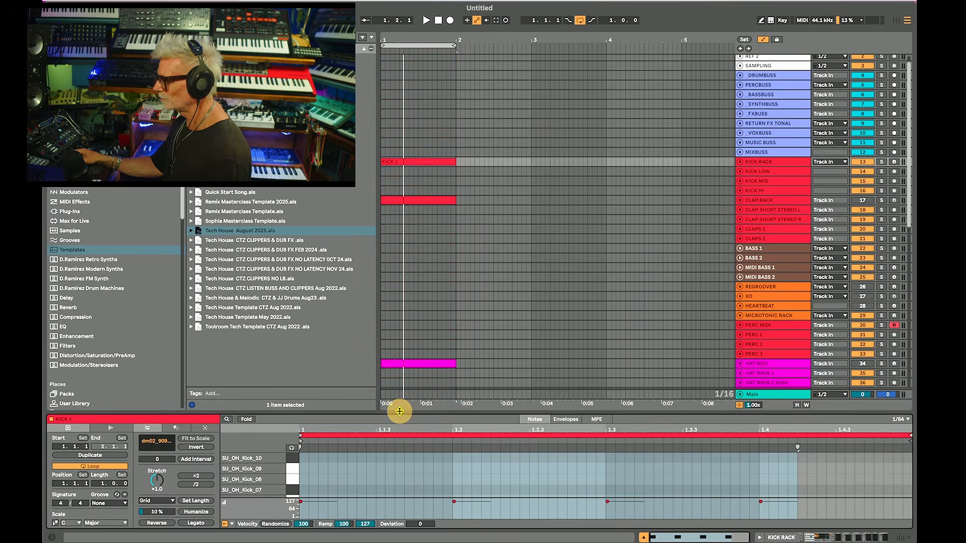
{"action": "left_click_drag", "start_coordinate": [399, 411], "coordinate": [367, 190]}
{"action": "left_click", "coordinate": [294, 385]}
{"action": "key", "text": "space"}
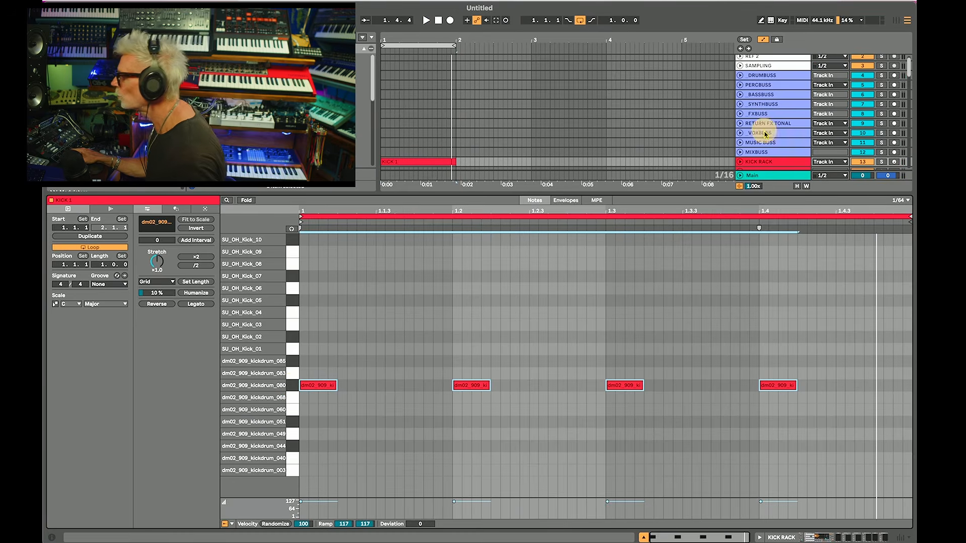
Step: Inspect the KICK RACK devices and select the KICK LOW, KICK MID and KICK HI tracks together
{"action": "left_click", "coordinate": [769, 161]}
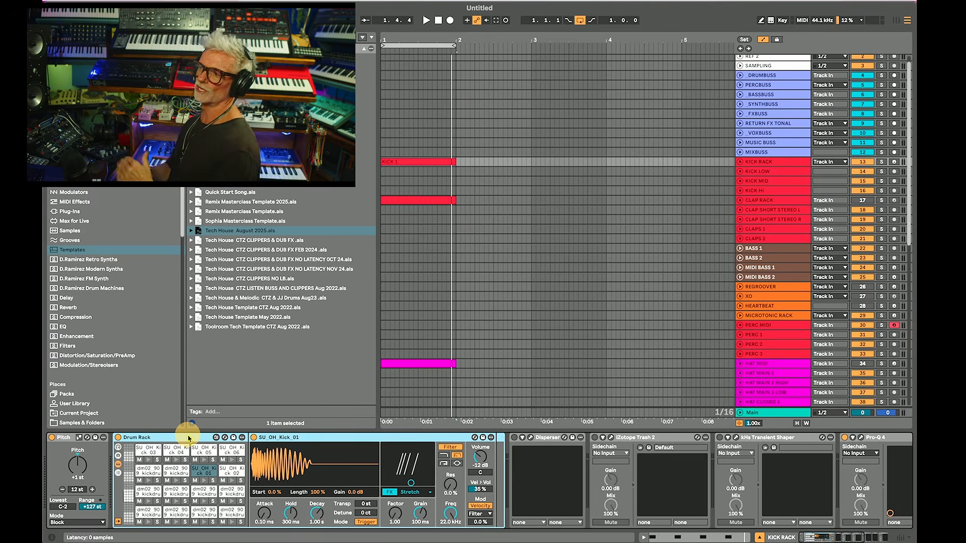
{"action": "left_click", "coordinate": [758, 172]}
{"action": "left_click", "coordinate": [760, 181]}
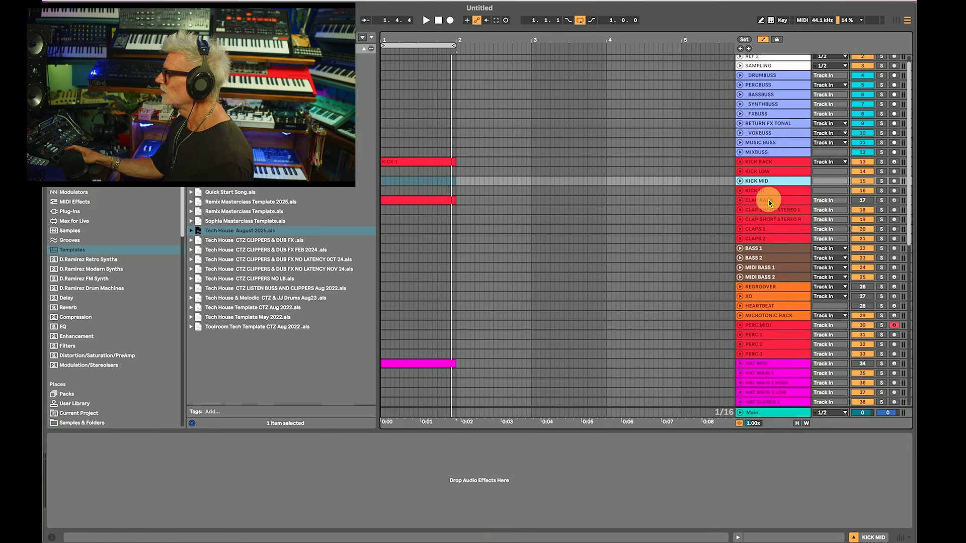
{"action": "left_click", "coordinate": [765, 192]}
{"action": "left_click", "coordinate": [761, 171], "text": "shift"}
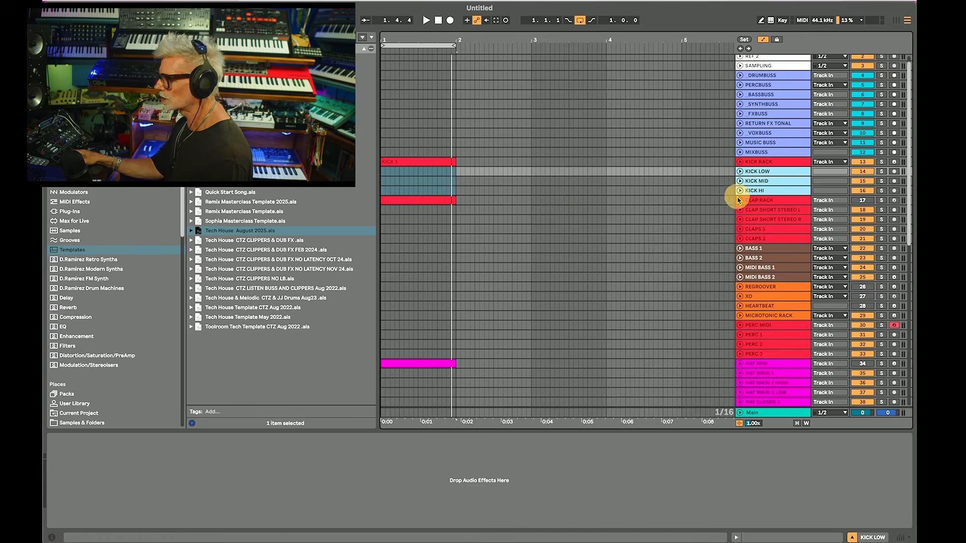
Step: Set the Pitch device on CLAP RACK to +4 st
{"action": "left_click", "coordinate": [757, 200]}
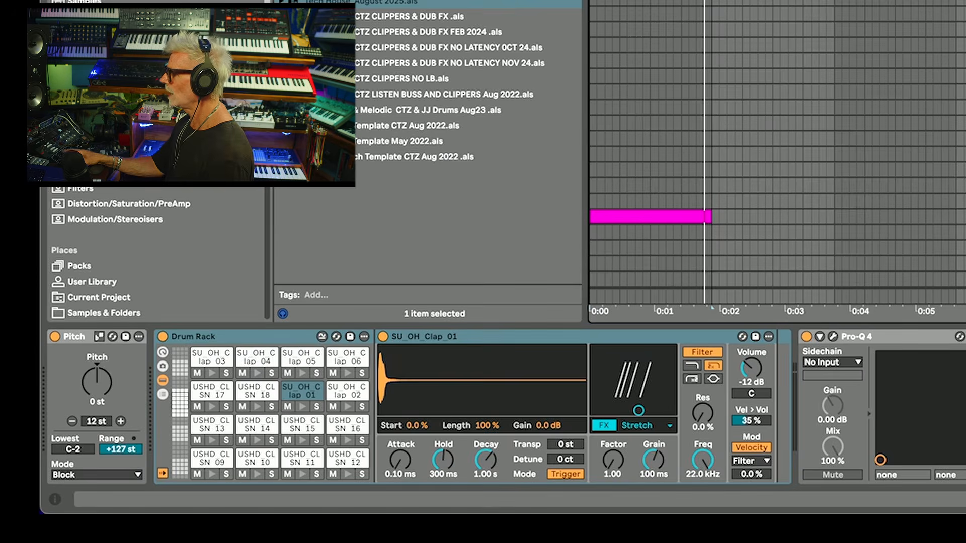
{"action": "left_click", "coordinate": [86, 337]}
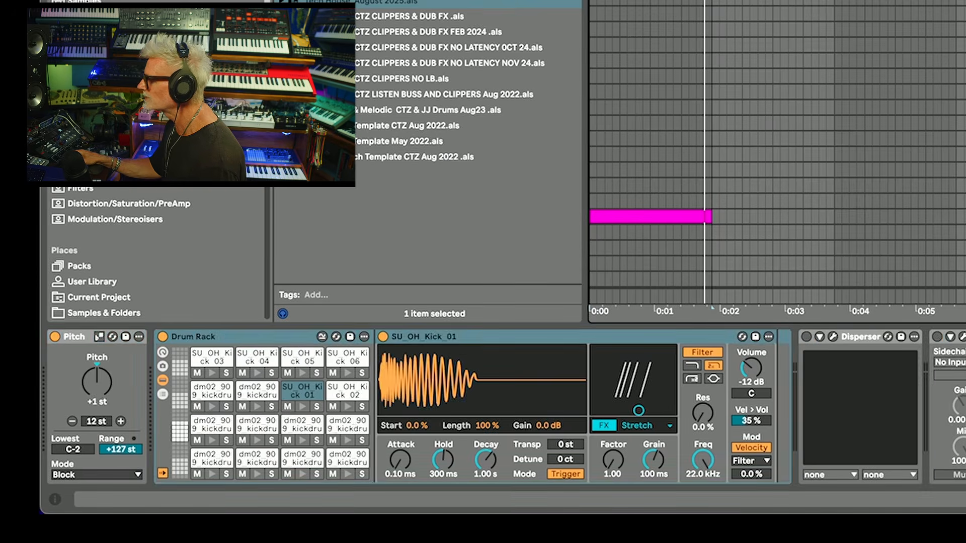
{"action": "left_click", "coordinate": [83, 339]}
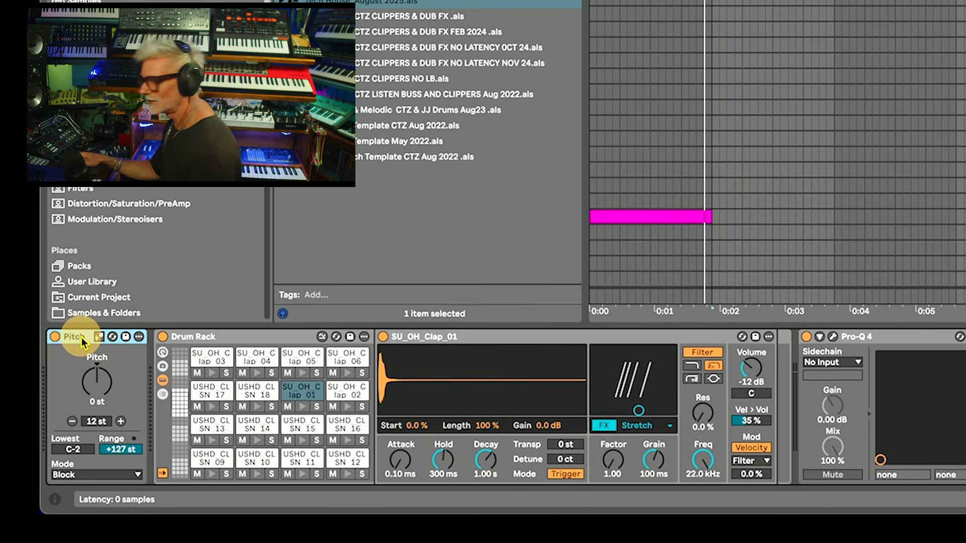
{"action": "left_click", "coordinate": [98, 386]}
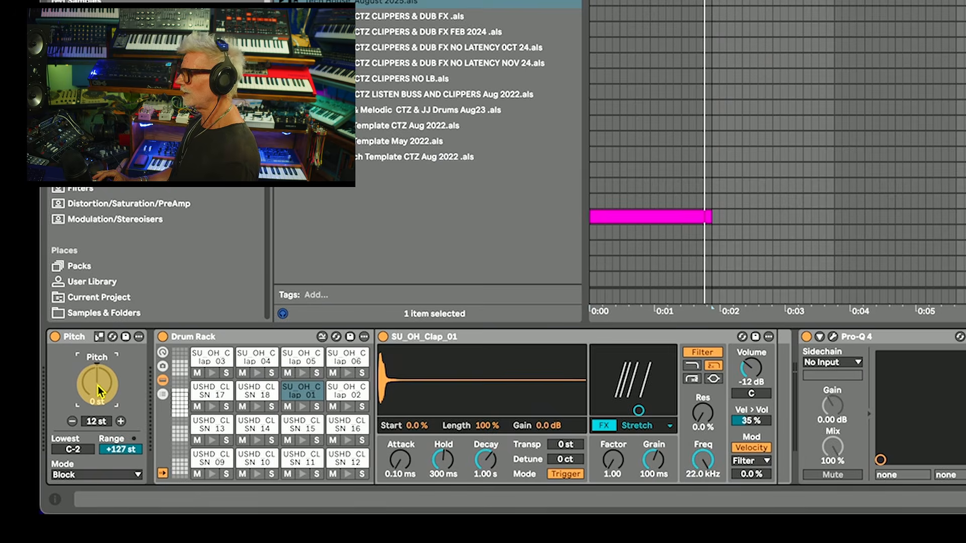
{"action": "key", "text": "Up"}
{"action": "key", "text": "Up"}
{"action": "key", "text": "Up"}
{"action": "key", "text": "Up"}
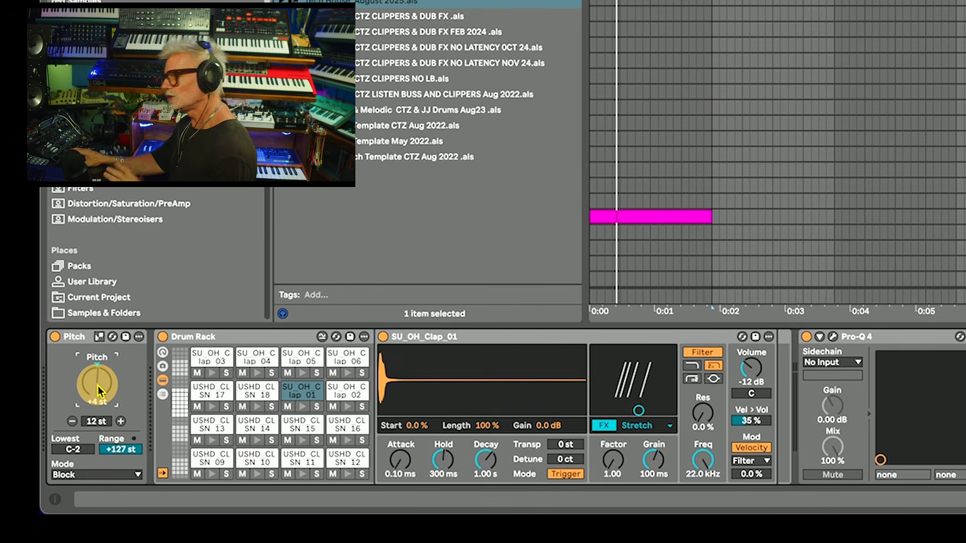
Step: Open the CLAP RACK clip and audition other clap samples by moving its USHD_CLSN_05 notes up two rows and back
{"action": "left_click", "coordinate": [267, 339]}
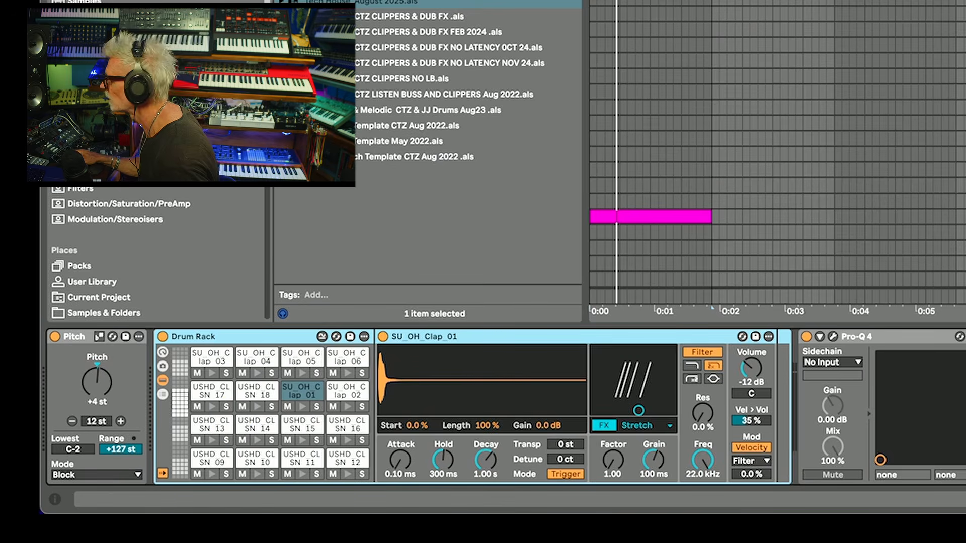
{"action": "left_click", "coordinate": [649, 3]}
{"action": "double_click", "coordinate": [626, 2]}
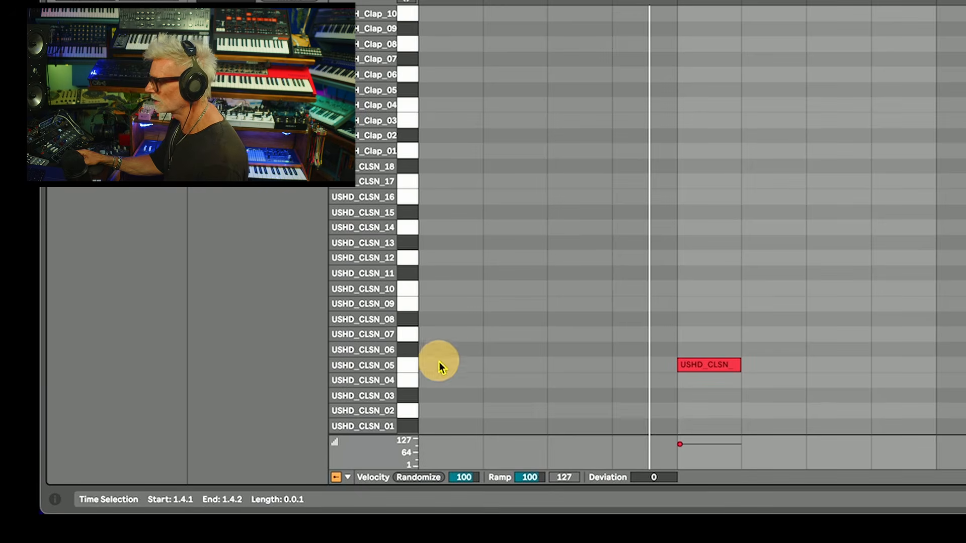
{"action": "left_click", "coordinate": [406, 365]}
{"action": "key", "text": "Up"}
{"action": "key", "text": "Up"}
{"action": "key", "text": "Down"}
{"action": "key", "text": "Down"}
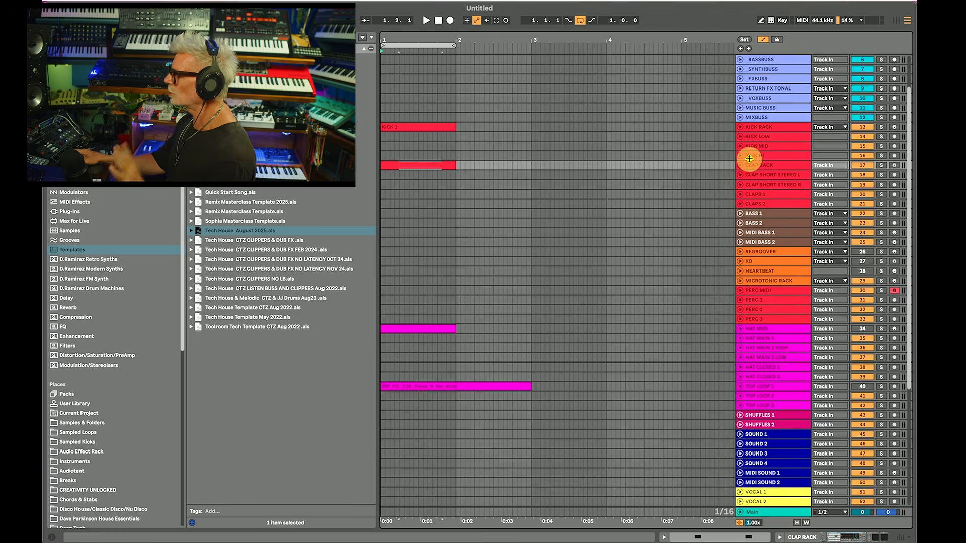
Step: Reopen the CLAP RACK clip, audition its USHD_CLSN_05 sample and hide the note editor
{"action": "left_click", "coordinate": [785, 168]}
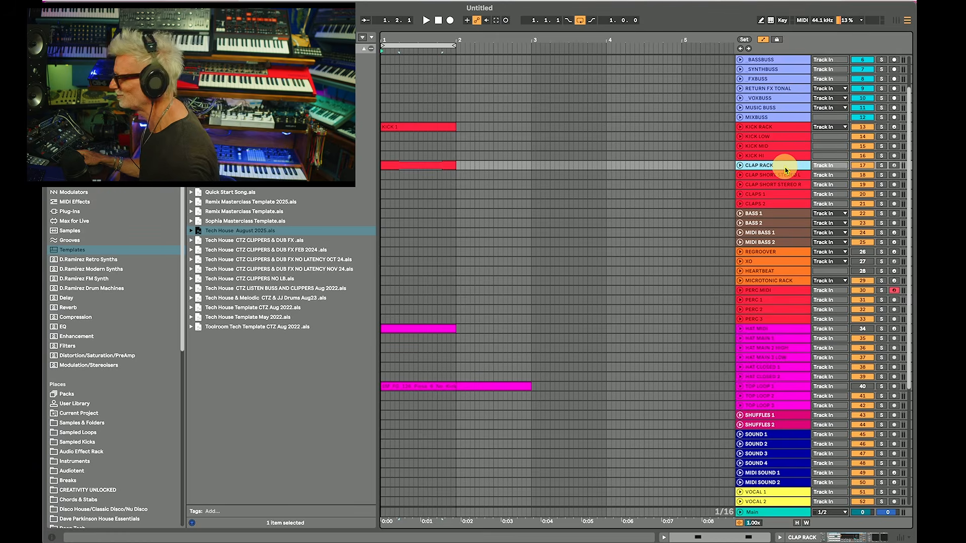
{"action": "double_click", "coordinate": [414, 162]}
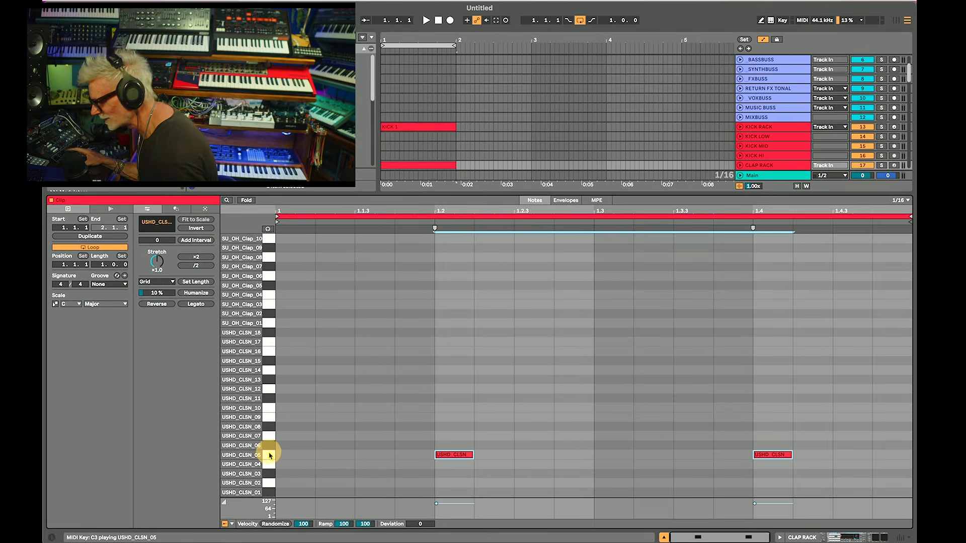
{"action": "key", "text": "super+alt+l"}
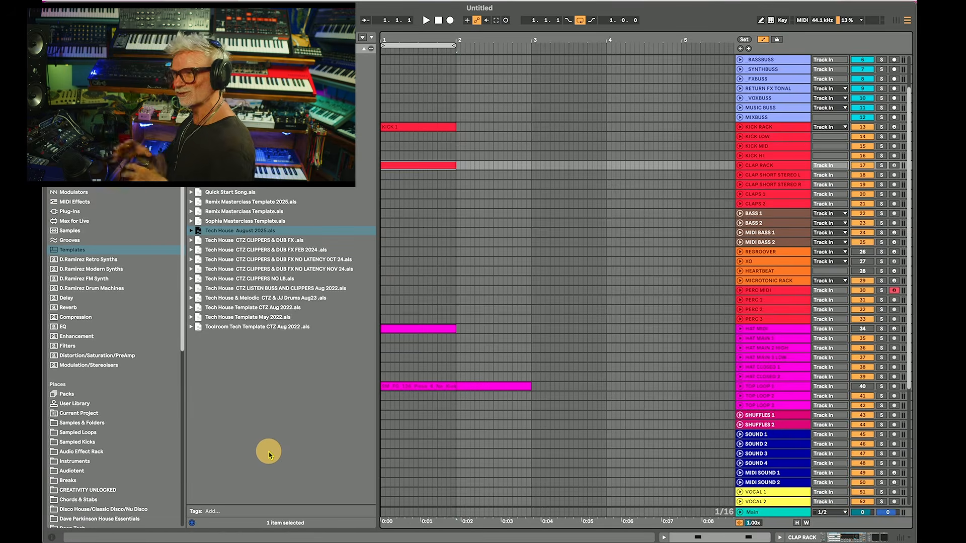
Step: Open the HAT MIDI clip, play its USHD_OH_06 pattern briefly and hide the note editor
{"action": "left_click", "coordinate": [757, 328]}
{"action": "double_click", "coordinate": [429, 329]}
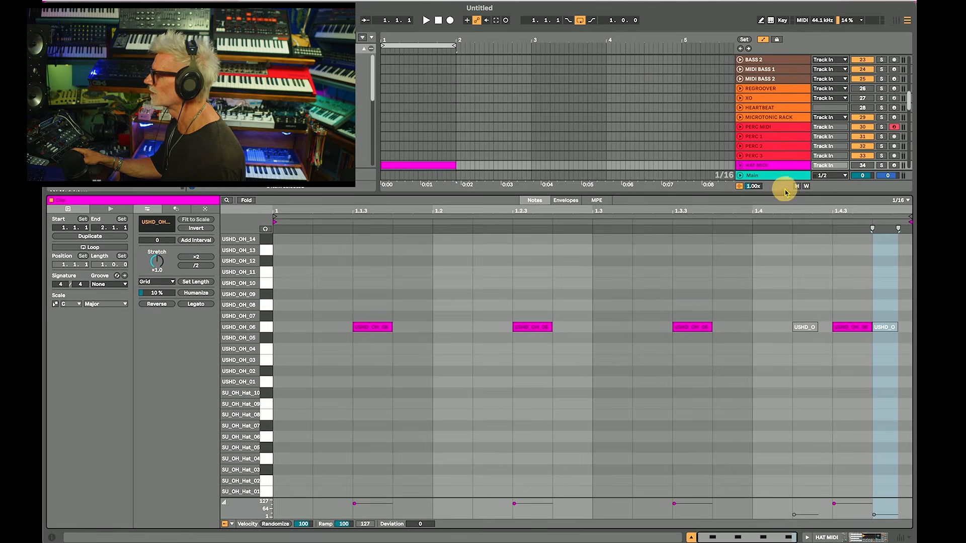
{"action": "key", "text": "space"}
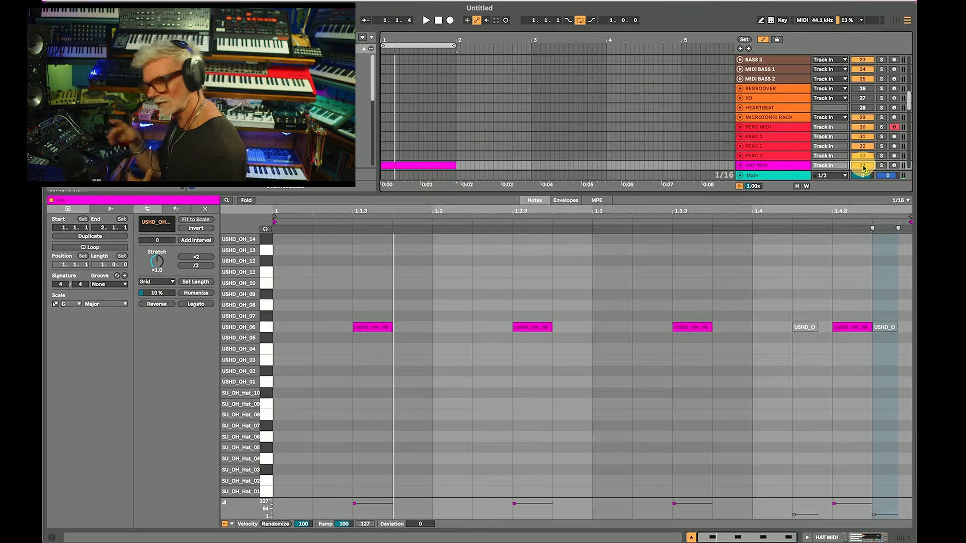
{"action": "key", "text": "alt+super+l"}
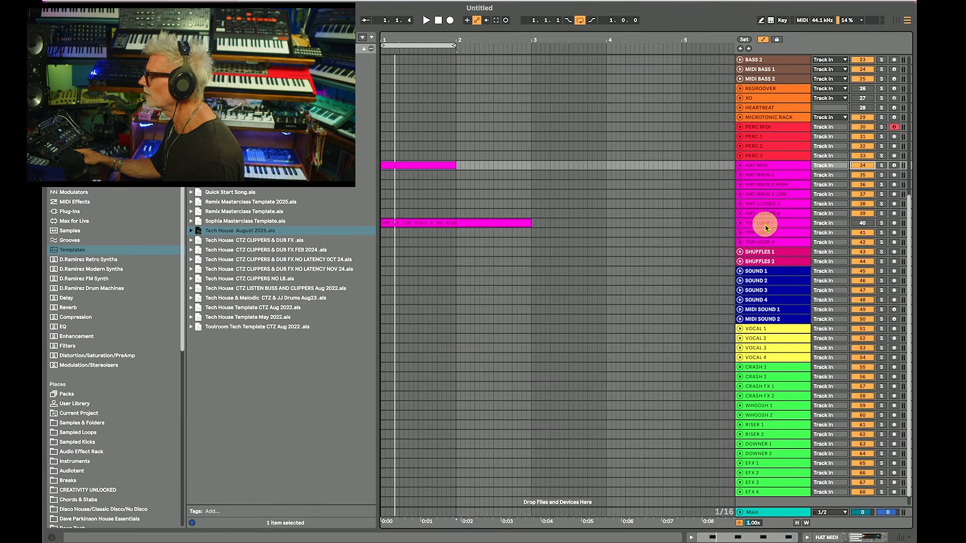
Step: Go through the hat tracks from HAT MAIN 1 to HAT CLOSED 2, ending on the first top loop track
{"action": "left_click", "coordinate": [759, 175]}
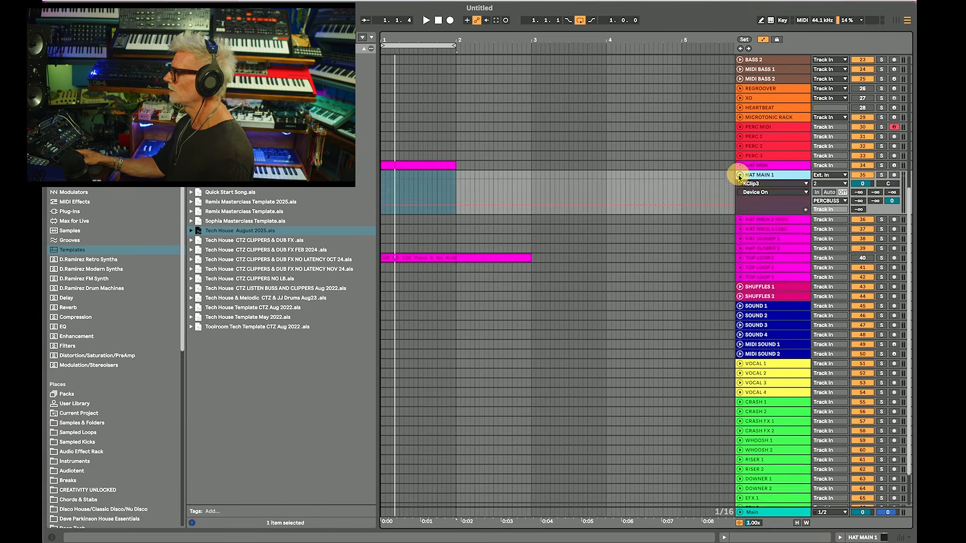
{"action": "left_click", "coordinate": [763, 185]}
{"action": "left_click", "coordinate": [767, 194]}
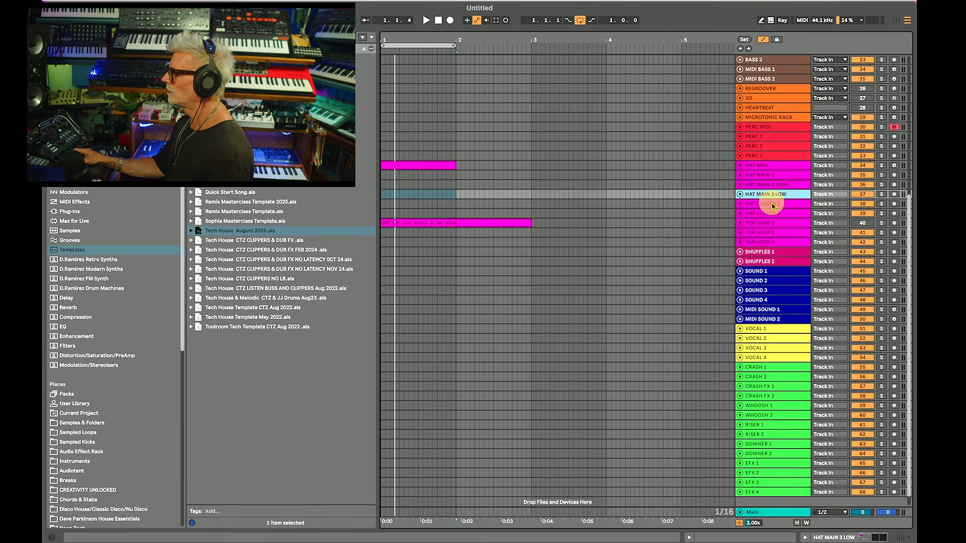
{"action": "left_click", "coordinate": [771, 204]}
{"action": "left_click", "coordinate": [764, 175]}
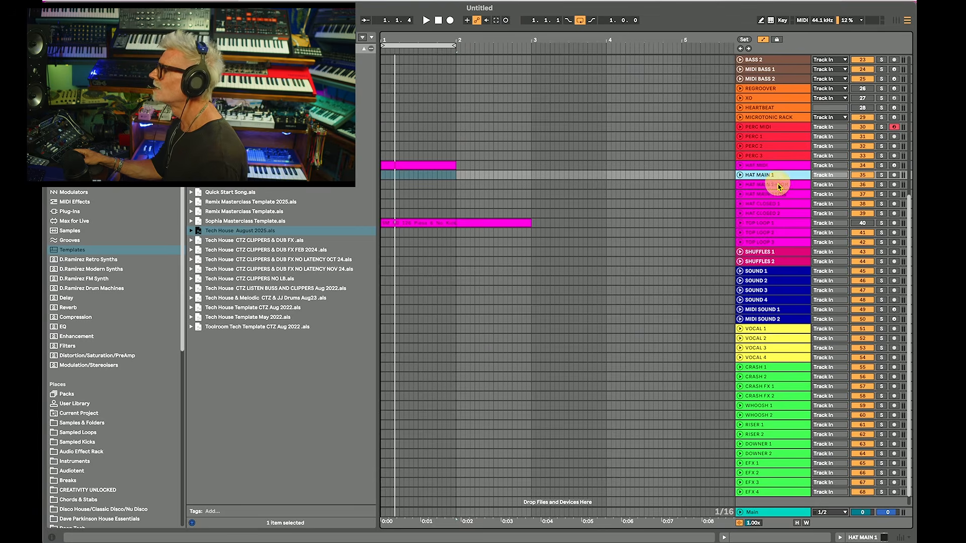
{"action": "left_click", "coordinate": [773, 185]}
{"action": "left_click", "coordinate": [771, 195]}
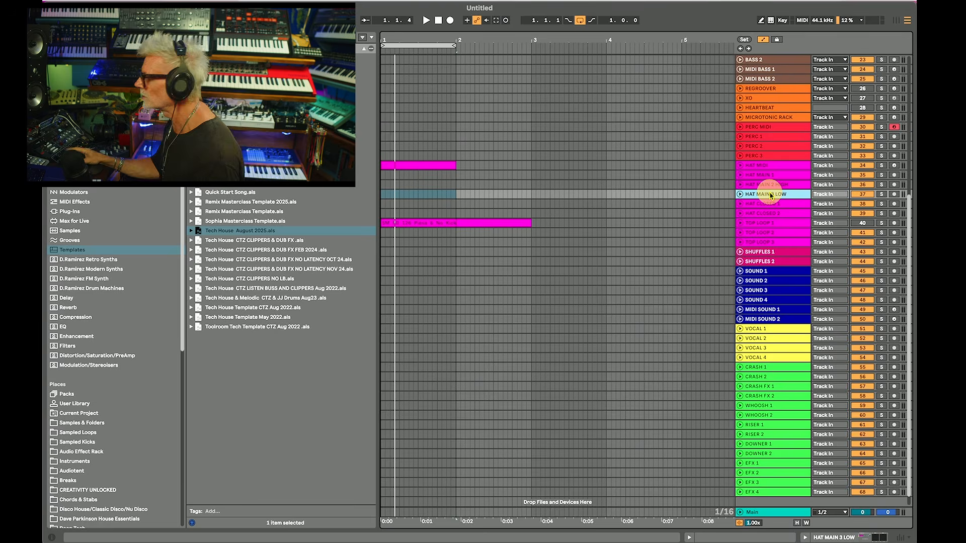
{"action": "left_click", "coordinate": [765, 205]}
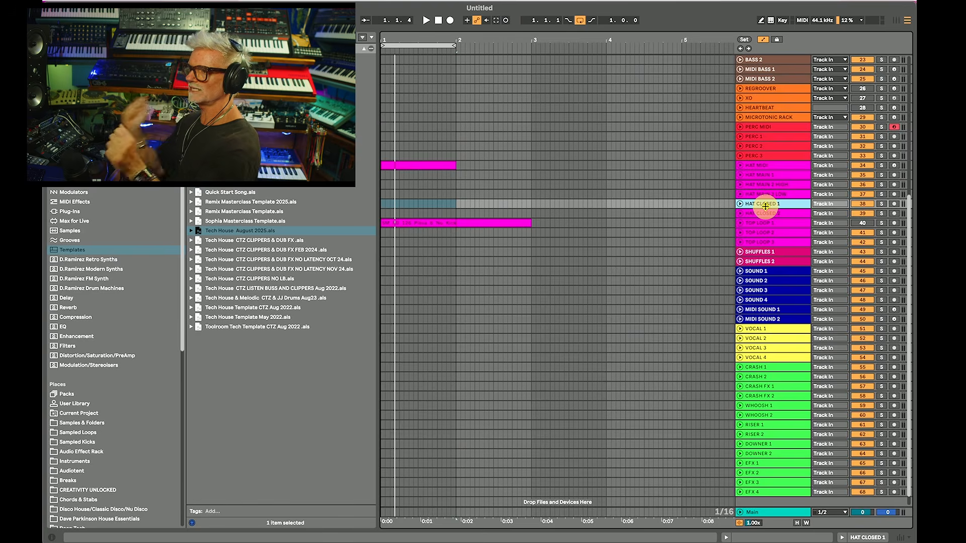
{"action": "left_click", "coordinate": [766, 214]}
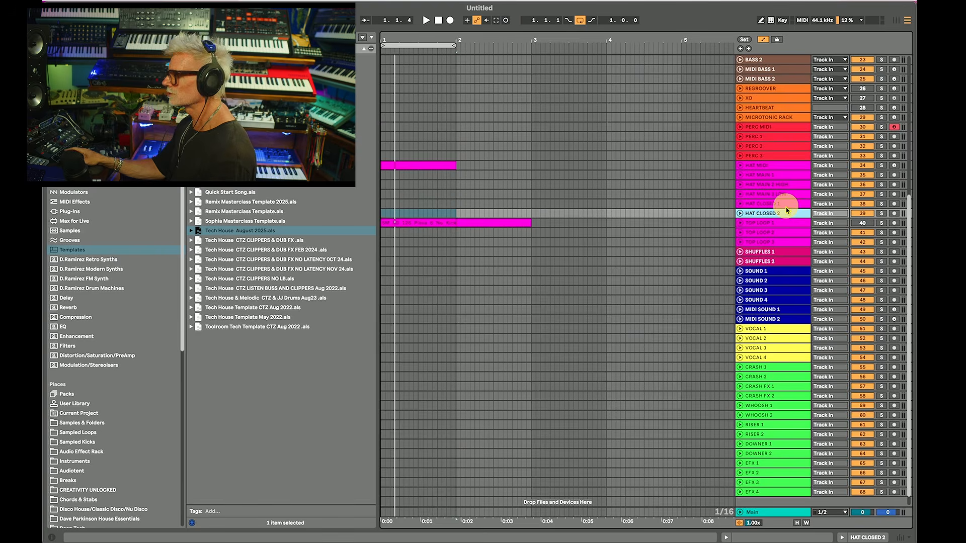
{"action": "left_click", "coordinate": [765, 223]}
Step: Unfold the HAT MIDI track to view its routing, fold it again and check the busses above
{"action": "scroll", "coordinate": [765, 222], "scroll_direction": "up", "scroll_amount": 5}
{"action": "left_click", "coordinate": [752, 296]}
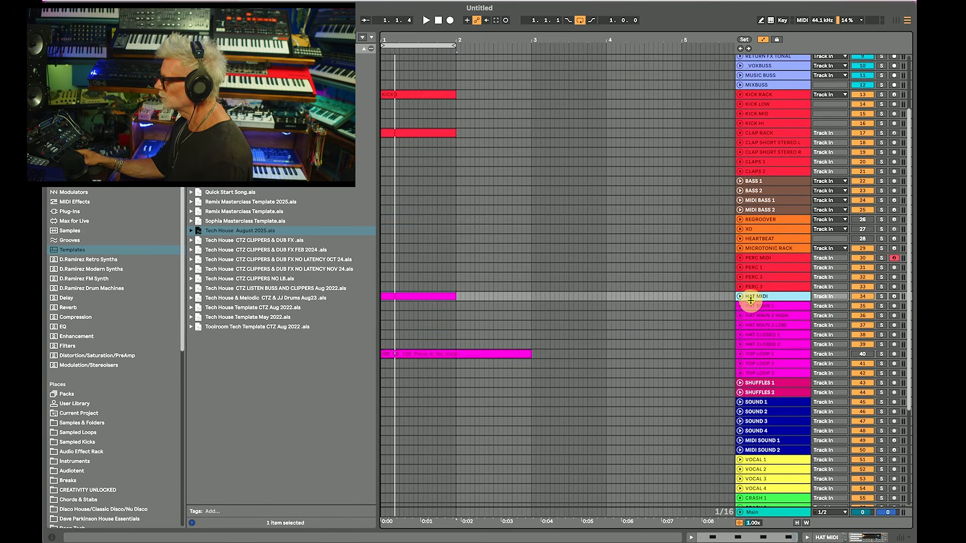
{"action": "left_click", "coordinate": [739, 296]}
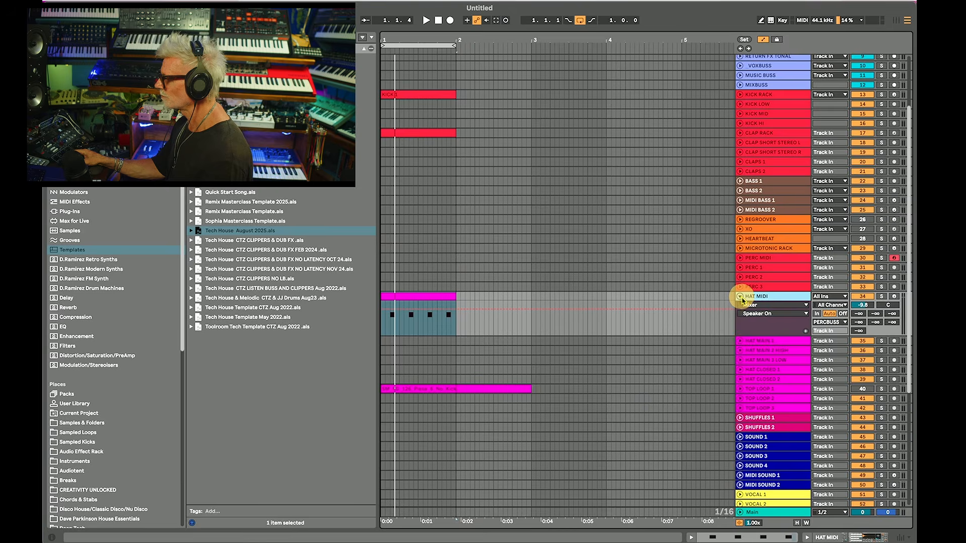
{"action": "left_click", "coordinate": [739, 297]}
{"action": "scroll", "coordinate": [740, 296], "scroll_direction": "up", "scroll_amount": 3}
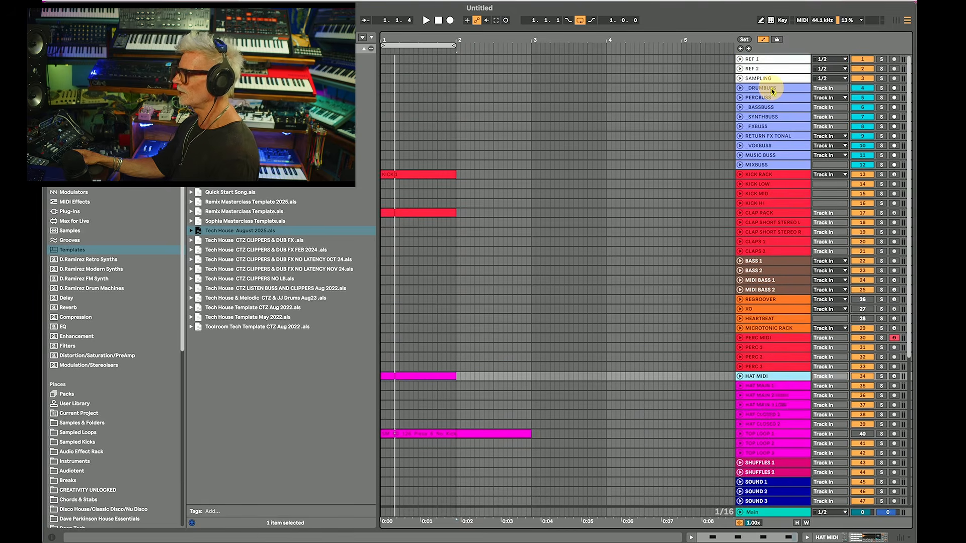
{"action": "scroll", "coordinate": [668, 206], "scroll_direction": "down", "scroll_amount": 1}
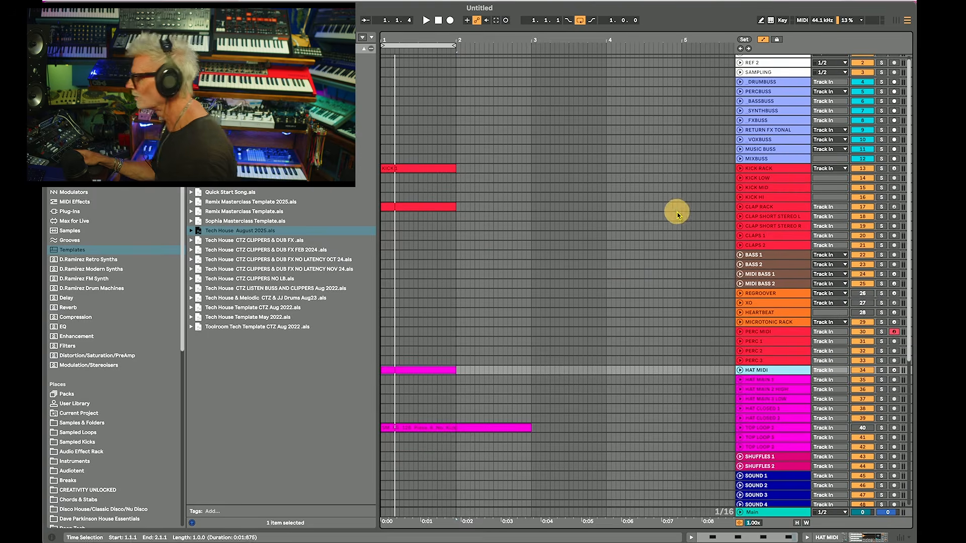
Step: From KICK RACK, move on to the bass group, selecting BASS 1 through MIDI BASS 2 together before returning to BASS 1
{"action": "left_click", "coordinate": [772, 169]}
{"action": "scroll", "coordinate": [752, 246], "scroll_direction": "down", "scroll_amount": 3}
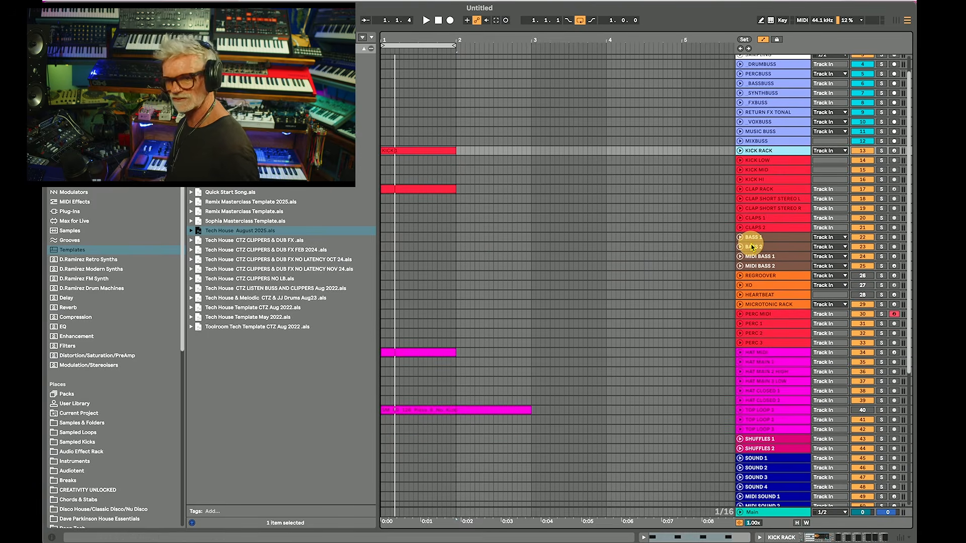
{"action": "left_click", "coordinate": [753, 237]}
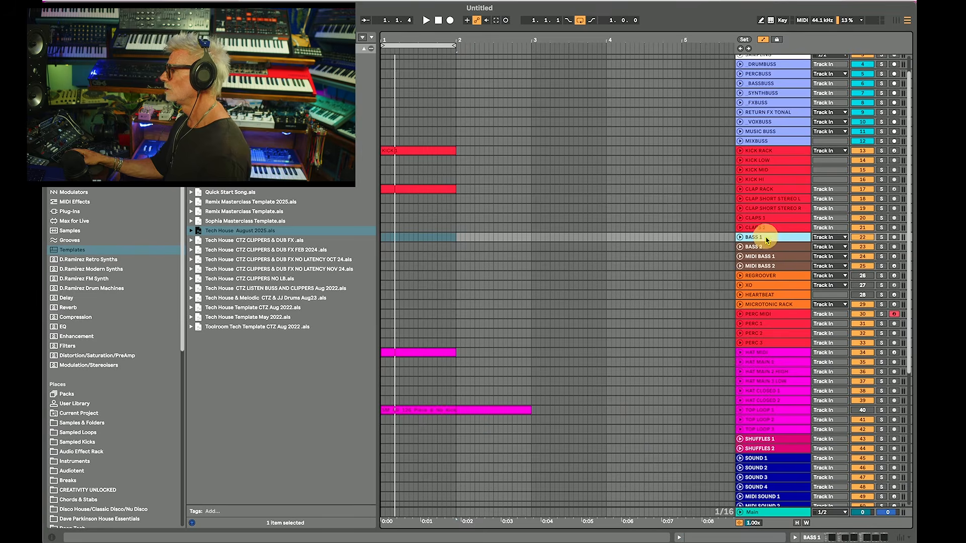
{"action": "left_click", "coordinate": [774, 266], "text": "shift"}
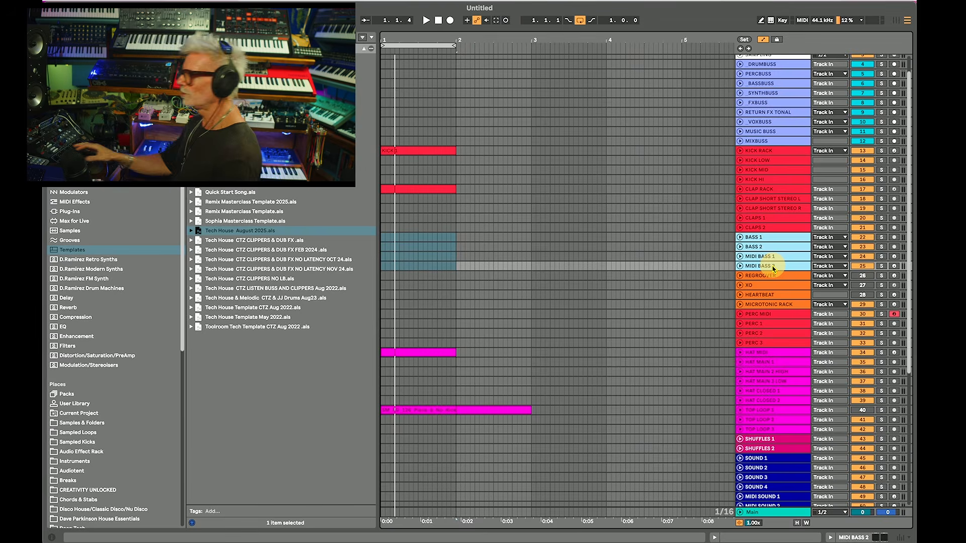
{"action": "left_click", "coordinate": [761, 227]}
{"action": "left_click", "coordinate": [765, 237]}
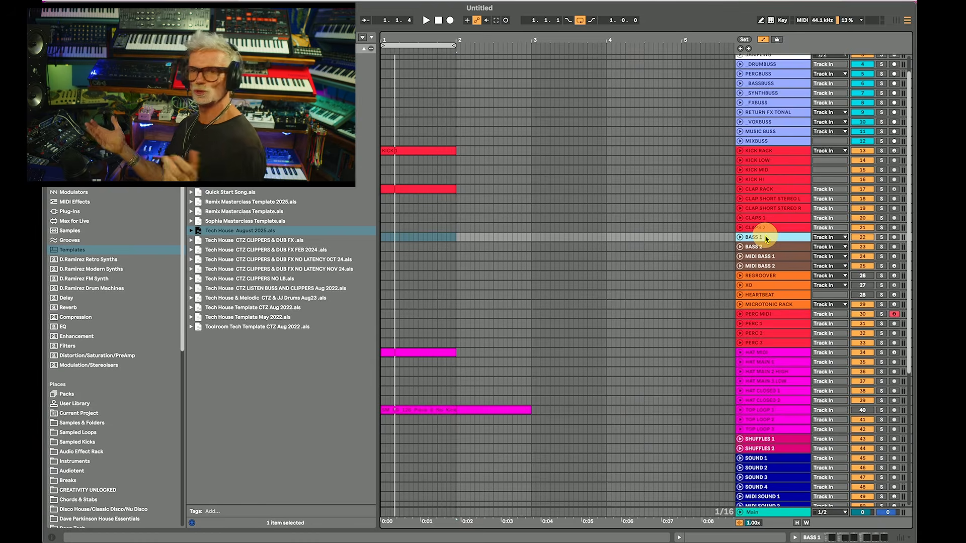
Step: Inspect the REGROOVER track and return to the BASS 1 and MIDI BASS 2 tracks
{"action": "left_click", "coordinate": [765, 276]}
{"action": "scroll", "coordinate": [765, 276], "scroll_direction": "down", "scroll_amount": 1}
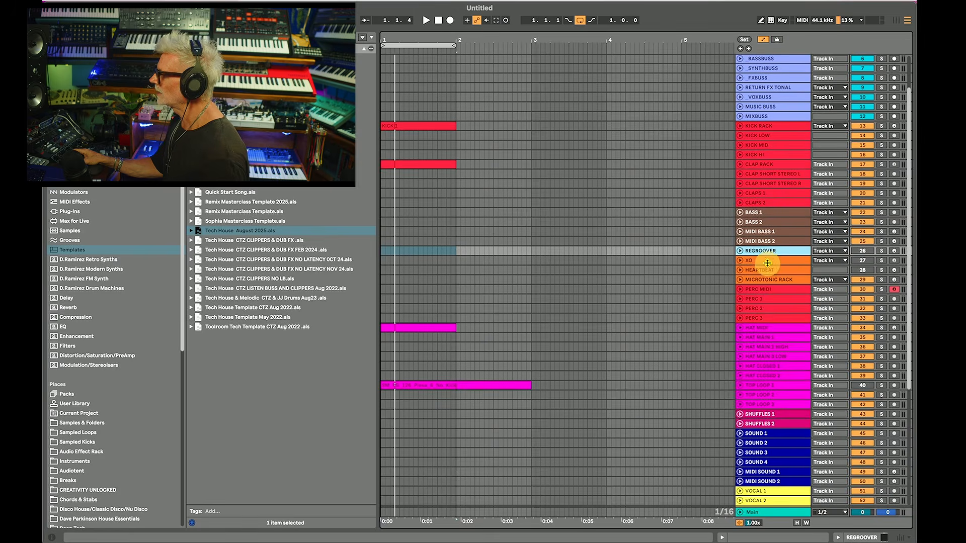
{"action": "left_click", "coordinate": [761, 212]}
{"action": "left_click", "coordinate": [759, 240]}
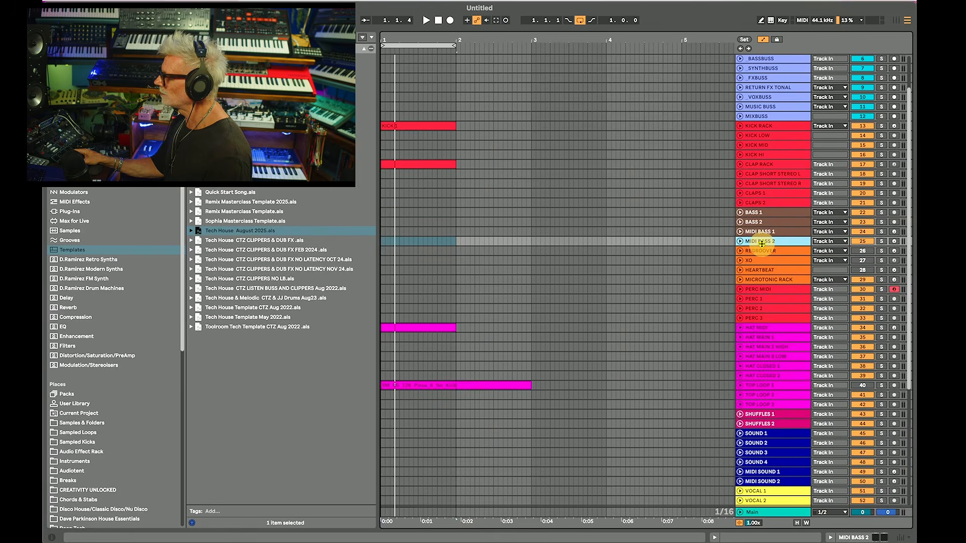
Step: Review the track order by selecting KICK RACK, CLAP RACK, CLAP SHORT STEREO L and BASS 1 in turn
{"action": "scroll", "coordinate": [771, 125], "scroll_direction": "up", "scroll_amount": 2}
{"action": "left_click", "coordinate": [762, 176]}
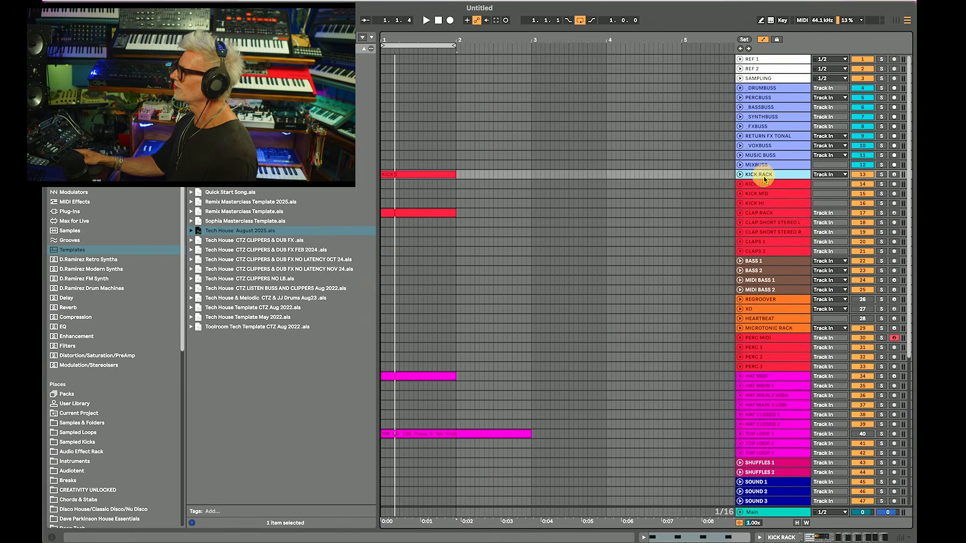
{"action": "left_click", "coordinate": [765, 213]}
{"action": "left_click", "coordinate": [767, 222]}
{"action": "left_click", "coordinate": [771, 261]}
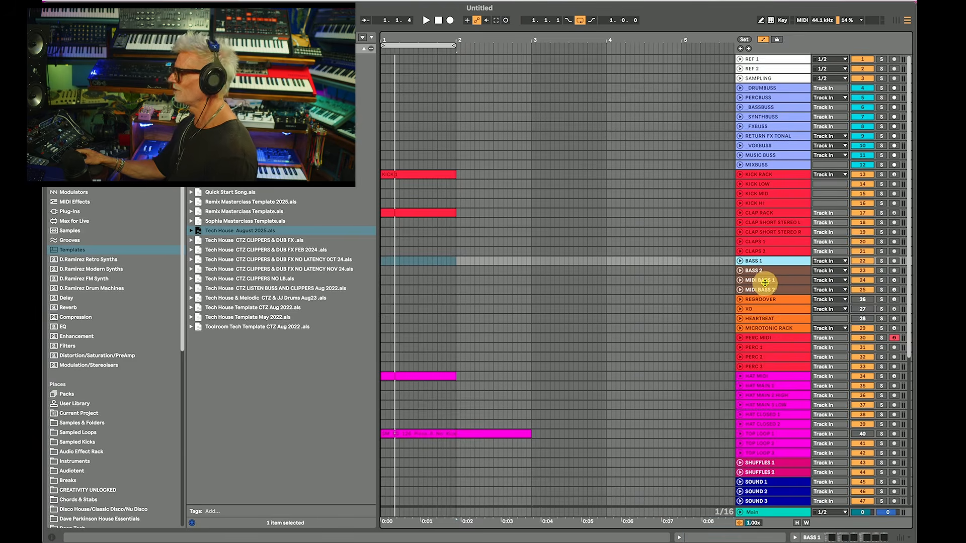
Step: Point out PERC MIDI and HAT MIDI, and select BASS 1 through MIDI BASS 2 as a group
{"action": "scroll", "coordinate": [758, 292], "scroll_direction": "down", "scroll_amount": 2}
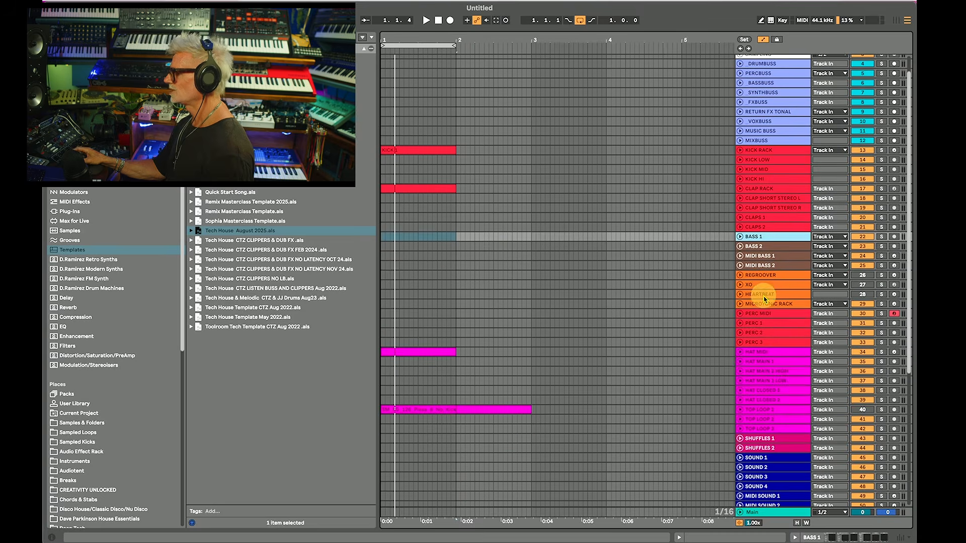
{"action": "left_click", "coordinate": [756, 312]}
{"action": "left_click", "coordinate": [754, 355]}
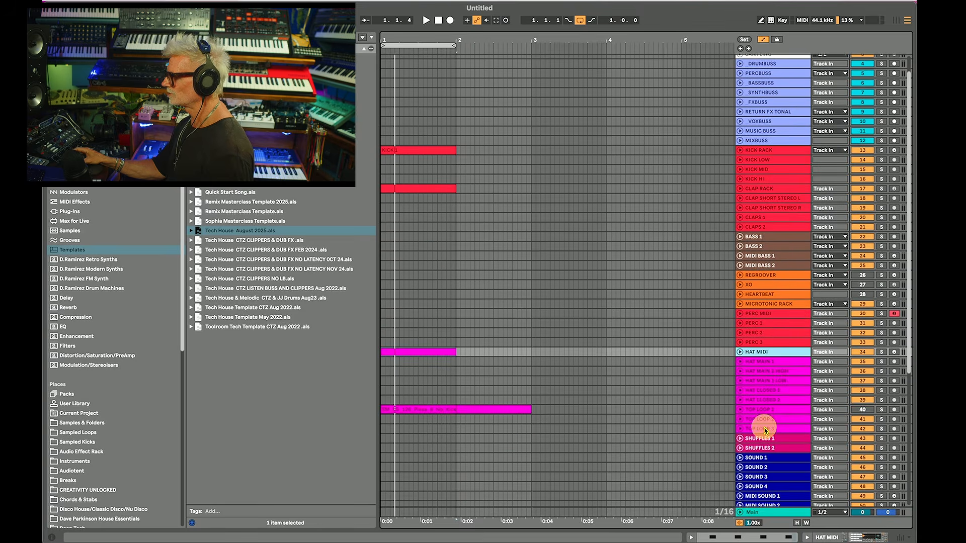
{"action": "left_click", "coordinate": [759, 235]}
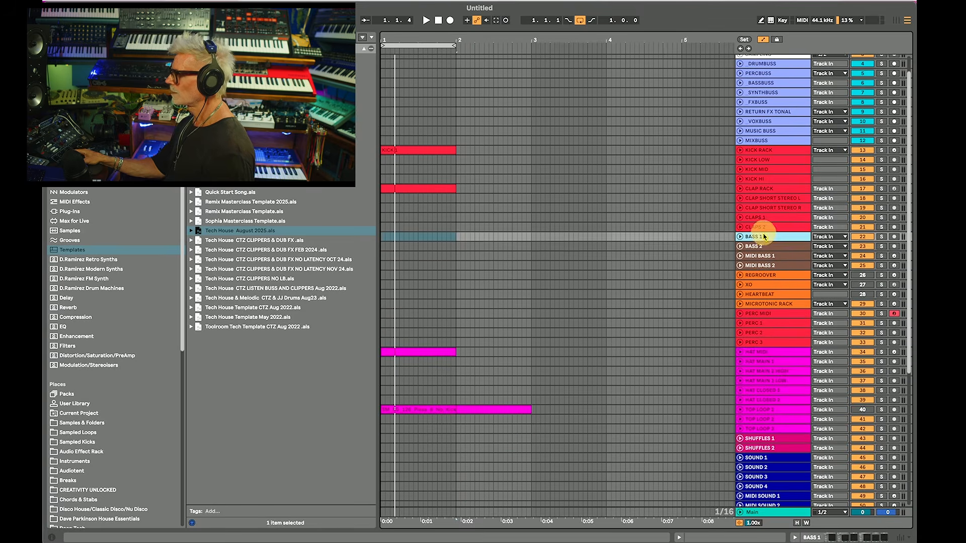
{"action": "left_click", "coordinate": [760, 265], "text": "shift"}
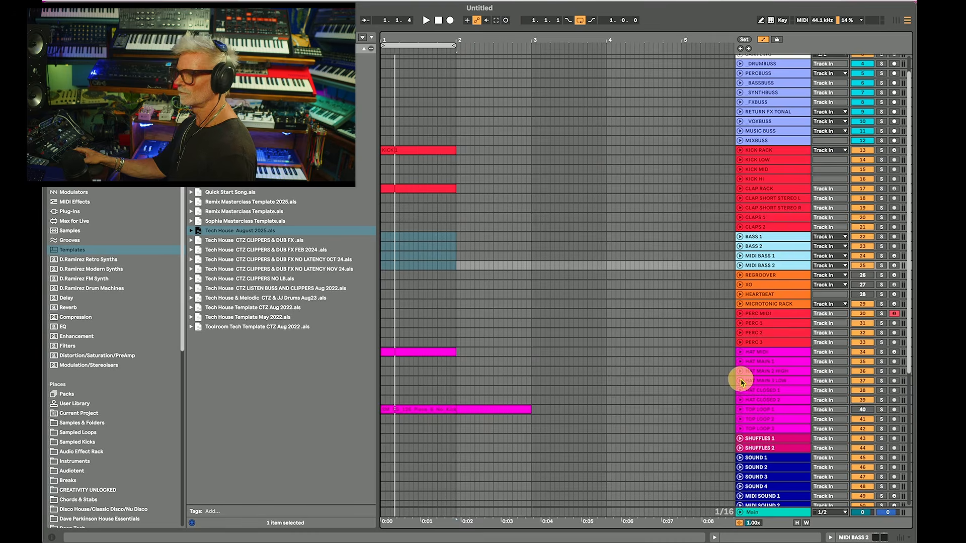
Step: Select KICK RACK and HAT MIDI in turn, ending on the DRUMBUSS track
{"action": "left_click", "coordinate": [769, 151]}
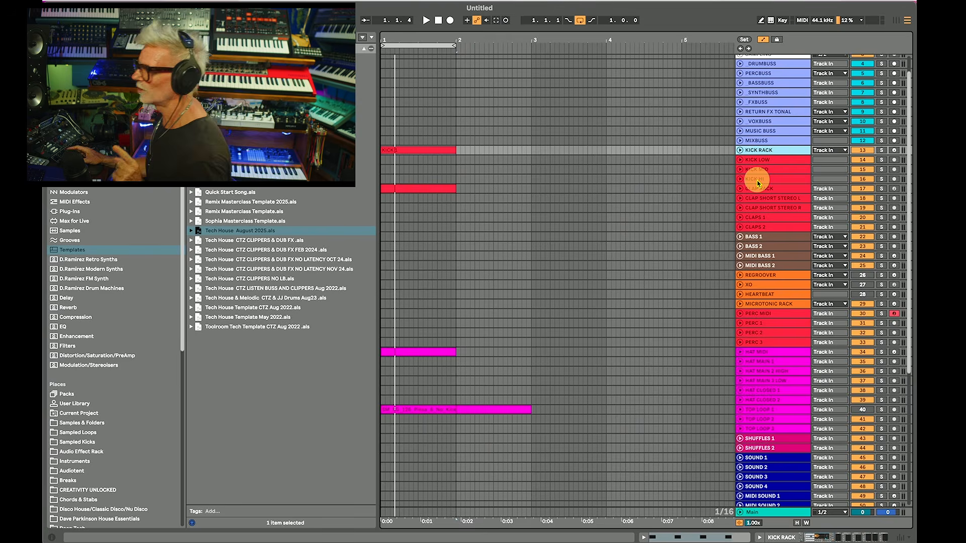
{"action": "scroll", "coordinate": [734, 257], "scroll_direction": "down", "scroll_amount": 5}
{"action": "left_click", "coordinate": [764, 216]}
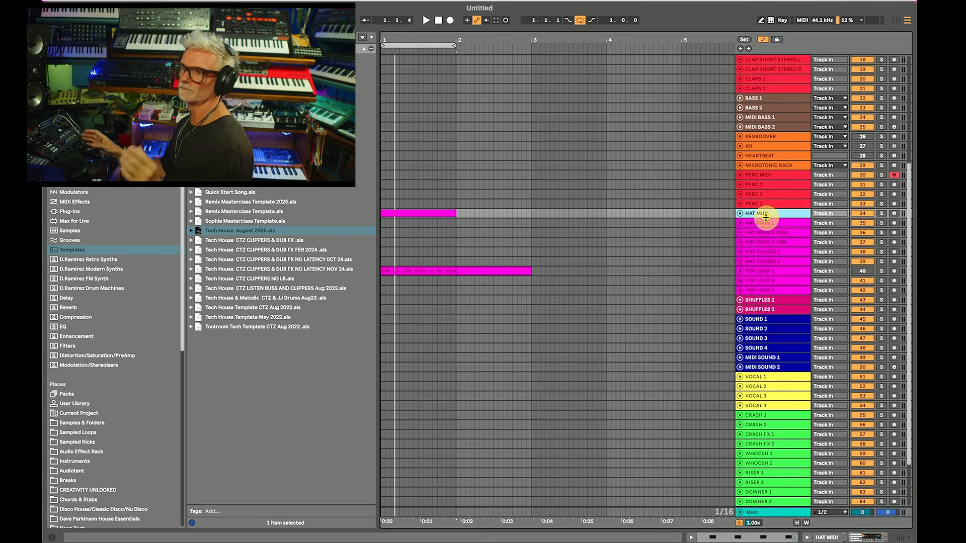
{"action": "scroll", "coordinate": [769, 251], "scroll_direction": "up", "scroll_amount": 5}
{"action": "left_click", "coordinate": [778, 90]}
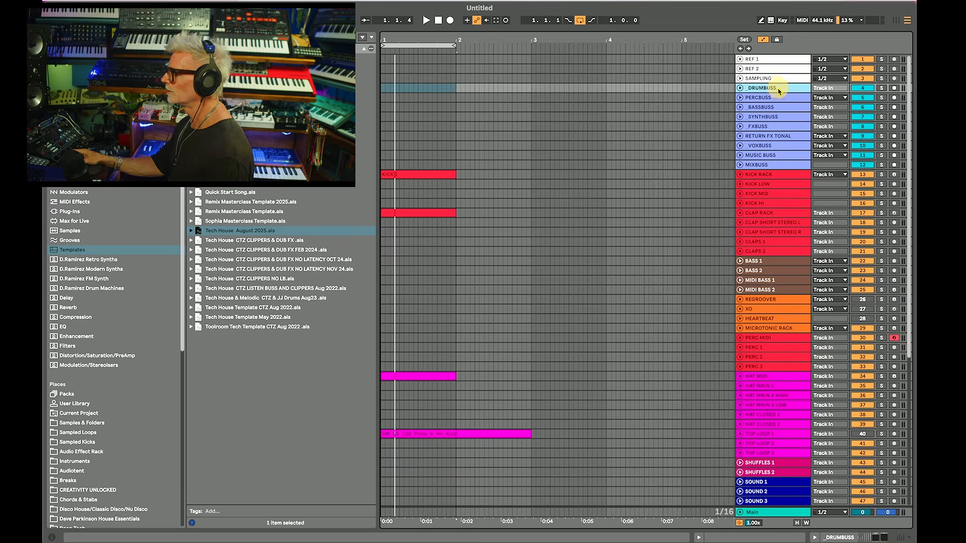
Step: Visit SOUND 1 and the SHUFFLES 1 and SHUFFLES 2 tracks in the lower part of the template
{"action": "scroll", "coordinate": [699, 213], "scroll_direction": "down", "scroll_amount": 5}
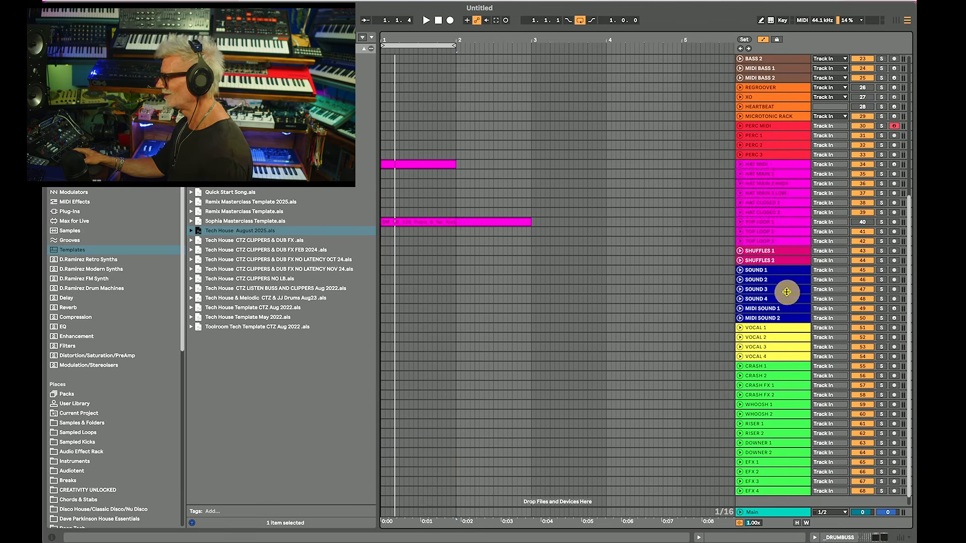
{"action": "left_click", "coordinate": [756, 272]}
{"action": "left_click", "coordinate": [754, 252]}
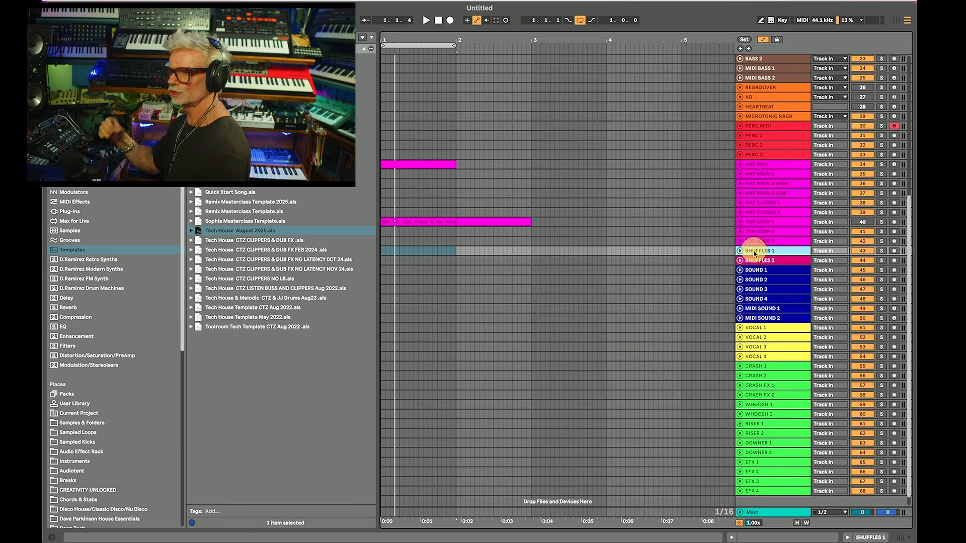
{"action": "left_click", "coordinate": [766, 261]}
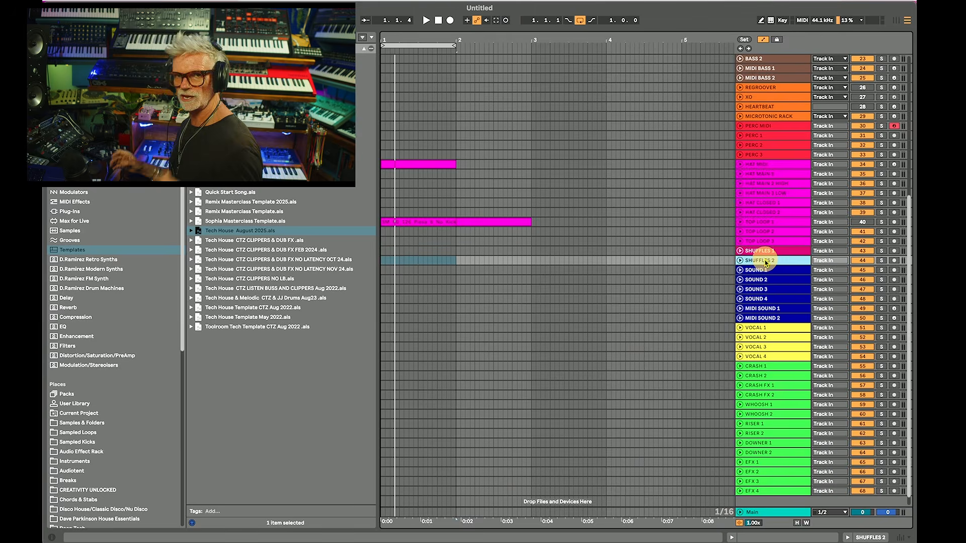
{"action": "scroll", "coordinate": [765, 262], "scroll_direction": "down", "scroll_amount": 1}
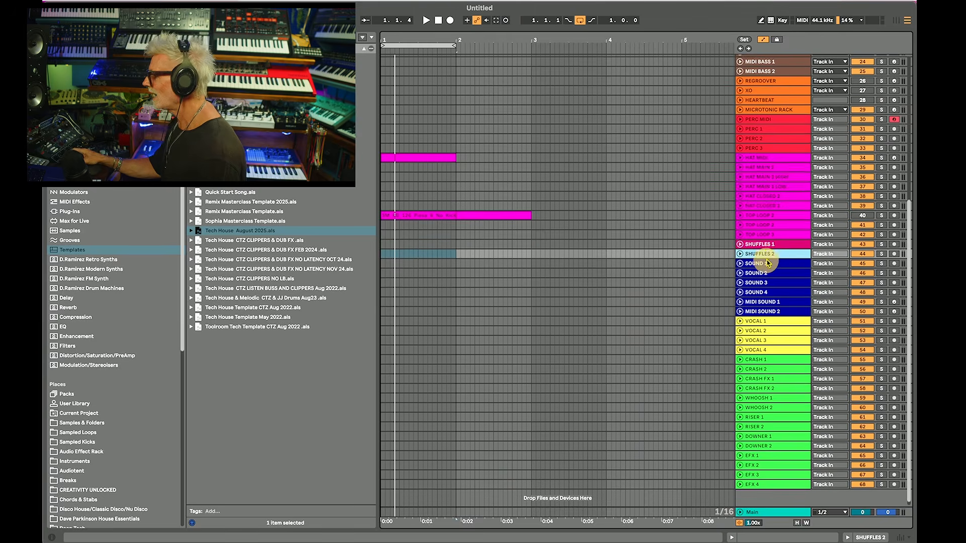
Step: Select SOUND 1 through SOUND 4 as a group, and show the device chains of MIDI SOUND 1 and MIDI SOUND 2
{"action": "left_click", "coordinate": [765, 265]}
{"action": "left_click", "coordinate": [762, 292], "text": "shift"}
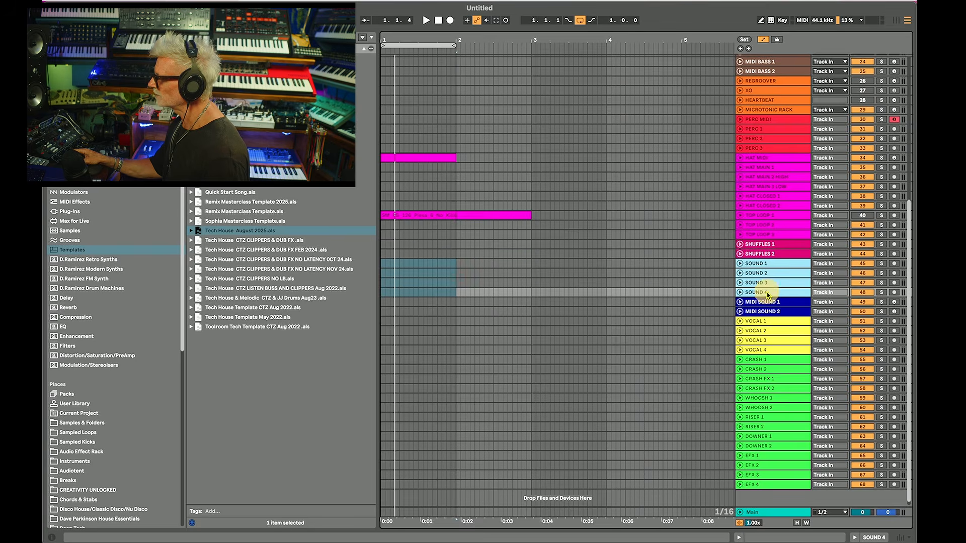
{"action": "left_click", "coordinate": [773, 309]}
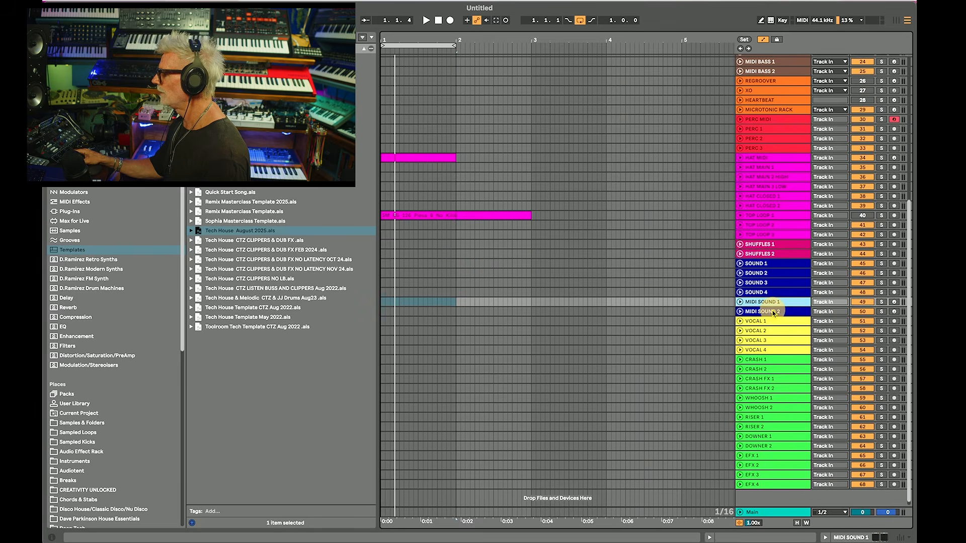
{"action": "left_click", "coordinate": [755, 302], "text": "shift"}
{"action": "double_click", "coordinate": [754, 303]}
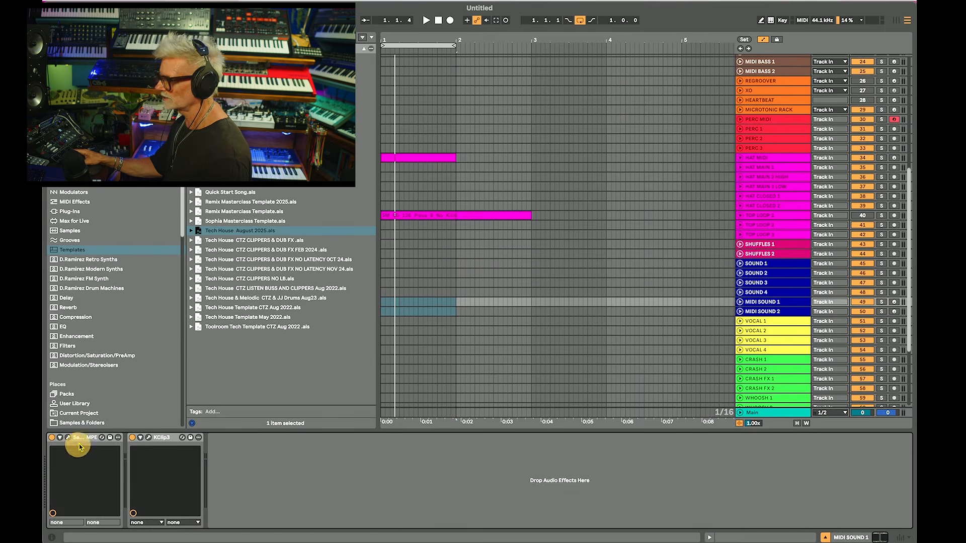
{"action": "left_click", "coordinate": [775, 312]}
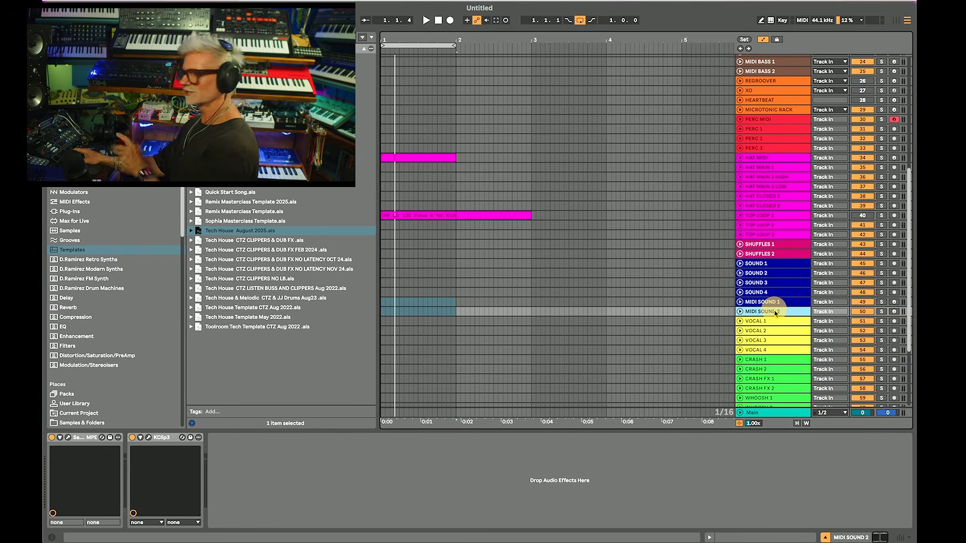
{"action": "left_click", "coordinate": [766, 303]}
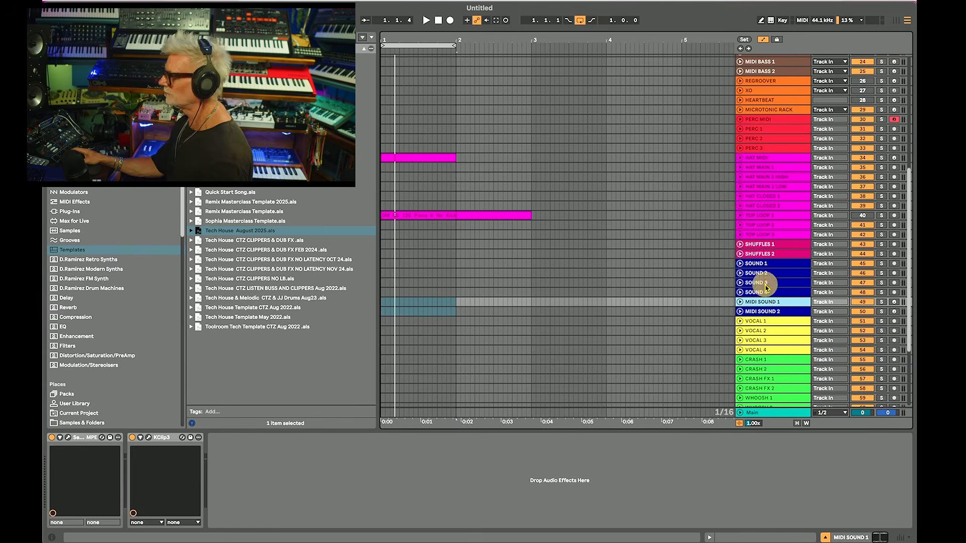
Step: Visit BASS 1 and BASS 2, and view the Sylenth1 instrument on the MIDI BASS 1 track
{"action": "scroll", "coordinate": [767, 171], "scroll_direction": "up", "scroll_amount": 5}
{"action": "left_click", "coordinate": [757, 191]}
{"action": "left_click", "coordinate": [761, 200]}
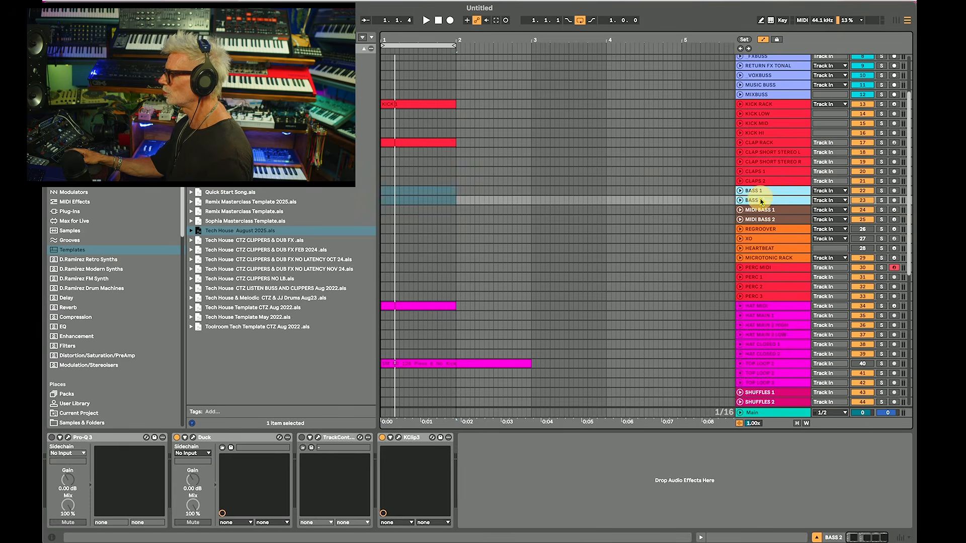
{"action": "left_click", "coordinate": [758, 210]}
{"action": "left_click", "coordinate": [89, 464]}
{"action": "left_click_drag", "start_coordinate": [502, 134], "coordinate": [653, 173]}
{"action": "left_click", "coordinate": [377, 171]}
Step: View the Serum 2 instrument on the MIDI BASS 2 track and close its window
{"action": "left_click", "coordinate": [768, 220]}
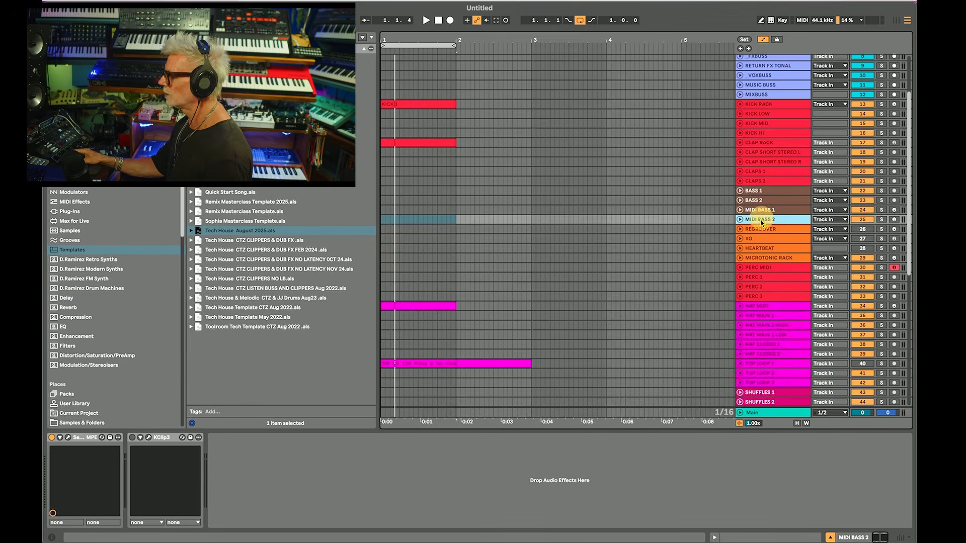
{"action": "left_click", "coordinate": [69, 441]}
{"action": "left_click_drag", "start_coordinate": [557, 141], "coordinate": [584, 140]}
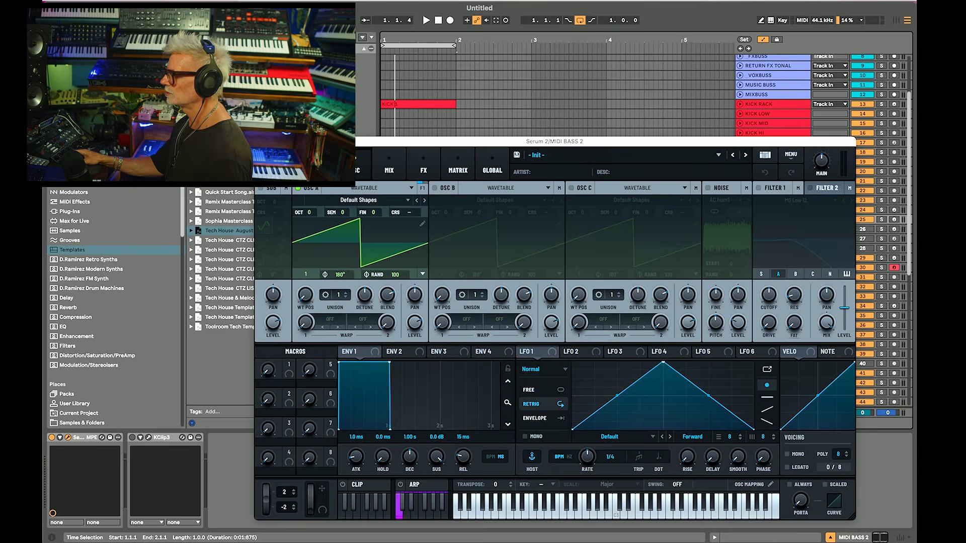
{"action": "left_click", "coordinate": [260, 141]}
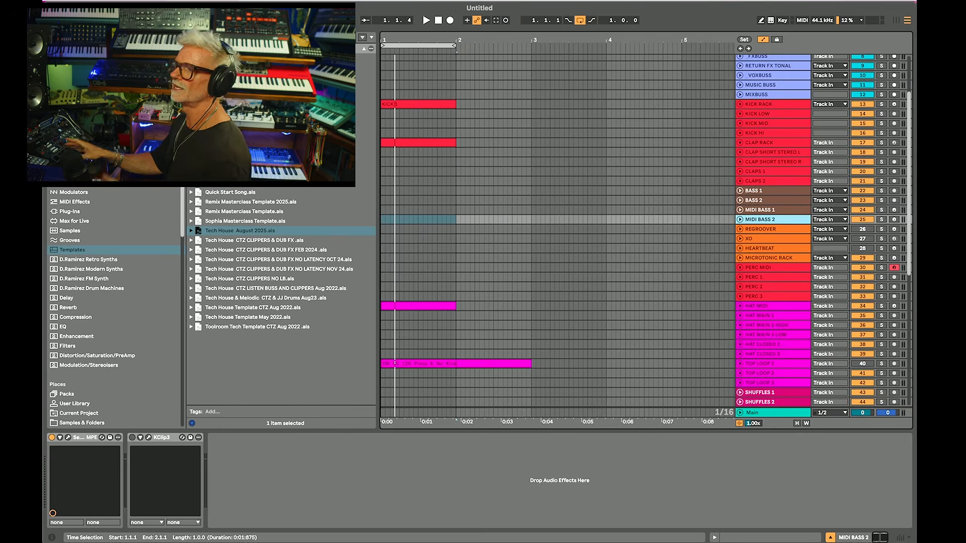
Step: View the Pro-Q 4 and Duck plug-ins on the BASS 1 track, closing only the Duck window
{"action": "left_click", "coordinate": [767, 191]}
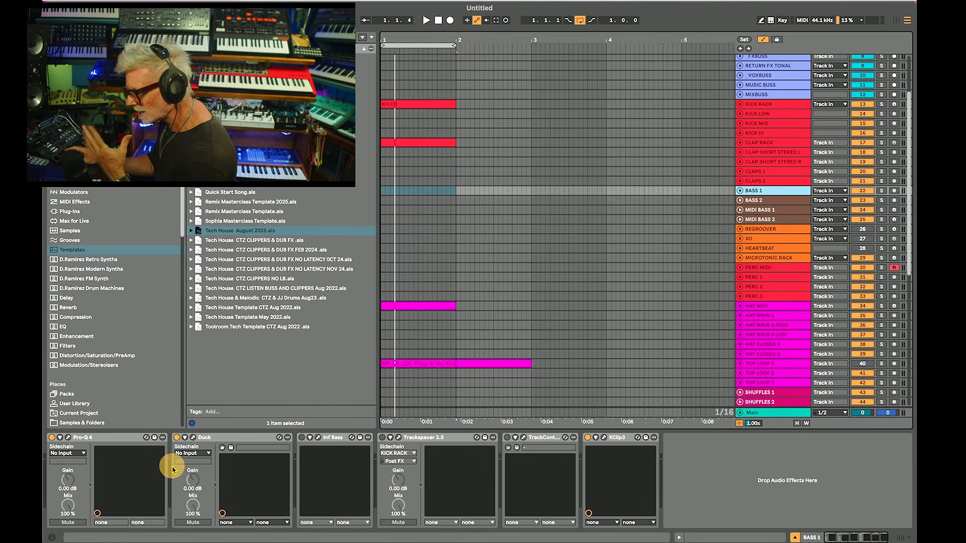
{"action": "left_click", "coordinate": [126, 437]}
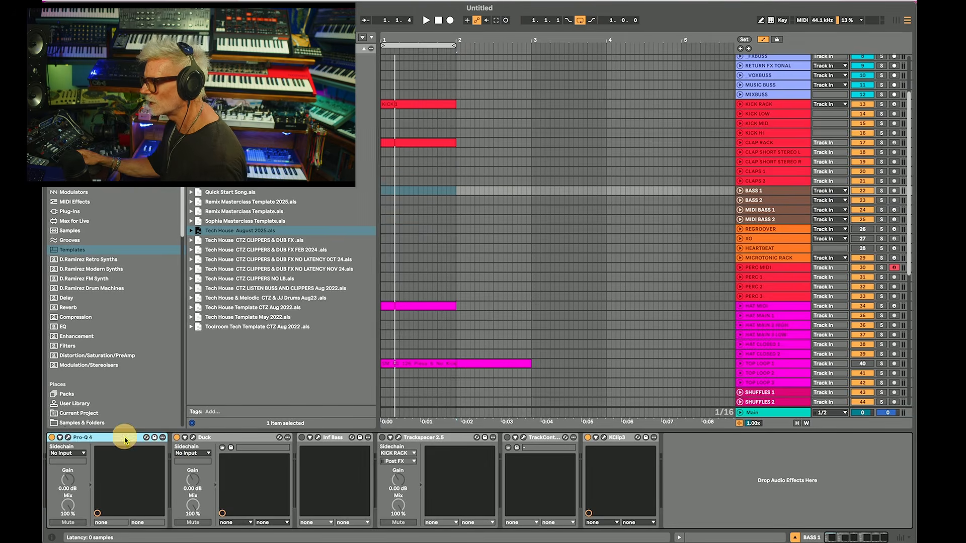
{"action": "left_click", "coordinate": [69, 437]}
{"action": "left_click_drag", "start_coordinate": [445, 141], "coordinate": [547, 69]}
{"action": "left_click", "coordinate": [193, 437]}
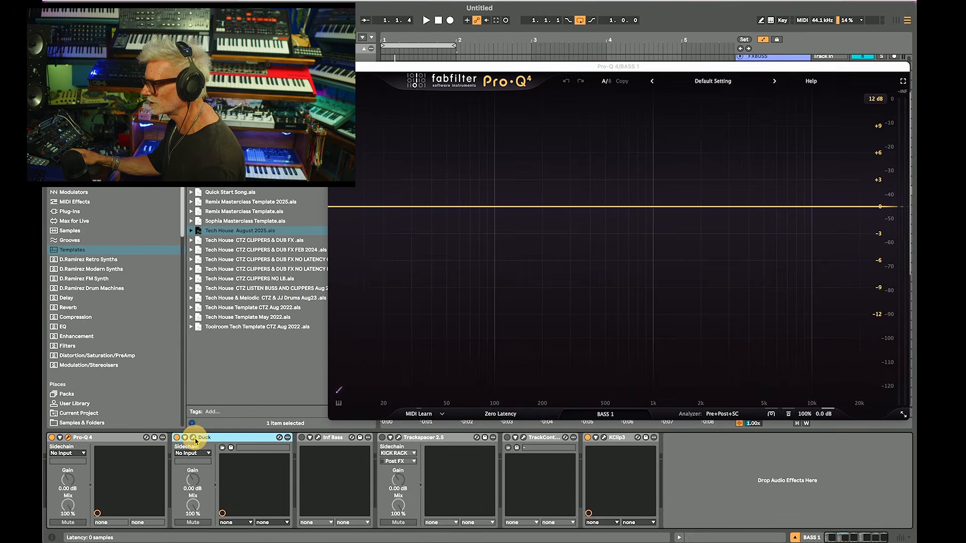
{"action": "left_click_drag", "start_coordinate": [514, 140], "coordinate": [713, 201]}
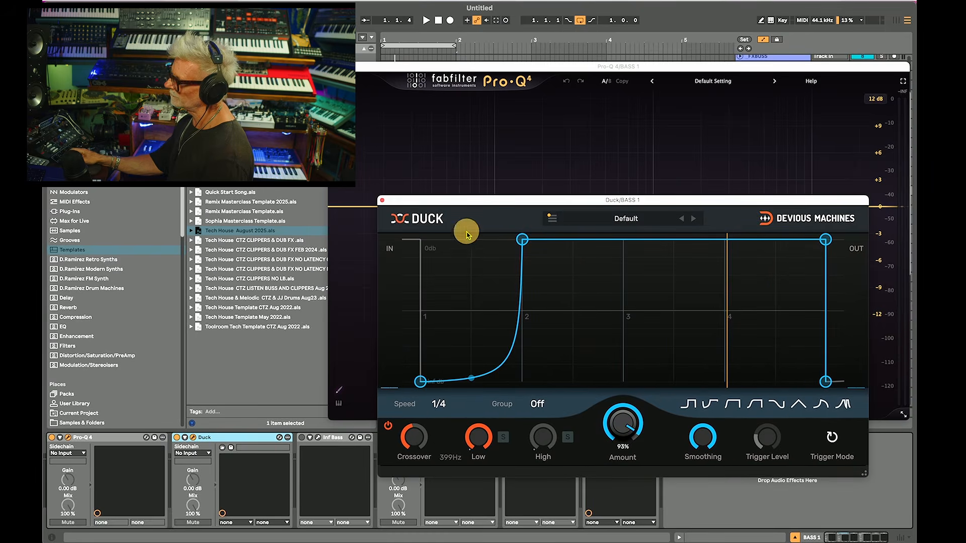
{"action": "left_click", "coordinate": [382, 202]}
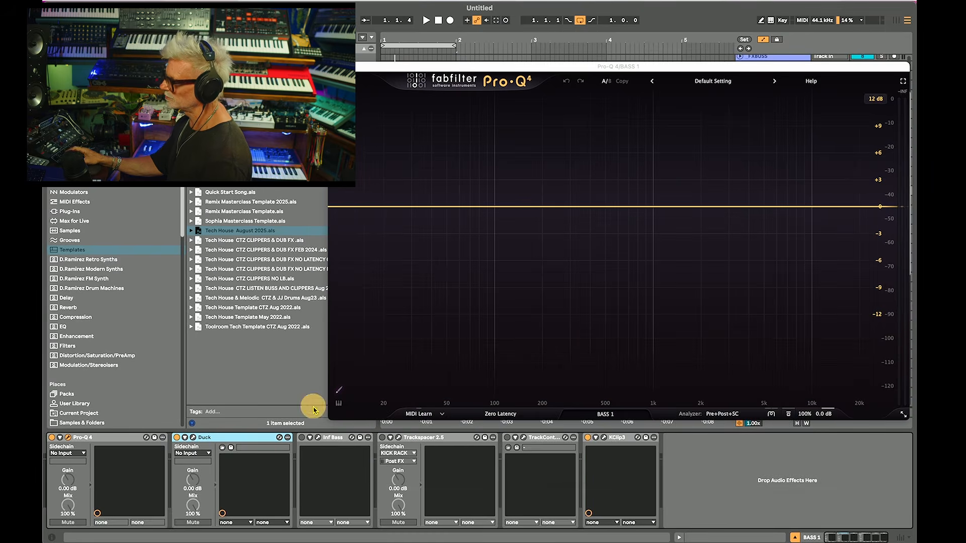
Step: View the Infinity Bass and Trackspacer 2.5 plug-ins on BASS 1, closing each one after viewing
{"action": "left_click", "coordinate": [319, 439]}
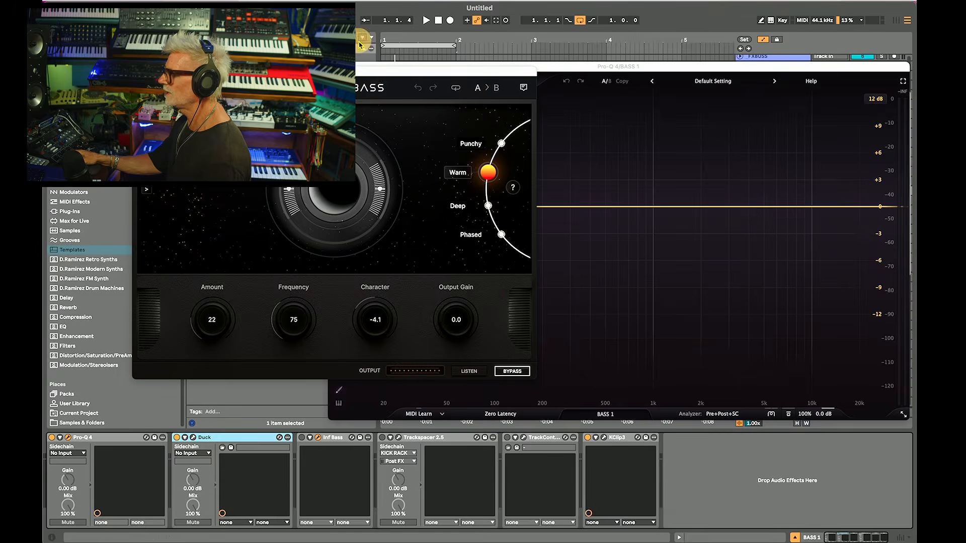
{"action": "left_click_drag", "start_coordinate": [376, 74], "coordinate": [678, 160]}
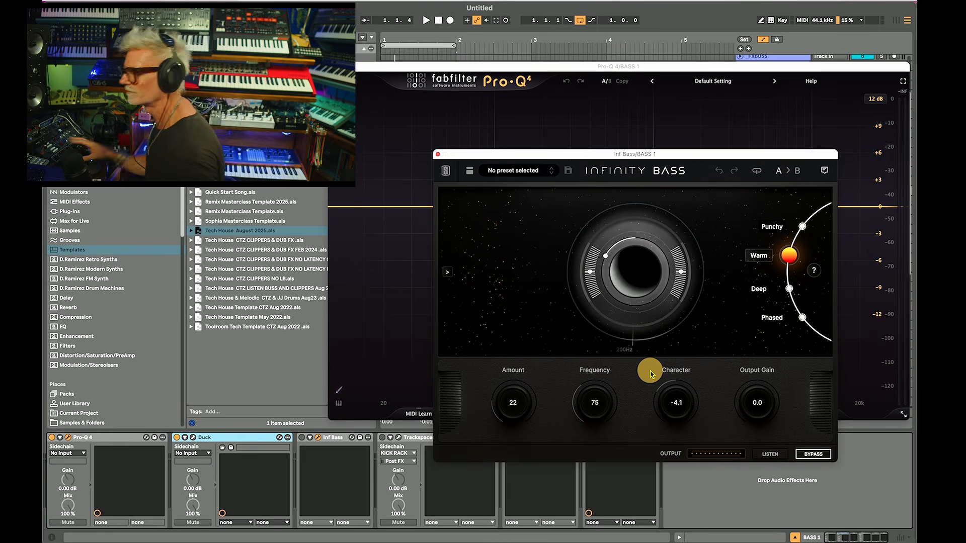
{"action": "left_click", "coordinate": [438, 154]}
{"action": "left_click", "coordinate": [406, 442]}
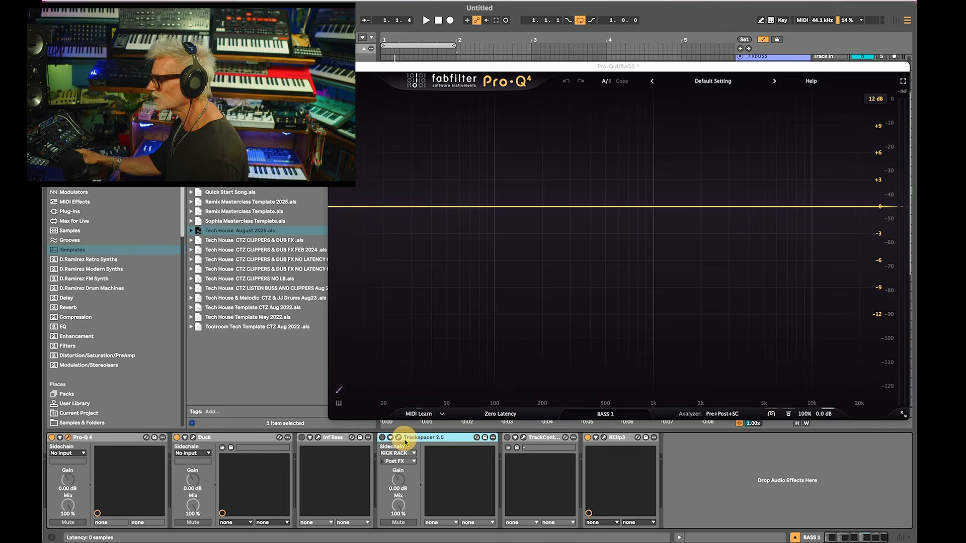
{"action": "left_click", "coordinate": [399, 438]}
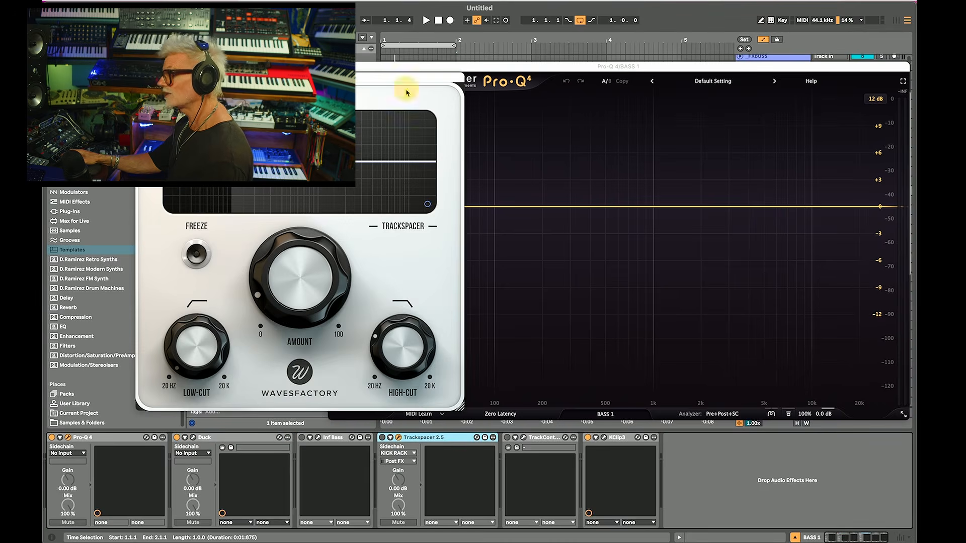
{"action": "left_click_drag", "start_coordinate": [344, 84], "coordinate": [703, 179]}
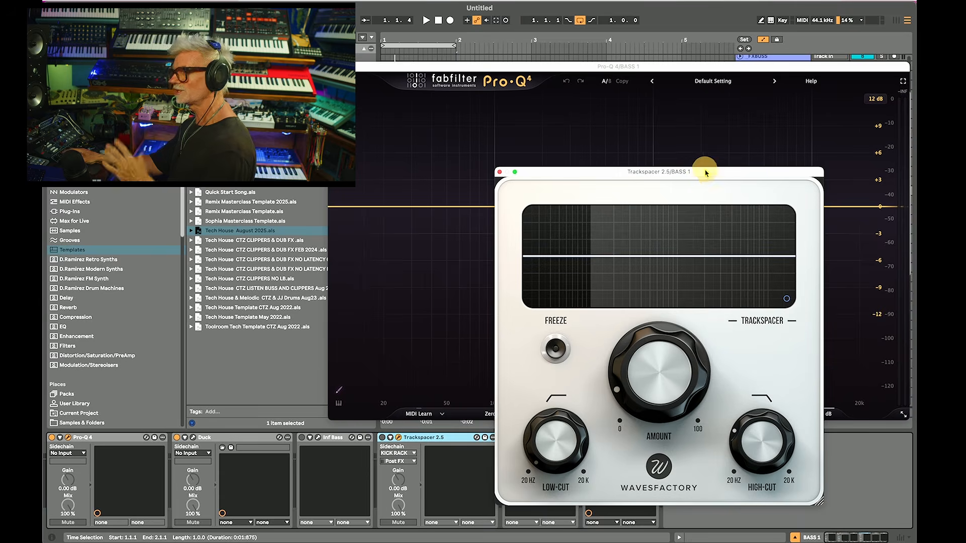
{"action": "left_click", "coordinate": [499, 172]}
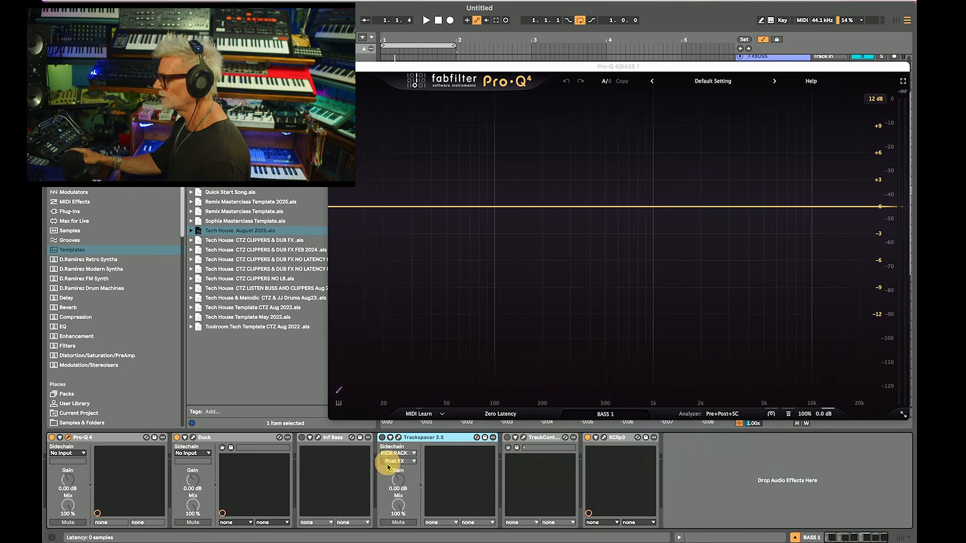
Step: View the TrackControl and KClip3 plug-ins on BASS 1, and close all plug-in windows including Pro-Q 4
{"action": "left_click", "coordinate": [540, 437]}
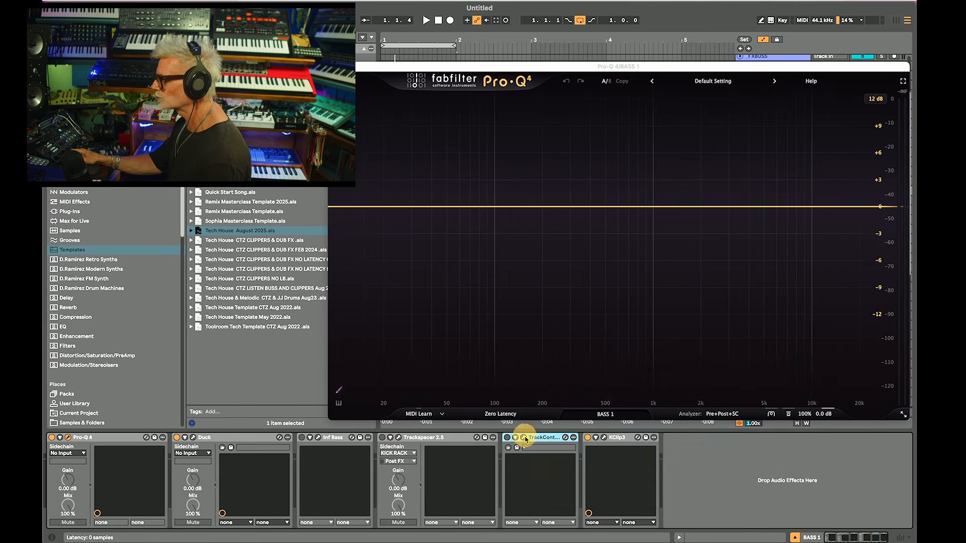
{"action": "left_click", "coordinate": [524, 438]}
{"action": "left_click_drag", "start_coordinate": [442, 127], "coordinate": [765, 247]}
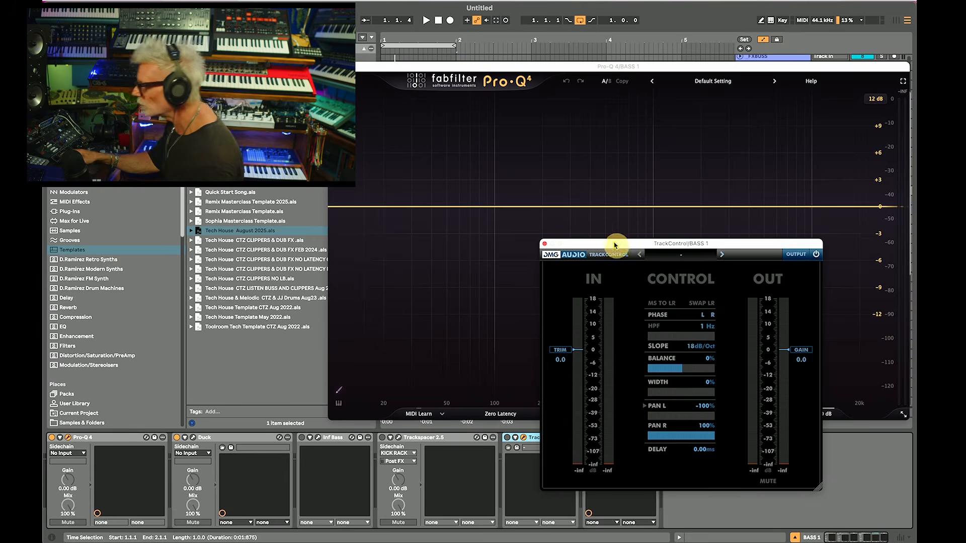
{"action": "left_click", "coordinate": [544, 243]}
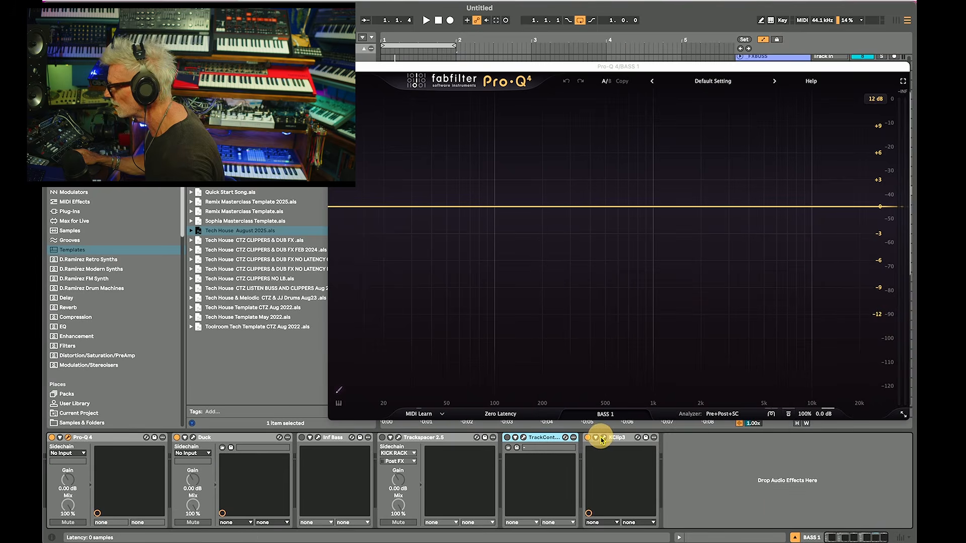
{"action": "left_click", "coordinate": [604, 436]}
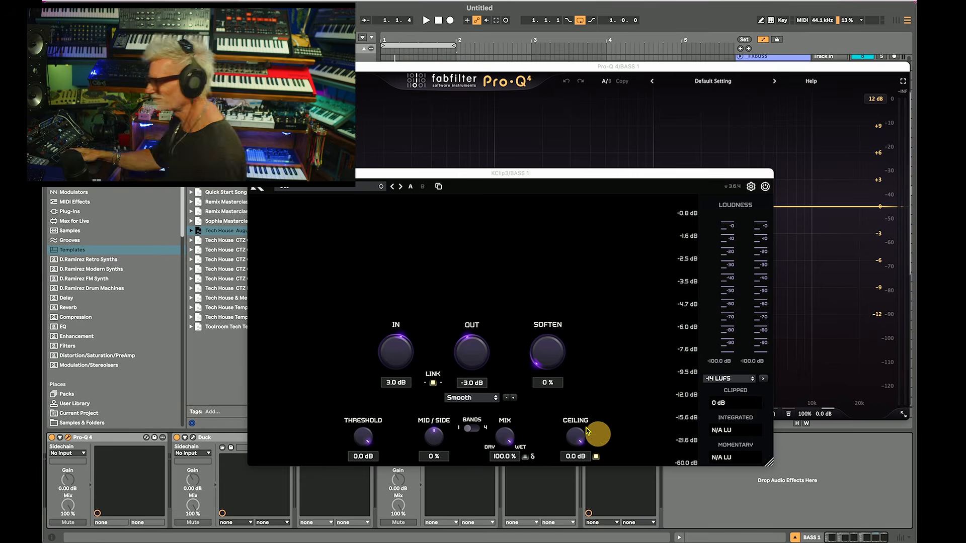
{"action": "left_click", "coordinate": [252, 173]}
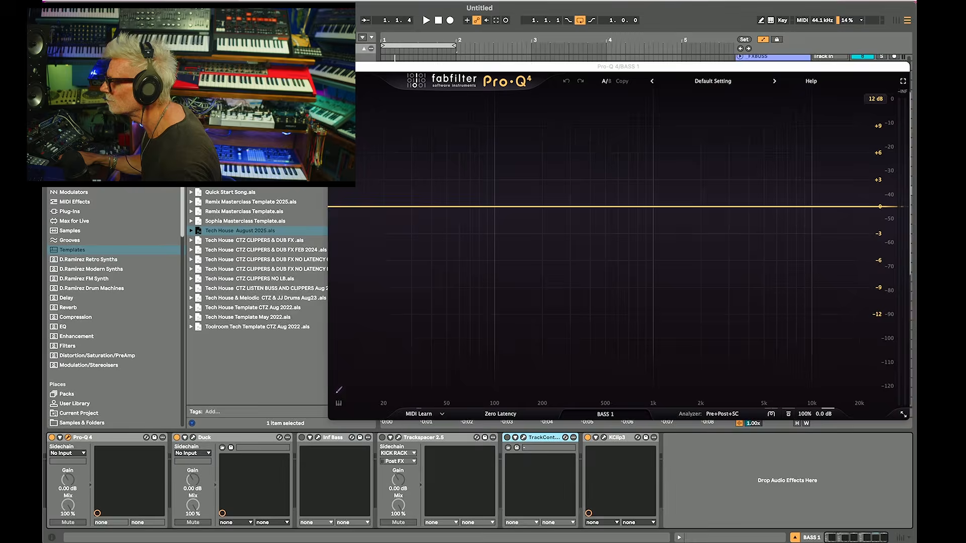
{"action": "left_click", "coordinate": [333, 67]}
Step: Review the device chains of BASS 2, MIDI BASS 1, MIDI BASS 2 and REGROOVER in turn
{"action": "left_click", "coordinate": [756, 201]}
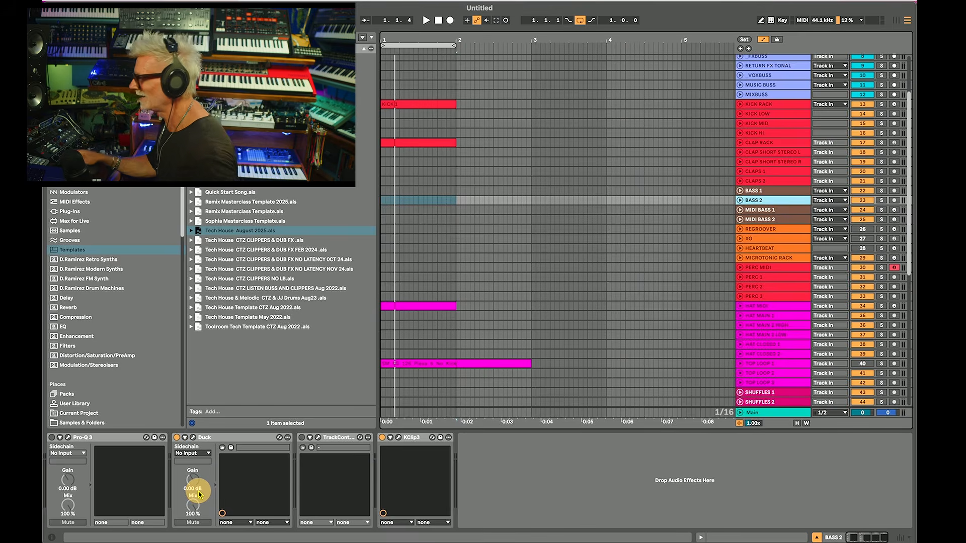
{"action": "left_click", "coordinate": [759, 211]}
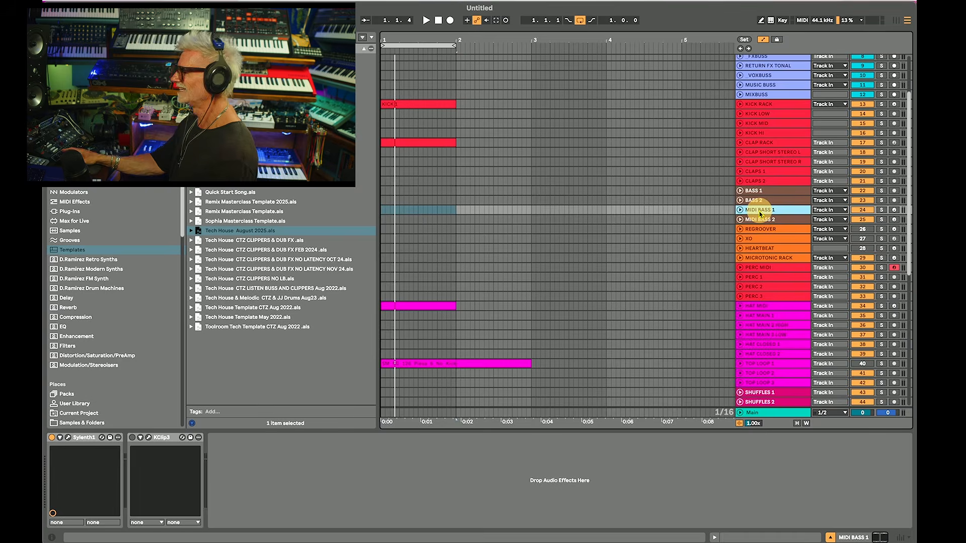
{"action": "left_click", "coordinate": [761, 219]}
{"action": "left_click", "coordinate": [764, 229]}
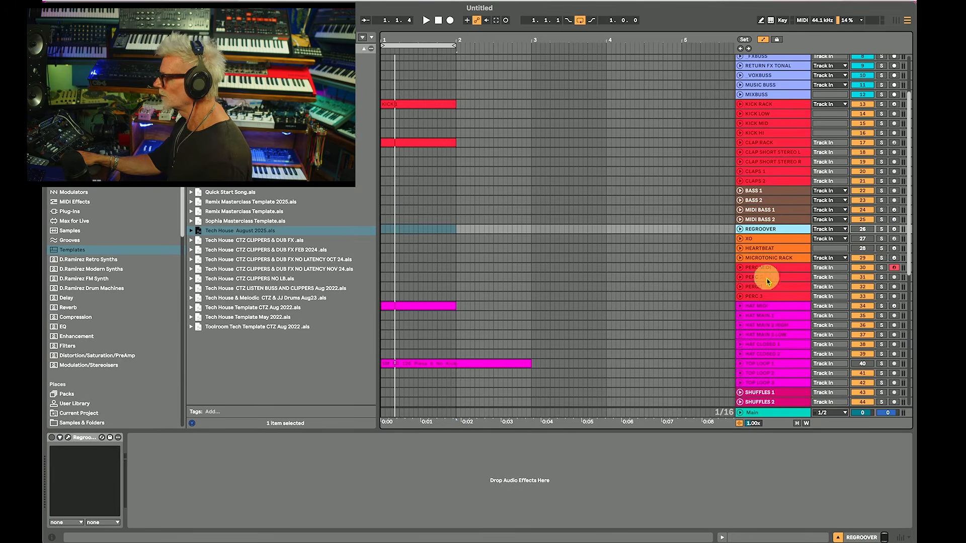
Step: View the XO plug-in on the XO track, dismissing its welcome screen to show the sample space, and close it
{"action": "left_click", "coordinate": [774, 238]}
{"action": "left_click", "coordinate": [68, 437]}
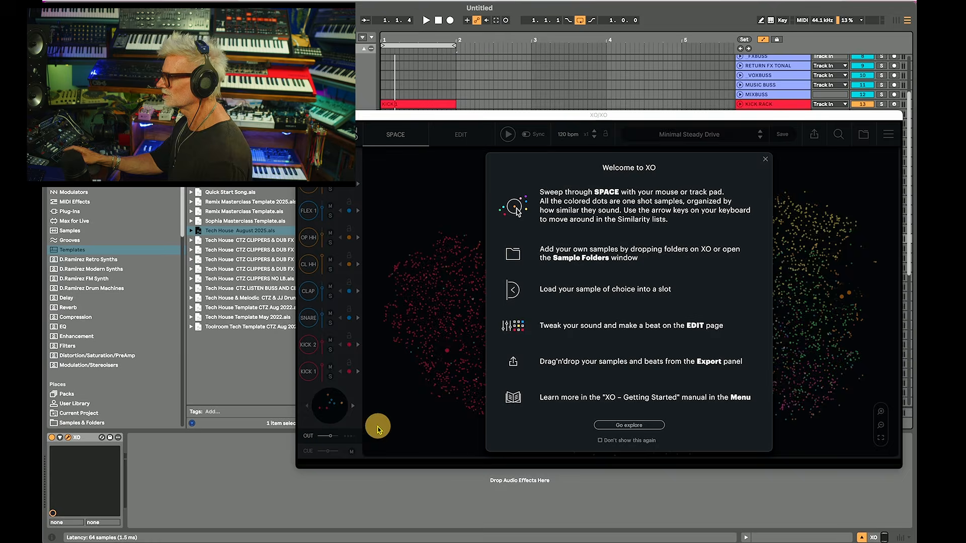
{"action": "left_click", "coordinate": [623, 425]}
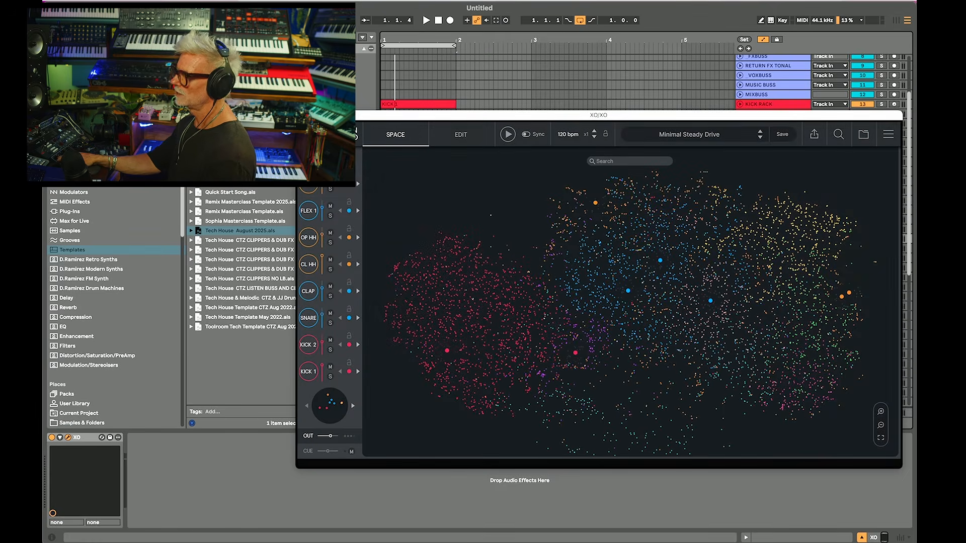
{"action": "left_click", "coordinate": [303, 115]}
Step: View the Heartbeat drum plug-in on the HEARTBEAT track and close its window
{"action": "left_click", "coordinate": [780, 248]}
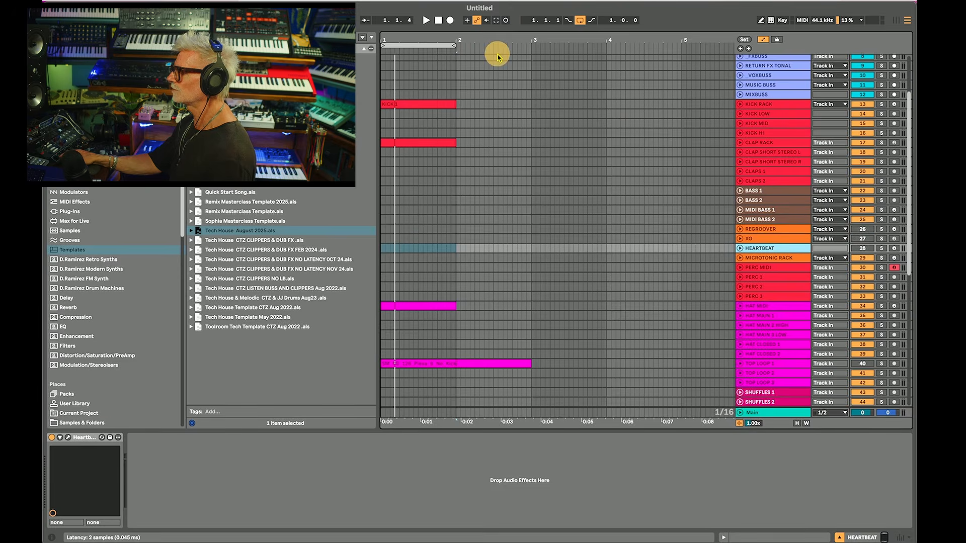
{"action": "left_click", "coordinate": [68, 438]}
{"action": "left_click_drag", "start_coordinate": [491, 52], "coordinate": [573, 72]}
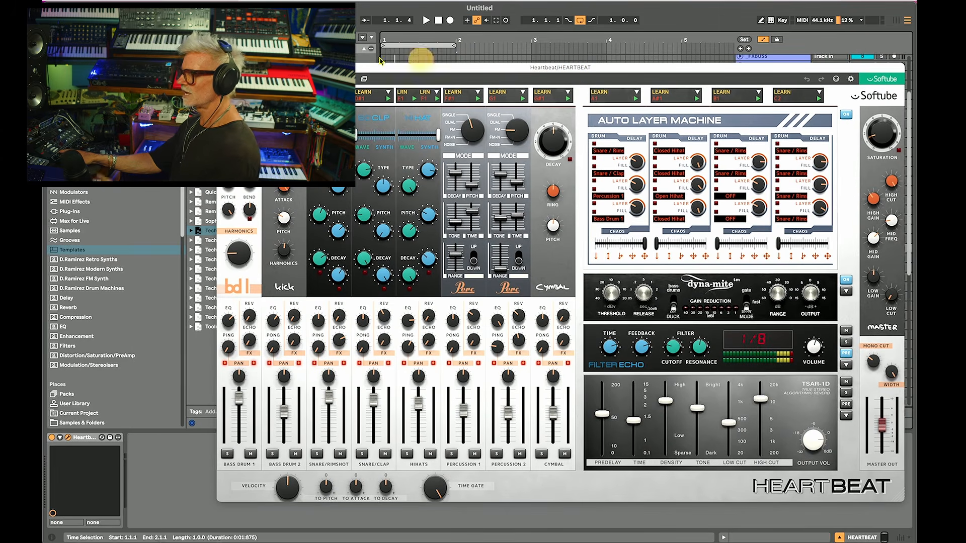
{"action": "left_click", "coordinate": [223, 68]}
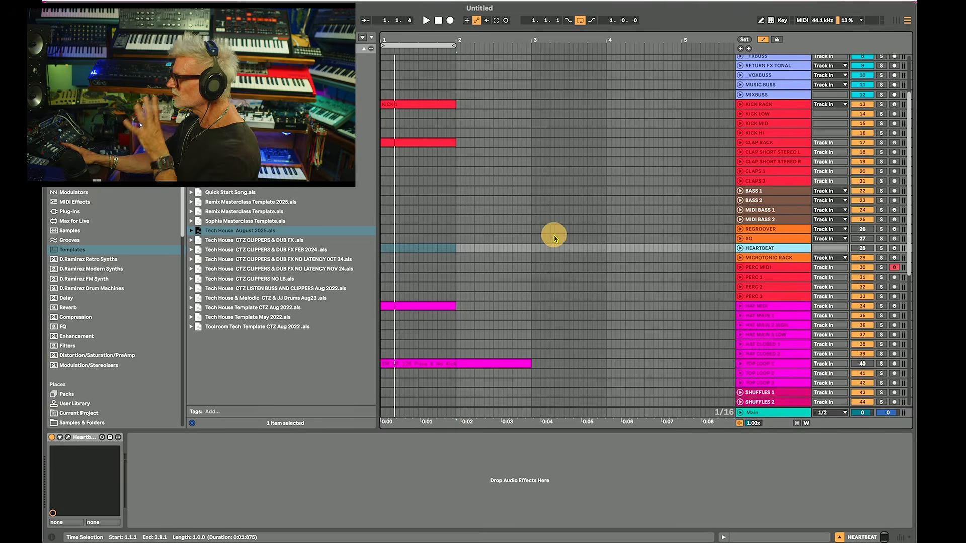
Step: View the Microtonic plug-in on the MICROTONIC RACK track and close its window
{"action": "left_click", "coordinate": [768, 259]}
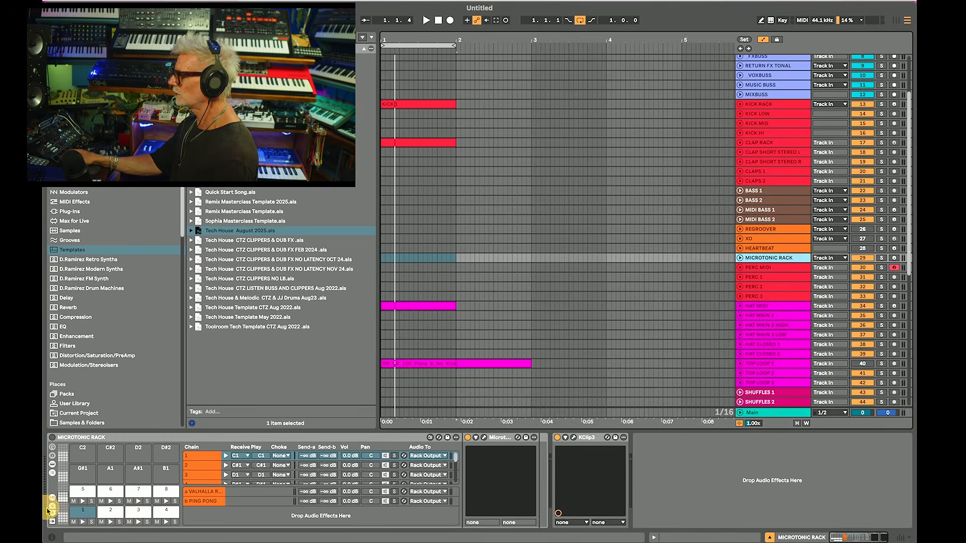
{"action": "left_click", "coordinate": [483, 438]}
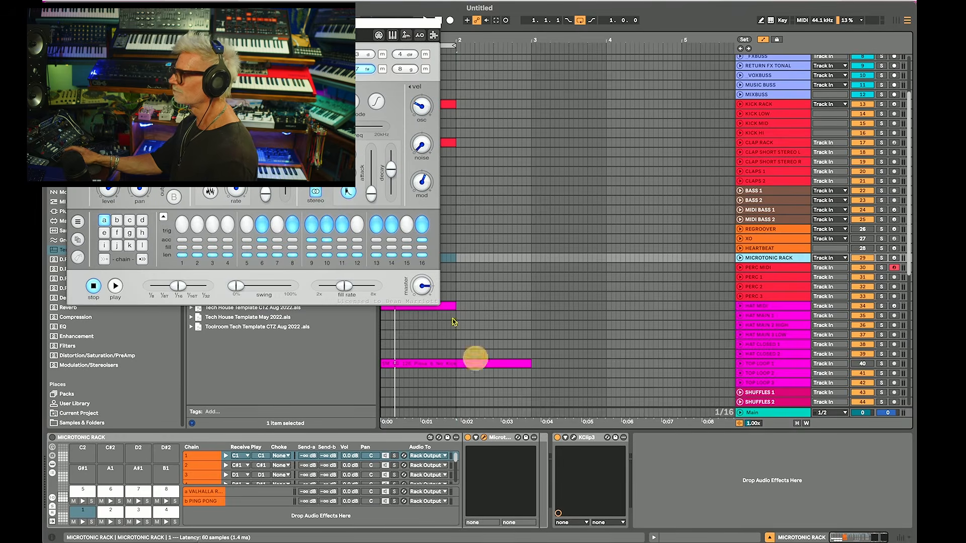
{"action": "left_click_drag", "start_coordinate": [246, 27], "coordinate": [633, 210]}
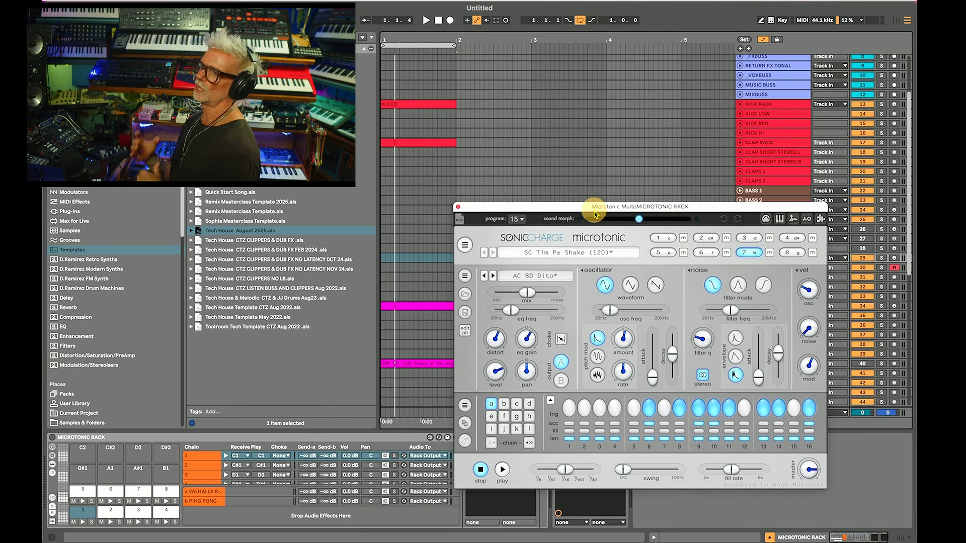
{"action": "left_click", "coordinate": [458, 207]}
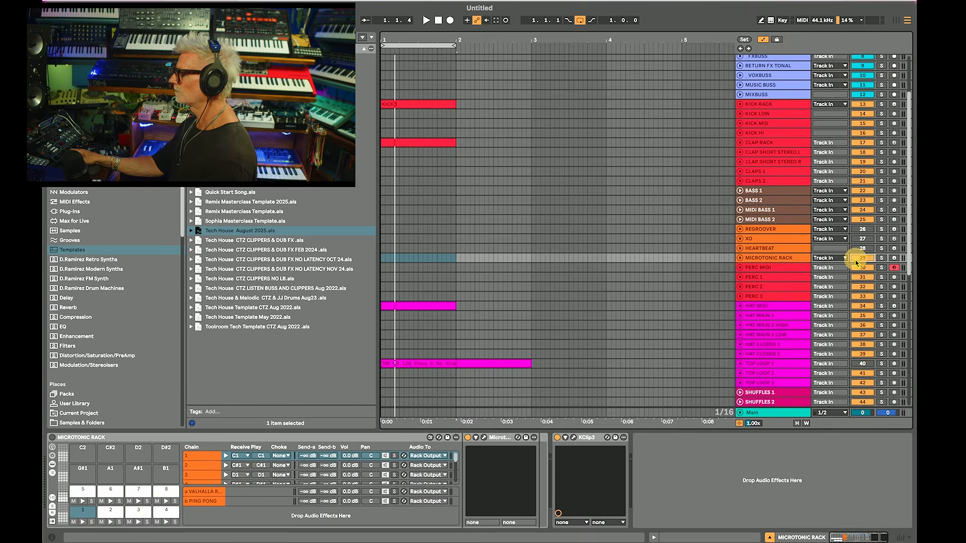
Step: Review the device chains of the PERC MIDI, PERC 1, PERC 2 and PERC 3 tracks in turn
{"action": "left_click", "coordinate": [786, 268]}
{"action": "scroll", "coordinate": [483, 358], "scroll_direction": "down", "scroll_amount": 1}
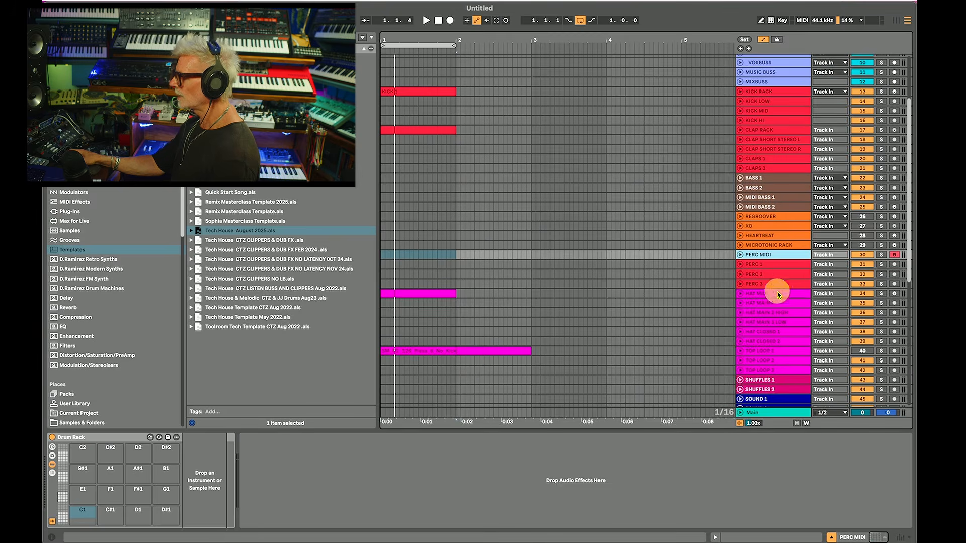
{"action": "left_click", "coordinate": [768, 266]}
{"action": "key", "text": "Down"}
{"action": "key", "text": "Down"}
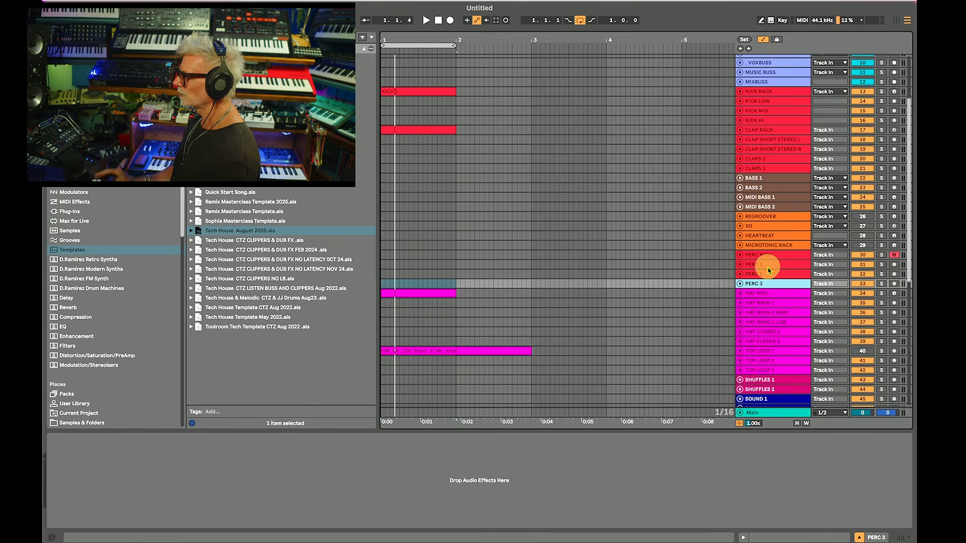
Step: Zoom the arrangement in on the first bar and set its fixed grid to 1/16
{"action": "key", "text": "z"}
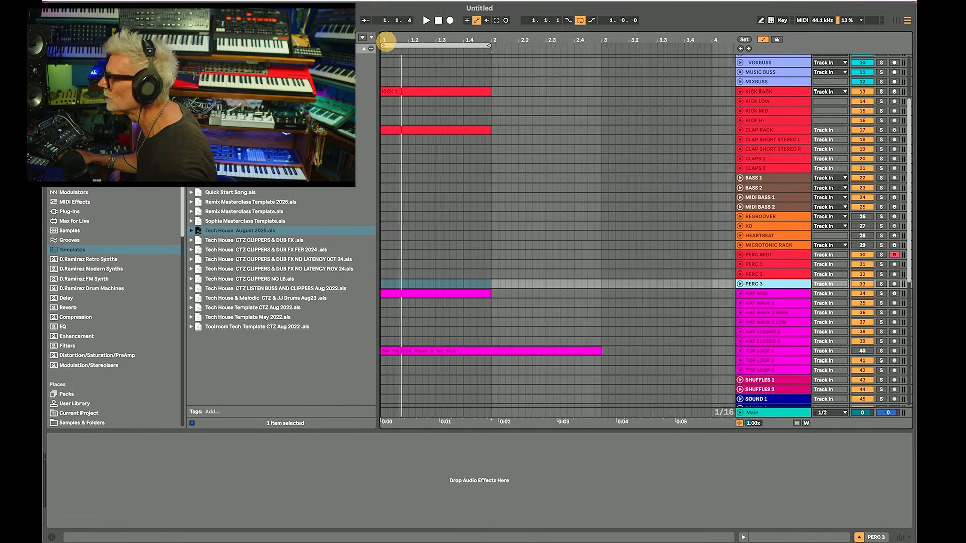
{"action": "right_click", "coordinate": [483, 159]}
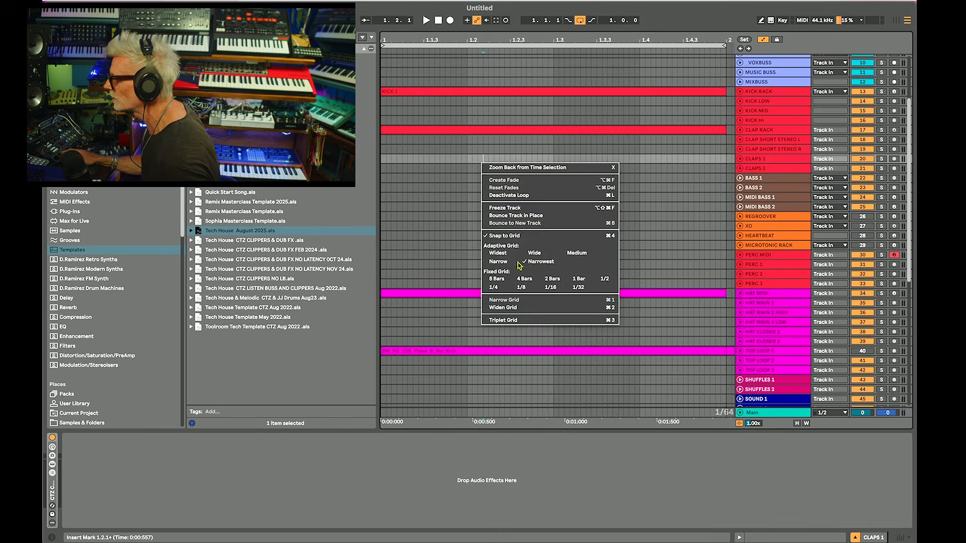
{"action": "left_click", "coordinate": [550, 288]}
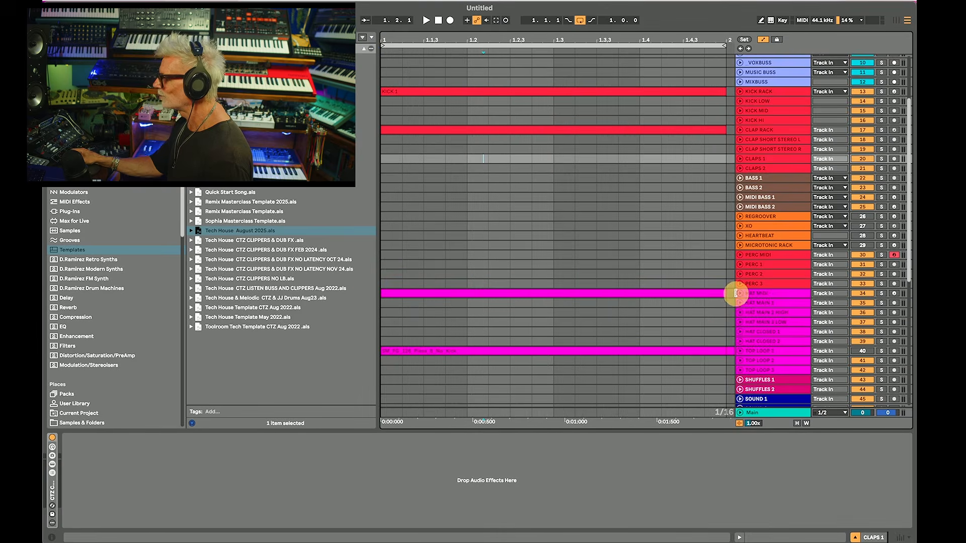
Step: Unfold the HAT MIDI track to examine the note pattern in its clip against the kick and clap clips
{"action": "left_click", "coordinate": [740, 293]}
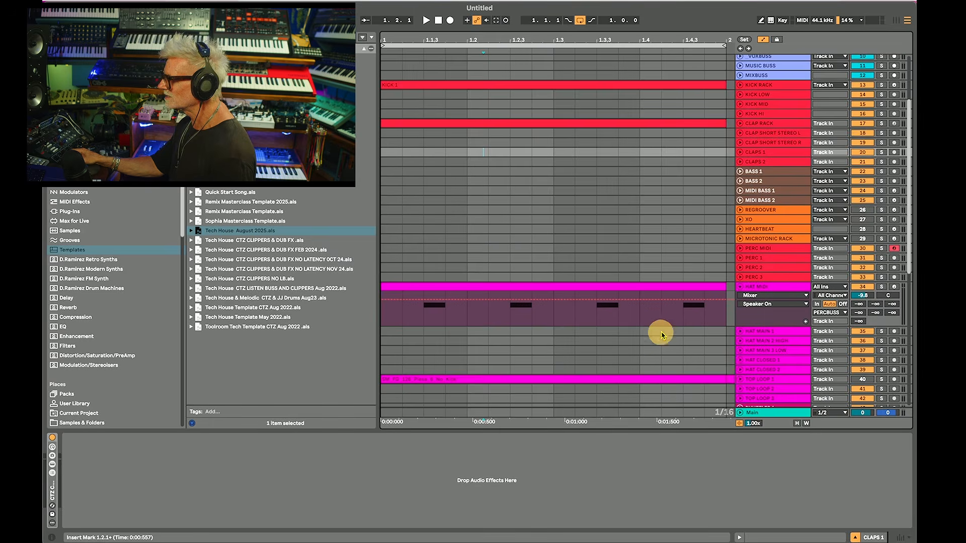
{"action": "scroll", "coordinate": [694, 357], "scroll_direction": "down", "scroll_amount": 3}
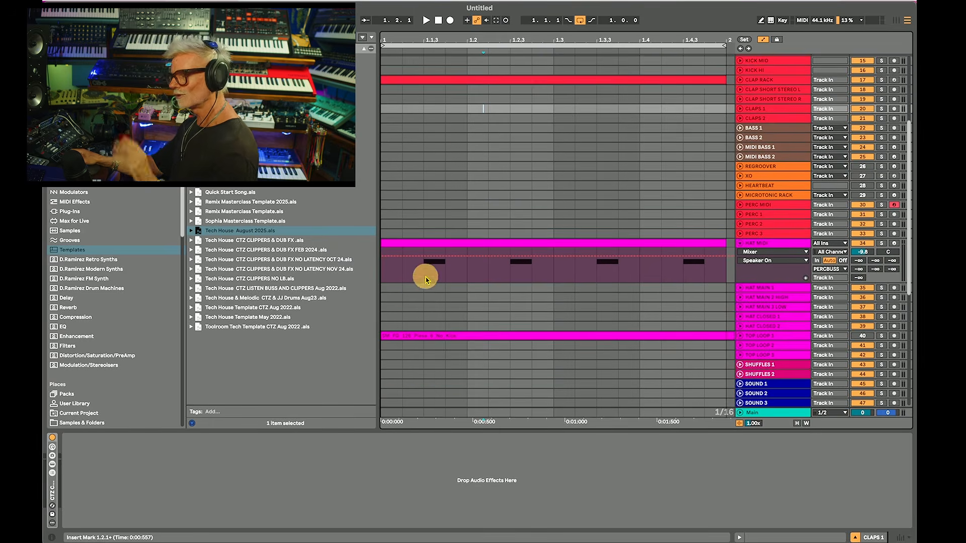
{"action": "scroll", "coordinate": [604, 126], "scroll_direction": "up", "scroll_amount": 6}
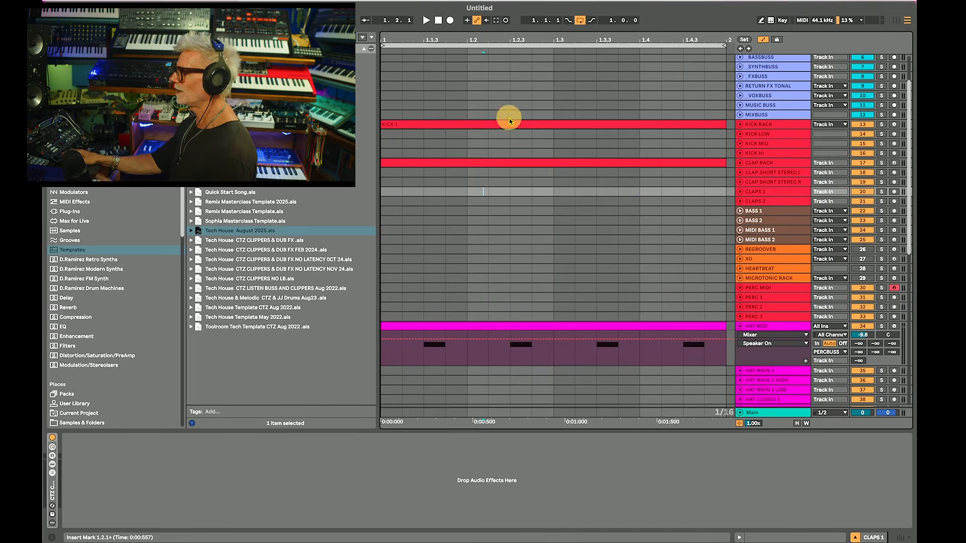
Step: Extend the arrangement loop to four bars and shorten it back to one bar
{"action": "left_click_drag", "start_coordinate": [475, 40], "coordinate": [404, 40]}
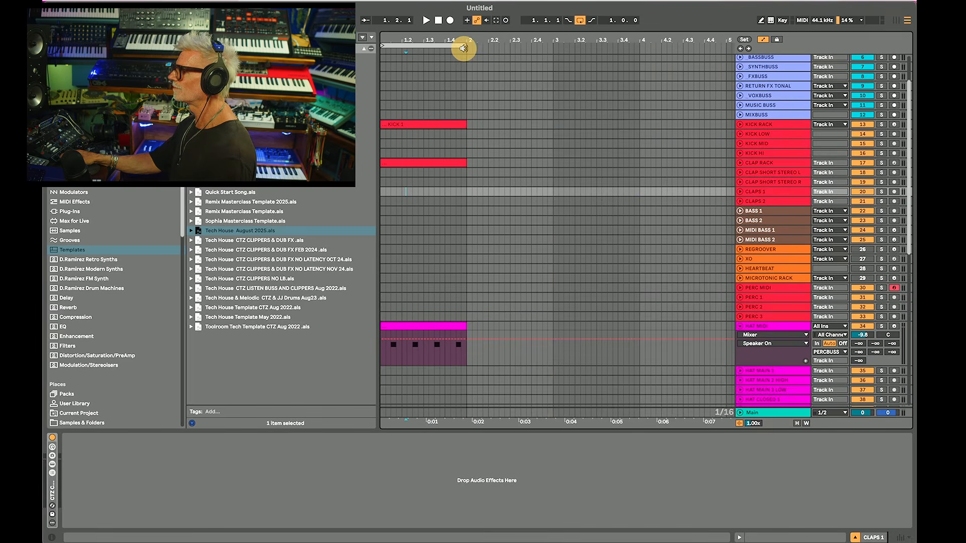
{"action": "left_click_drag", "start_coordinate": [462, 46], "coordinate": [723, 68]}
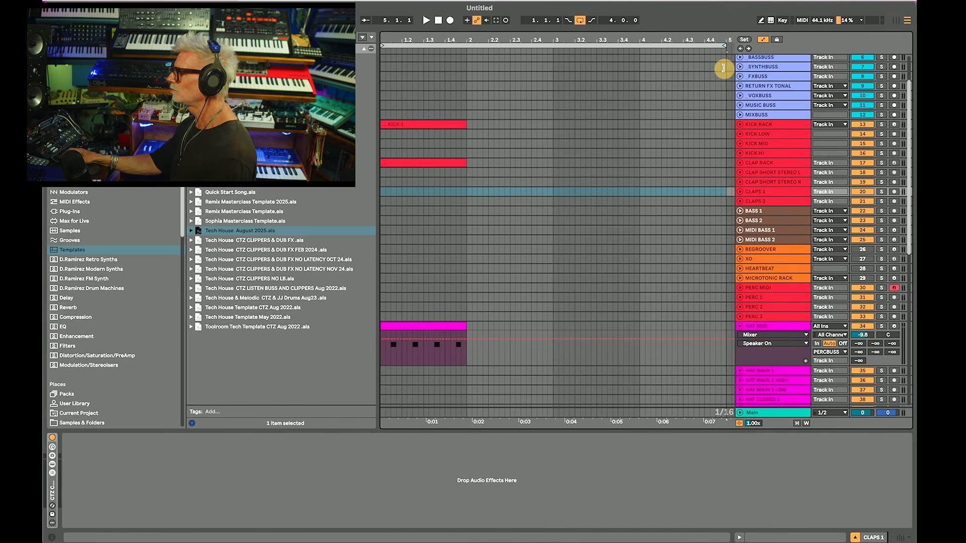
{"action": "mouse_move", "coordinate": [383, 39]}
{"action": "left_mouse_down"}
{"action": "mouse_move", "coordinate": [373, 31]}
{"action": "mouse_move", "coordinate": [381, 37]}
{"action": "left_mouse_up"}
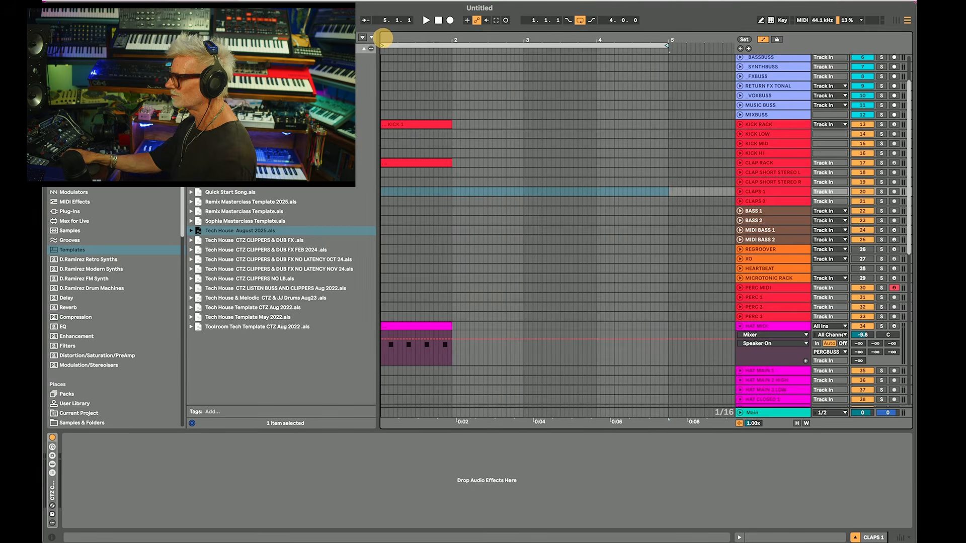
{"action": "left_click_drag", "start_coordinate": [660, 43], "coordinate": [452, 50]}
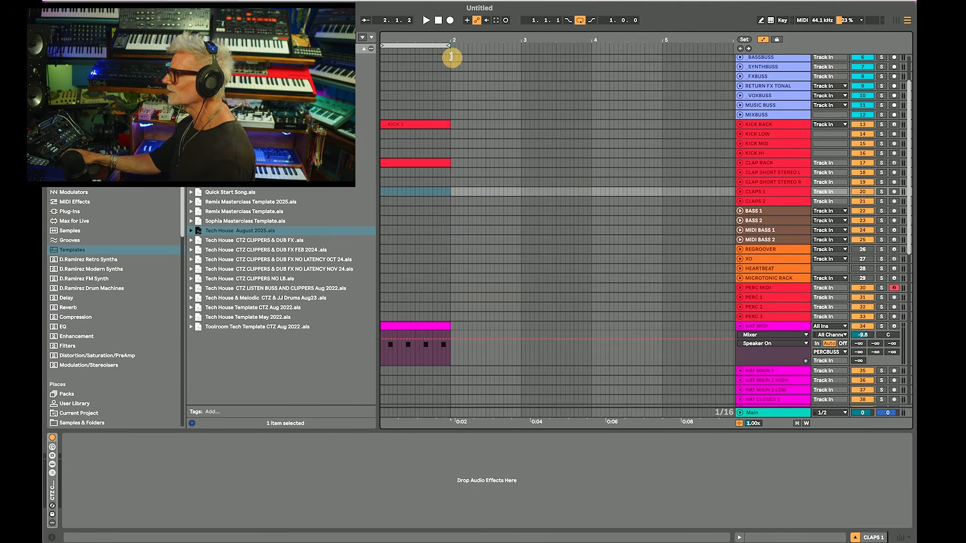
{"action": "left_click_drag", "start_coordinate": [383, 37], "coordinate": [390, 36]}
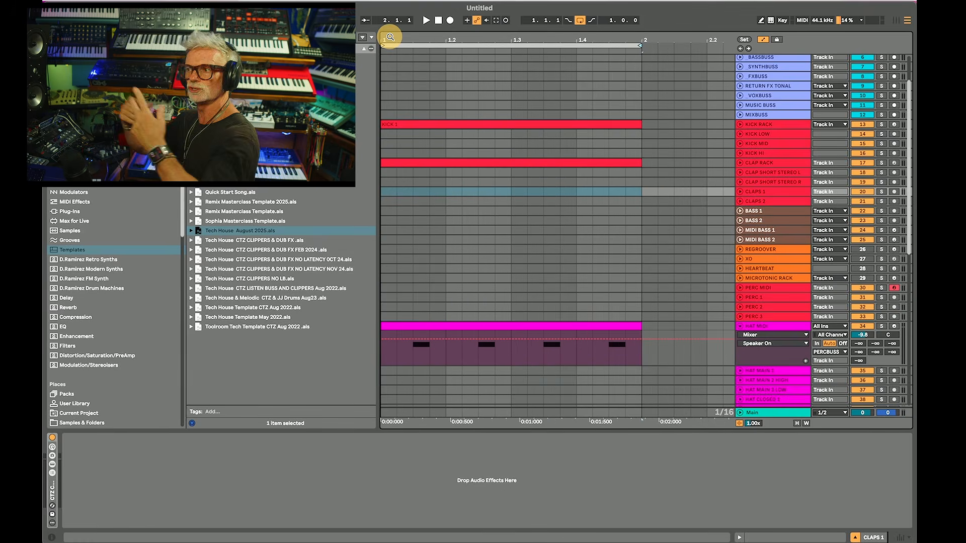
Step: Fold the HAT MIDI track, and switch the TOP LOOP 1 track on and off again
{"action": "left_click", "coordinate": [739, 326]}
{"action": "scroll", "coordinate": [738, 324], "scroll_direction": "down", "scroll_amount": 5}
{"action": "left_click", "coordinate": [754, 234]}
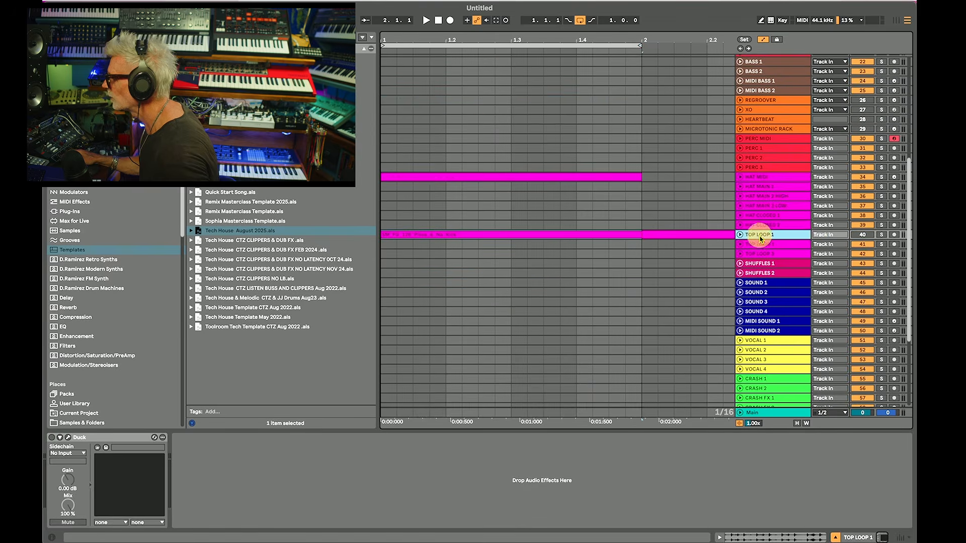
{"action": "left_click", "coordinate": [859, 235]}
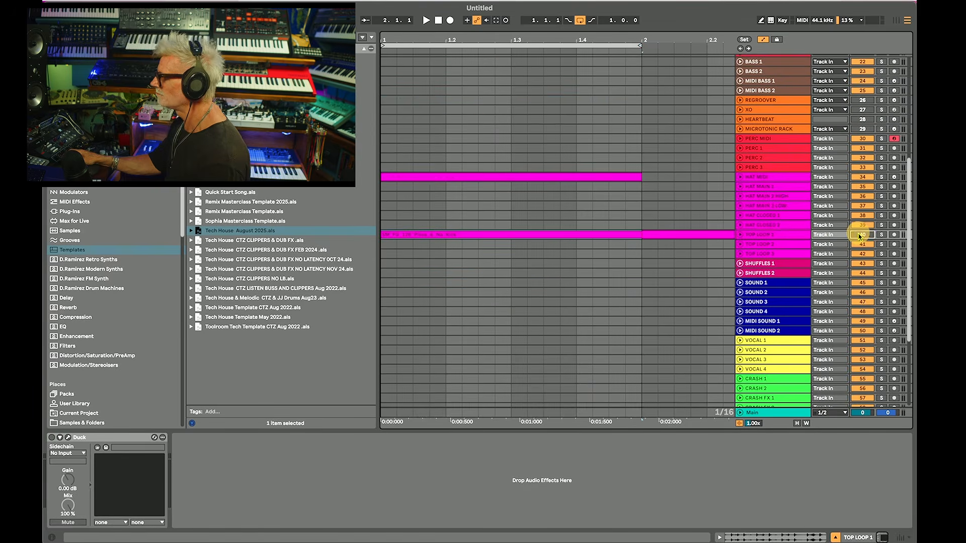
{"action": "left_click", "coordinate": [785, 237]}
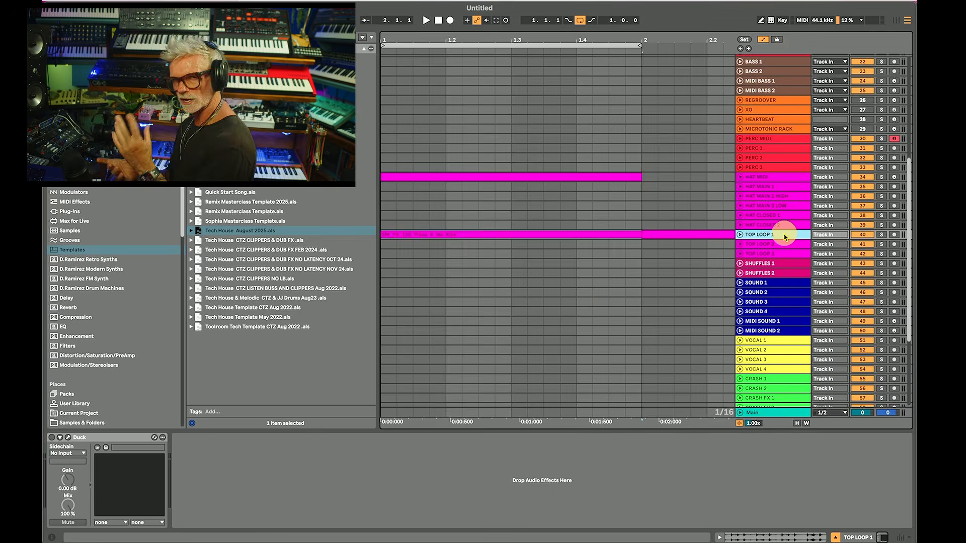
{"action": "left_click", "coordinate": [862, 235]}
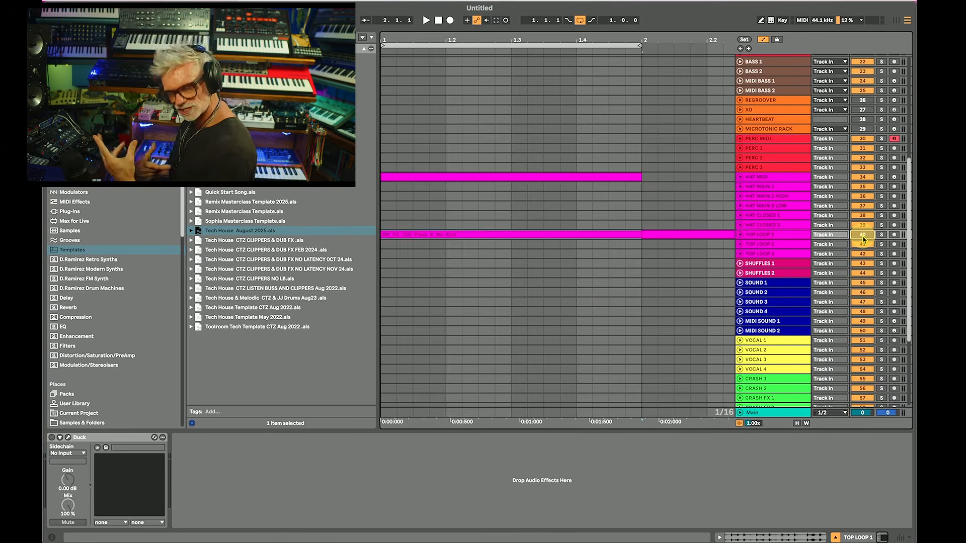
Step: Unfold HAT MIDI and PERCBUSS in turn to check their output routing, folding each track again
{"action": "left_click", "coordinate": [755, 177]}
{"action": "left_click", "coordinate": [740, 177]}
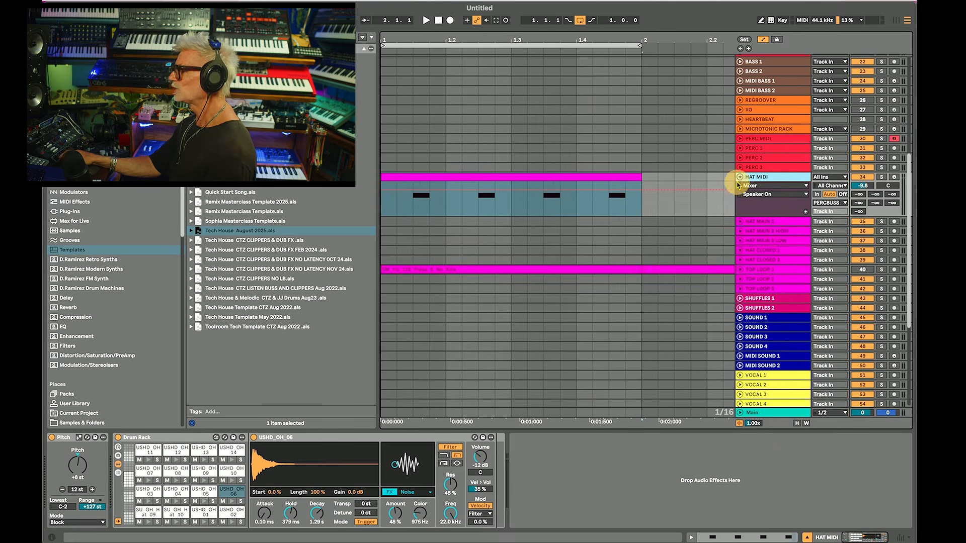
{"action": "left_click", "coordinate": [740, 177]}
{"action": "scroll", "coordinate": [741, 182], "scroll_direction": "up", "scroll_amount": 5}
{"action": "scroll", "coordinate": [737, 126], "scroll_direction": "up", "scroll_amount": 2}
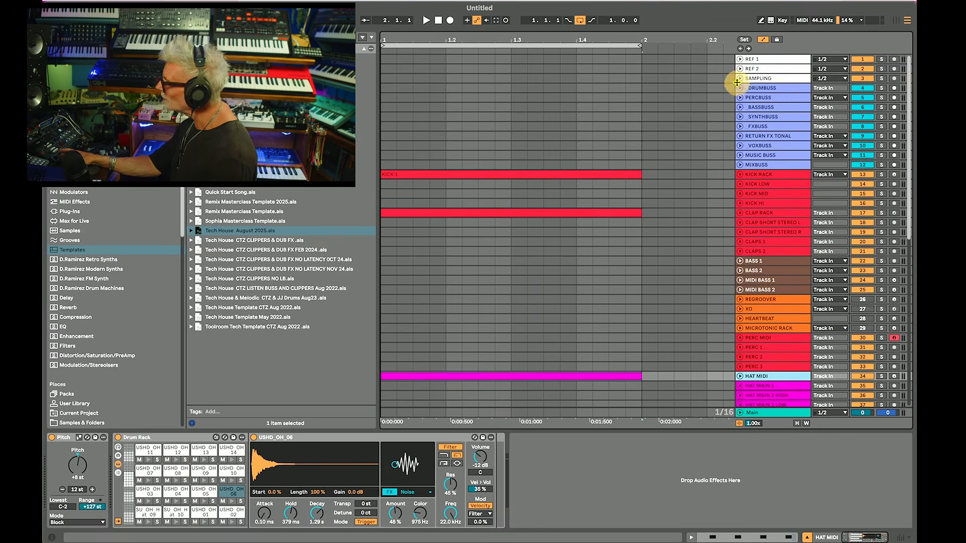
{"action": "left_click", "coordinate": [778, 97]}
{"action": "left_click", "coordinate": [739, 98]}
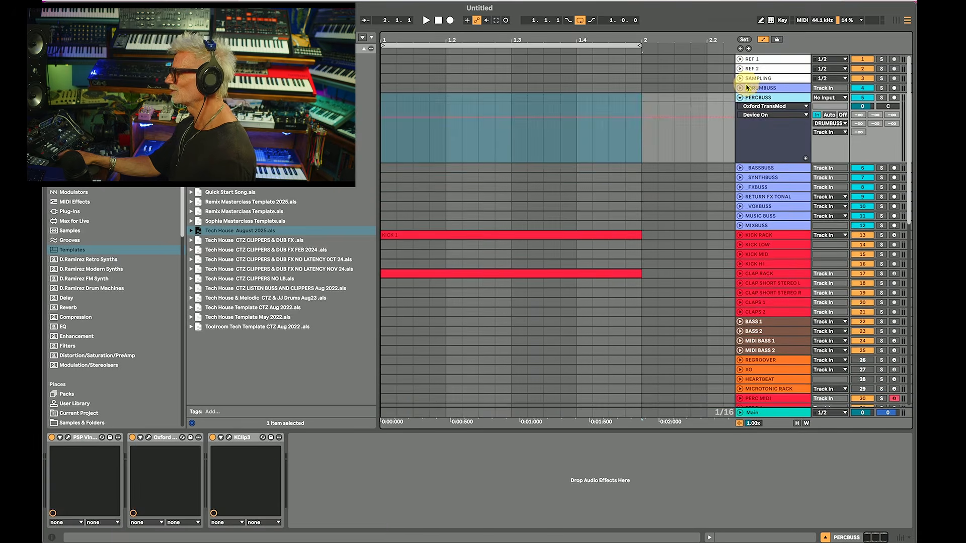
{"action": "left_click", "coordinate": [739, 98]}
Step: Check the output routing of BASS 1, BASS 2 and MIDI BASS 1, fold them again, and select the MIXBUSS track
{"action": "scroll", "coordinate": [759, 221], "scroll_direction": "down", "scroll_amount": 1}
{"action": "left_click", "coordinate": [764, 248]}
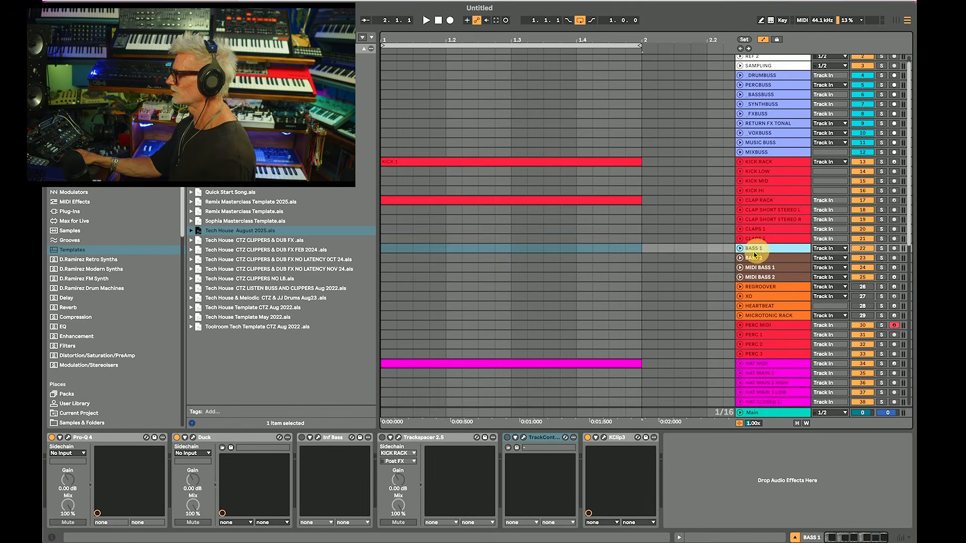
{"action": "left_click", "coordinate": [740, 249]}
{"action": "scroll", "coordinate": [739, 250], "scroll_direction": "down", "scroll_amount": 1}
{"action": "left_click", "coordinate": [740, 275]}
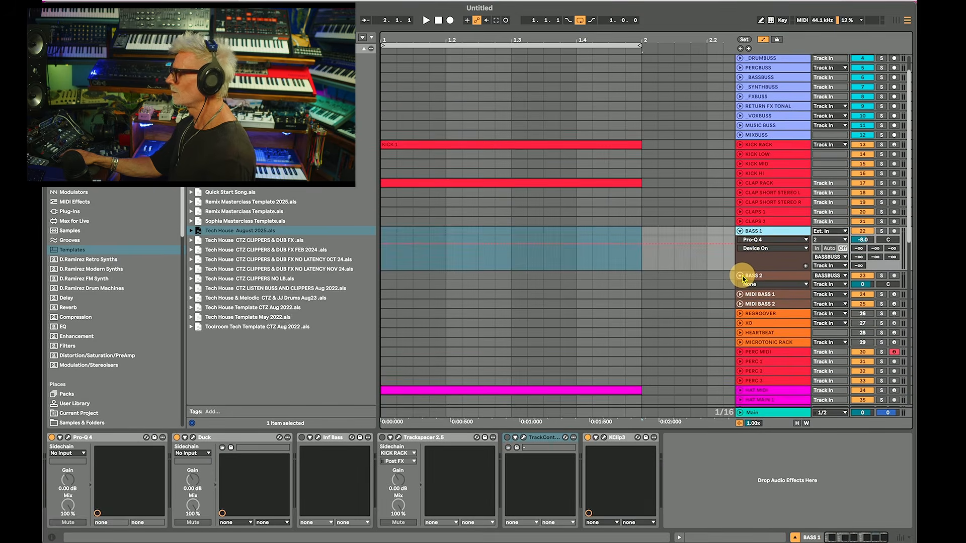
{"action": "left_click", "coordinate": [740, 231]}
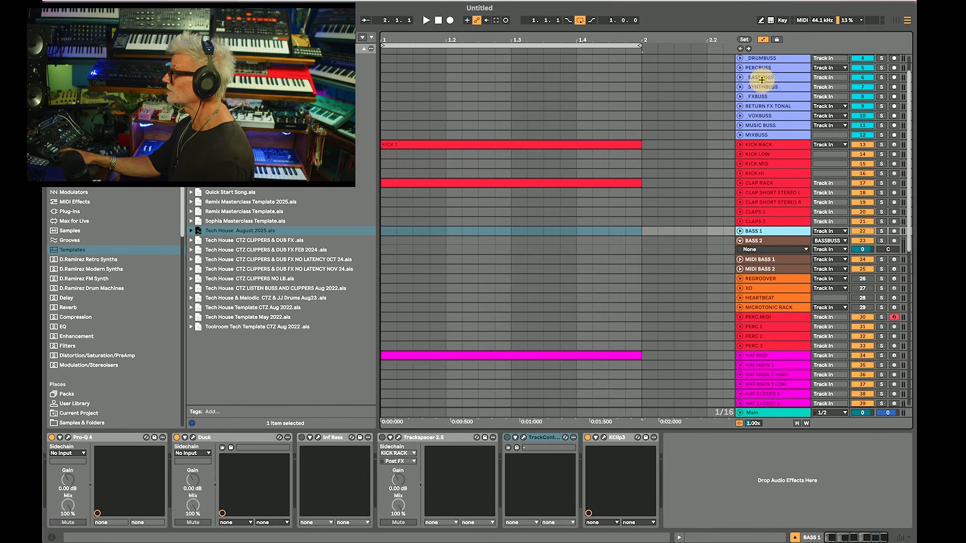
{"action": "left_click", "coordinate": [739, 259]}
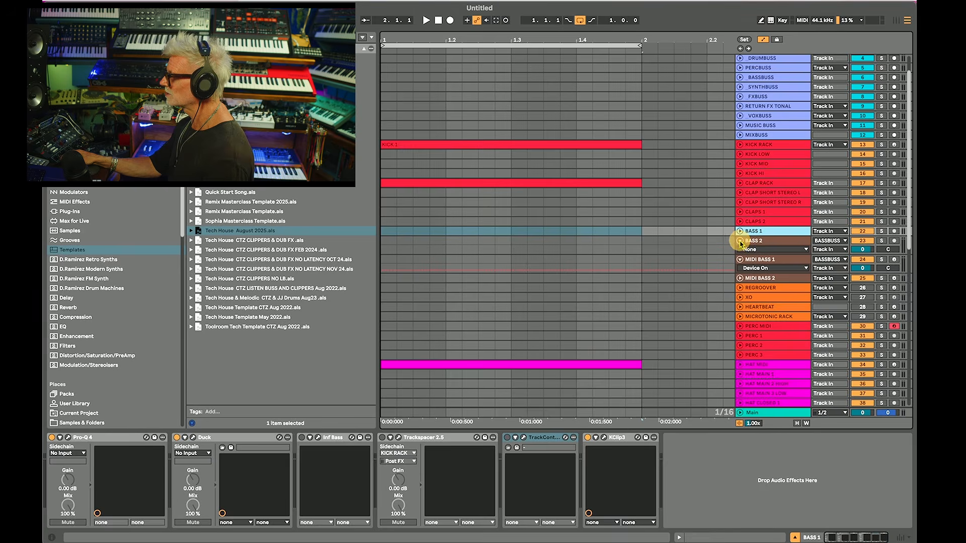
{"action": "left_click", "coordinate": [740, 241]}
{"action": "left_click", "coordinate": [740, 250]}
{"action": "left_click", "coordinate": [756, 135]}
Step: View the EQ Eight device on the CRASH 1 track
{"action": "scroll", "coordinate": [651, 298], "scroll_direction": "down", "scroll_amount": 8}
{"action": "left_click", "coordinate": [758, 328]}
{"action": "scroll", "coordinate": [772, 333], "scroll_direction": "down", "scroll_amount": 2}
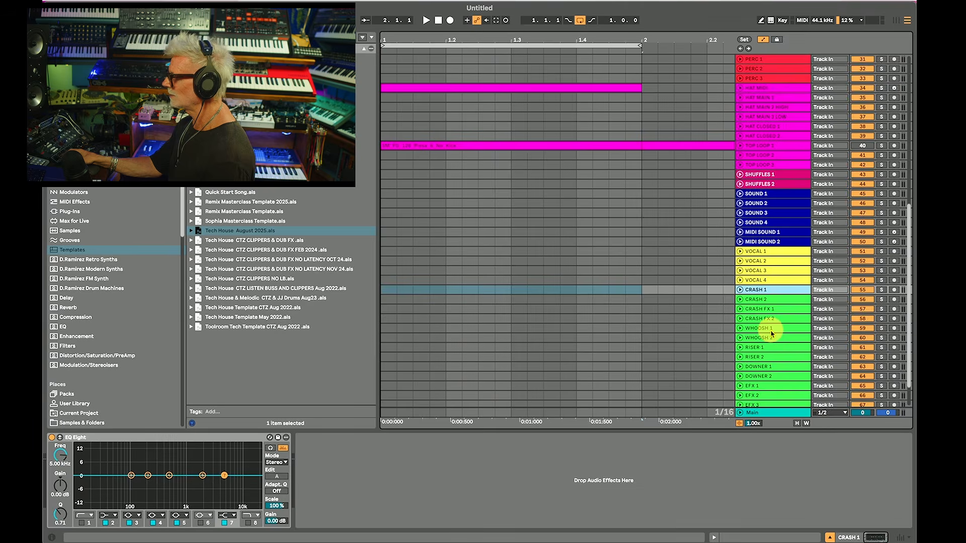
{"action": "scroll", "coordinate": [772, 333], "scroll_direction": "down", "scroll_amount": 2}
Step: View the Pulsar Vocal Studio plug-in on the VOCAL 1 track and close its window
{"action": "left_click", "coordinate": [772, 218]}
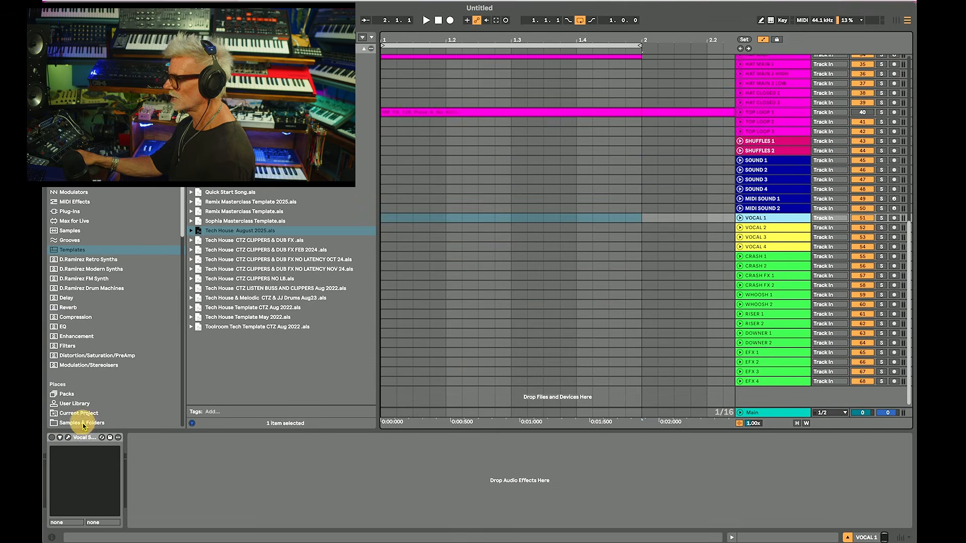
{"action": "key", "text": "ctrl+alt+p"}
{"action": "left_click_drag", "start_coordinate": [453, 7], "coordinate": [656, 160]}
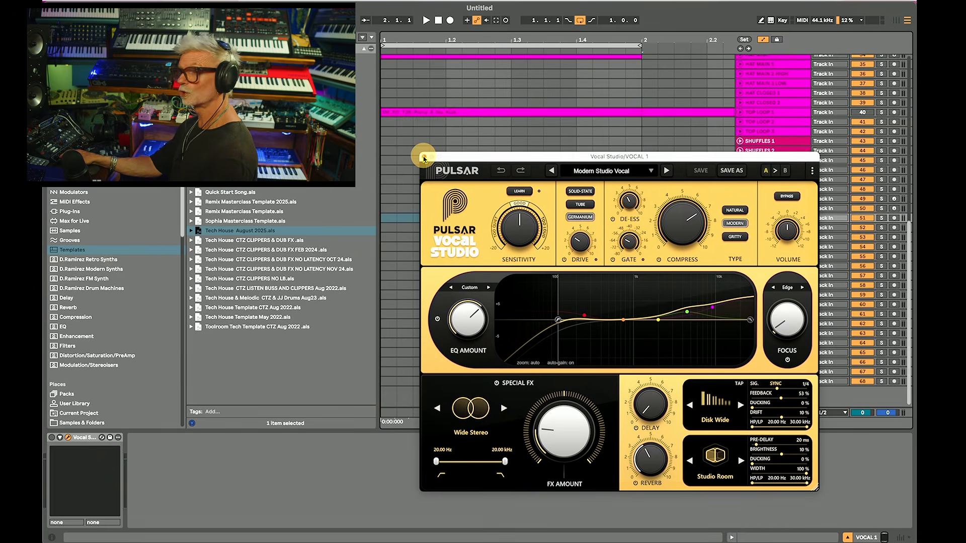
{"action": "left_click", "coordinate": [424, 158]}
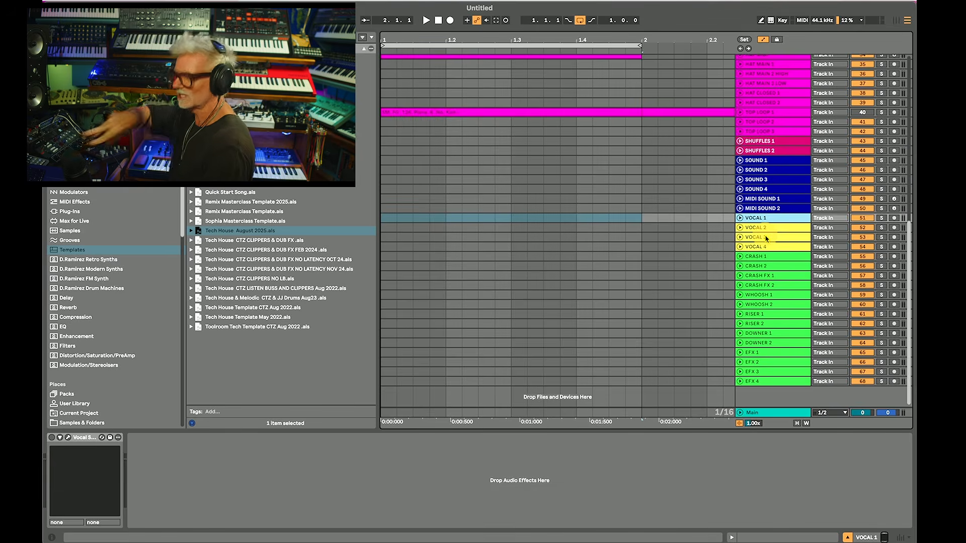
Step: Highlight the group of effects tracks from CRASH 1 through EFX 4, and reselect only CRASH 1
{"action": "left_click", "coordinate": [769, 256]}
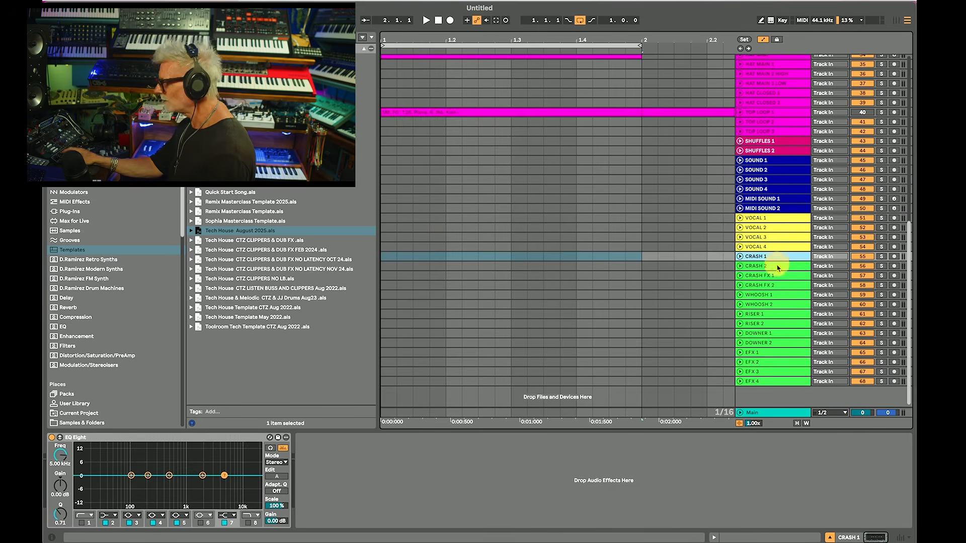
{"action": "left_click", "coordinate": [768, 381], "text": "shift"}
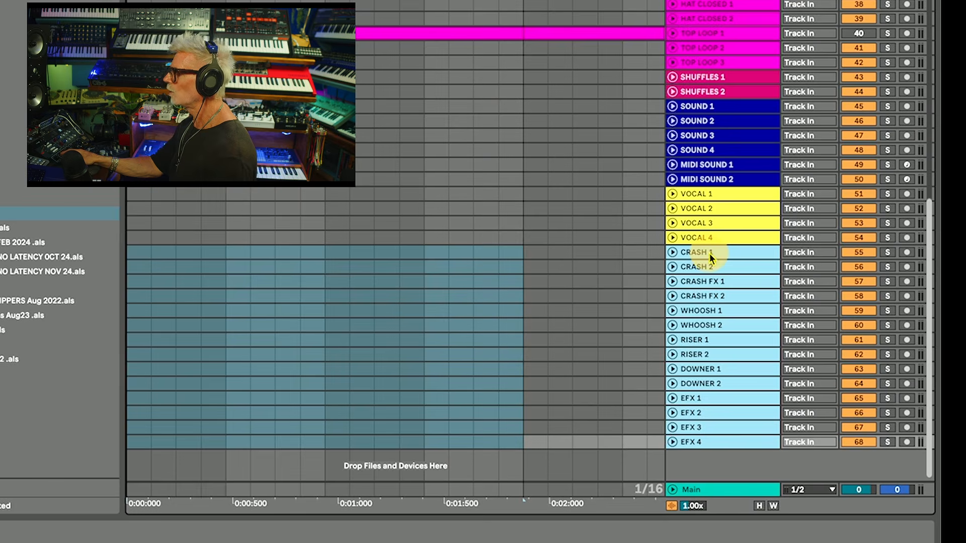
{"action": "left_click", "coordinate": [711, 252]}
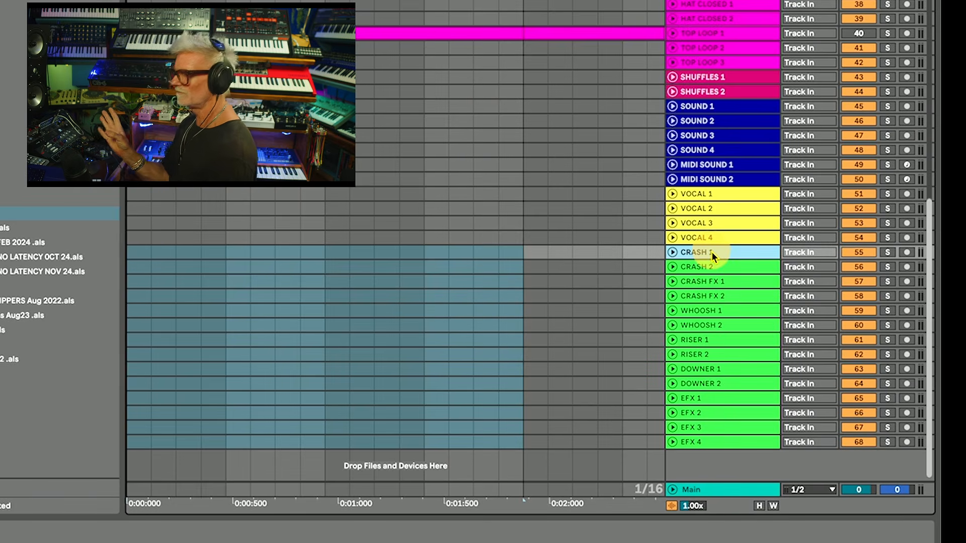
Step: Select the WHOOSH 1, RISER 1, DOWNER 1 and EFX 4 tracks one after another to show the effects layout
{"action": "left_click", "coordinate": [718, 313]}
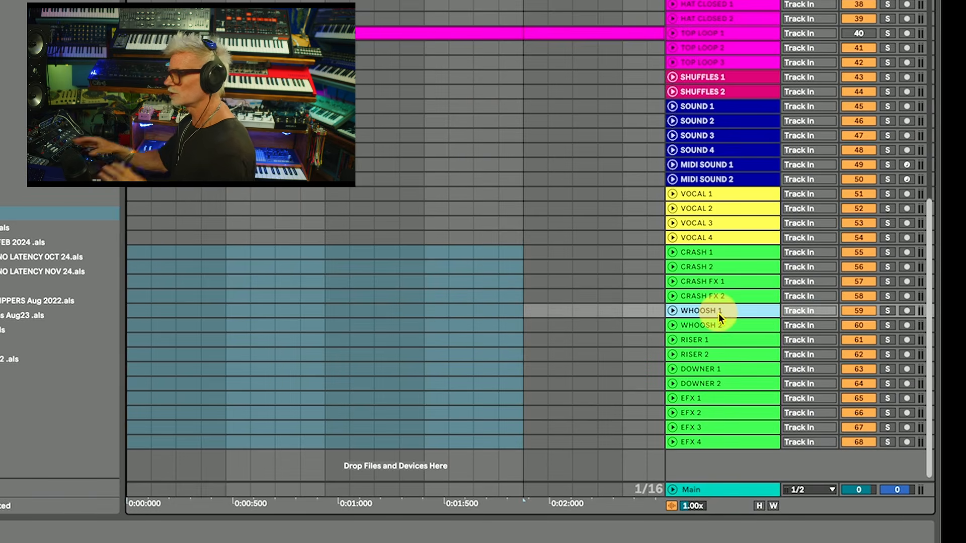
{"action": "left_click", "coordinate": [715, 338]}
{"action": "left_click", "coordinate": [712, 368]}
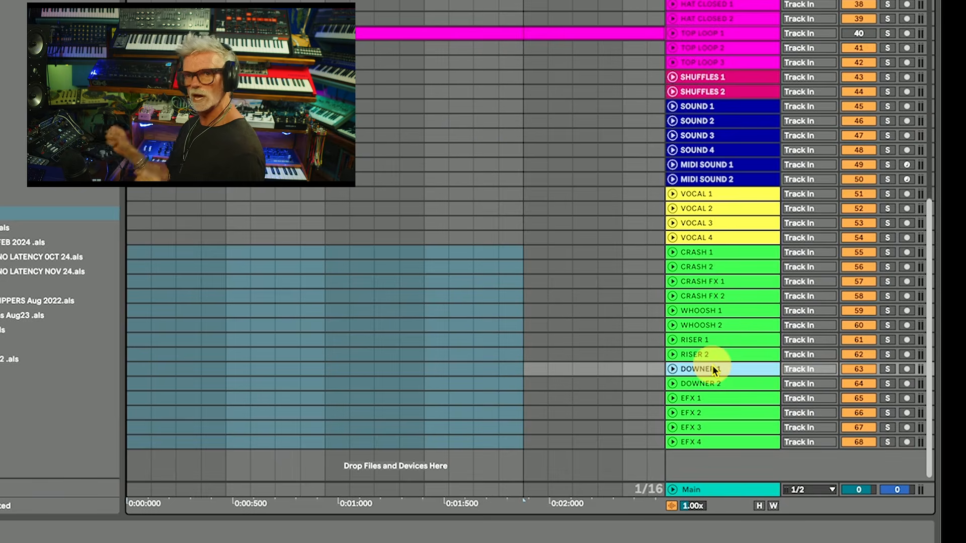
{"action": "left_click", "coordinate": [689, 440]}
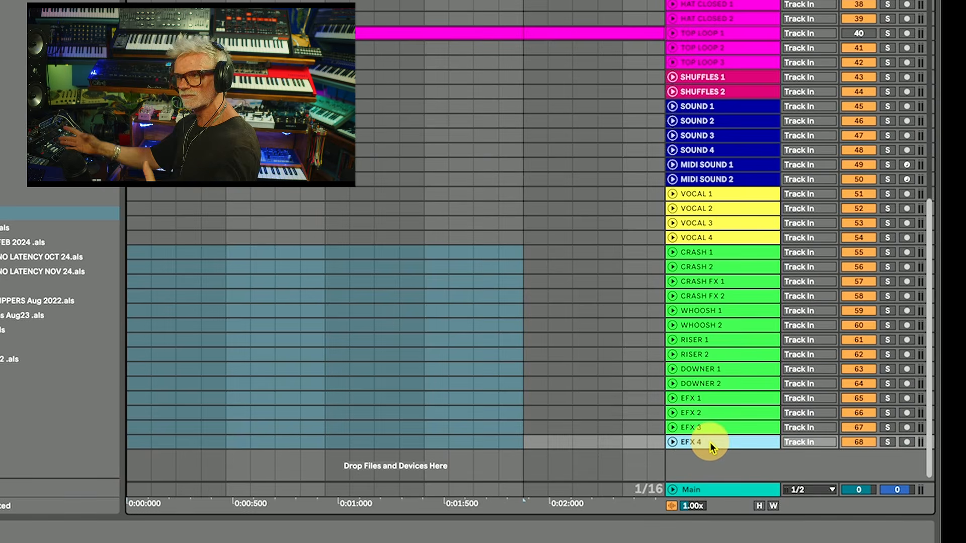
Step: Switch to the Session view and view the devices on the A DRUMROOM and B PLATEVERB return tracks
{"action": "scroll", "coordinate": [659, 341], "scroll_direction": "up", "scroll_amount": 10}
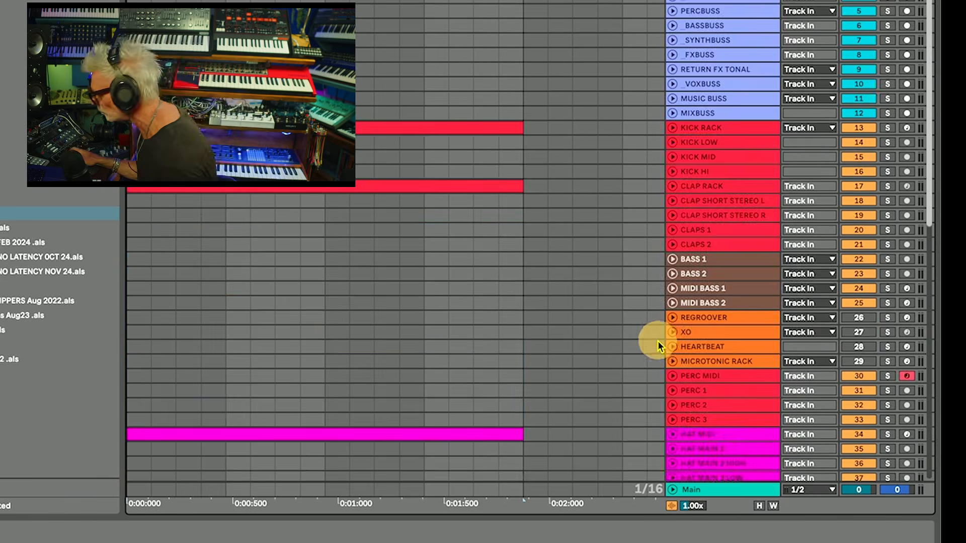
{"action": "scroll", "coordinate": [656, 341], "scroll_direction": "down", "scroll_amount": 10}
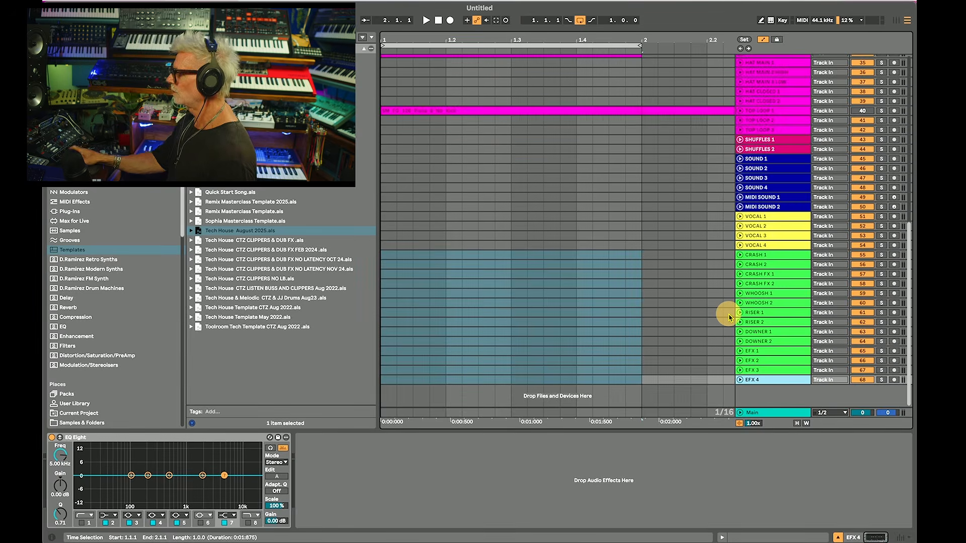
{"action": "scroll", "coordinate": [729, 317], "scroll_direction": "up", "scroll_amount": 8}
{"action": "scroll", "coordinate": [729, 317], "scroll_direction": "down", "scroll_amount": 2}
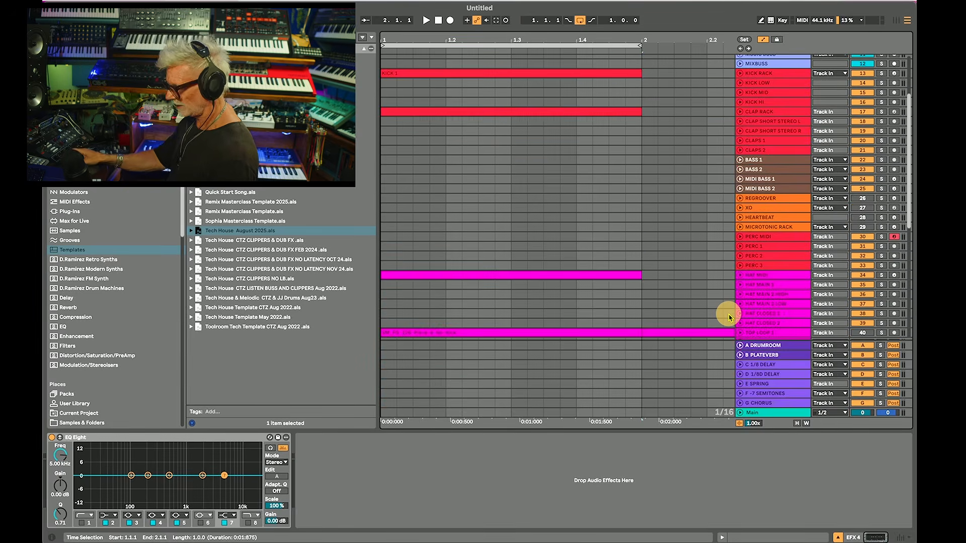
{"action": "key", "text": "Tab"}
{"action": "scroll", "coordinate": [728, 317], "scroll_direction": "right", "scroll_amount": 5}
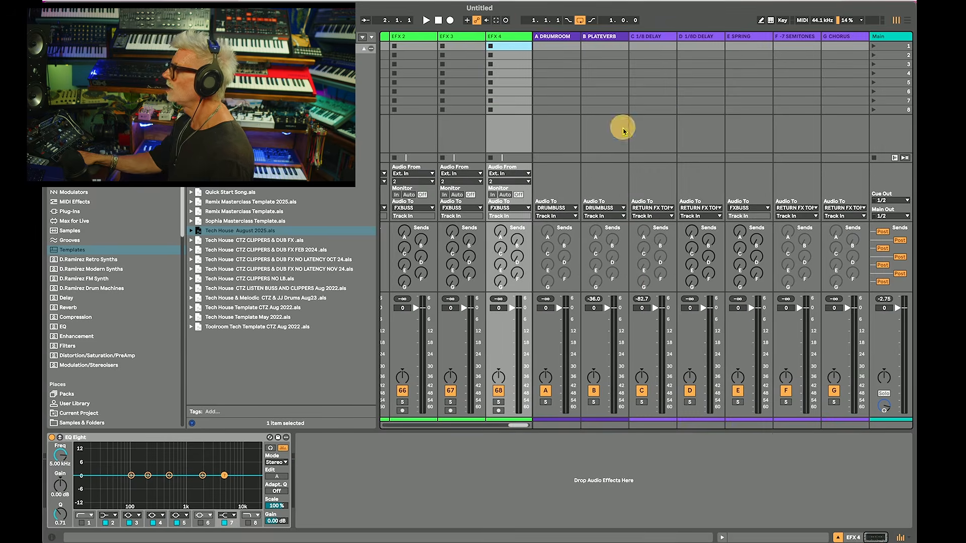
{"action": "left_click", "coordinate": [557, 37]}
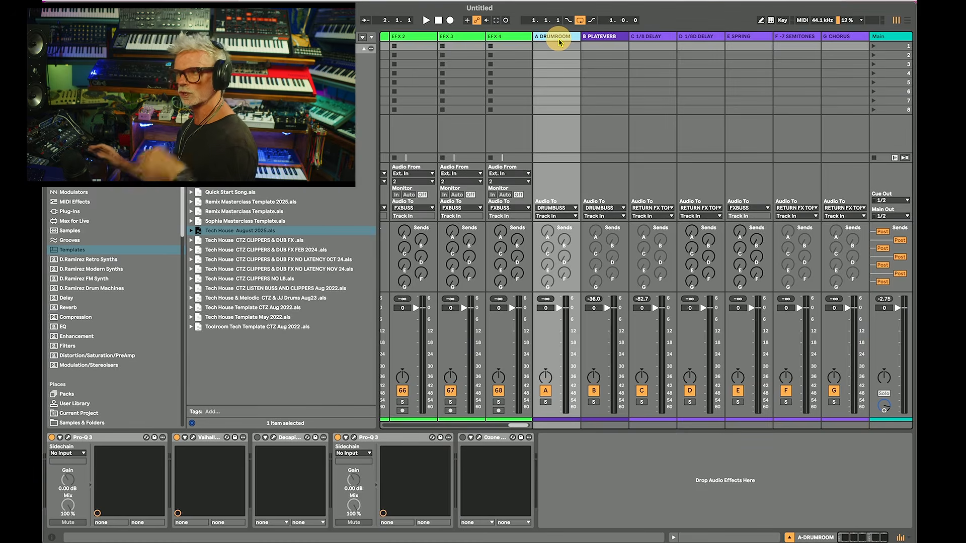
{"action": "left_click", "coordinate": [605, 38]}
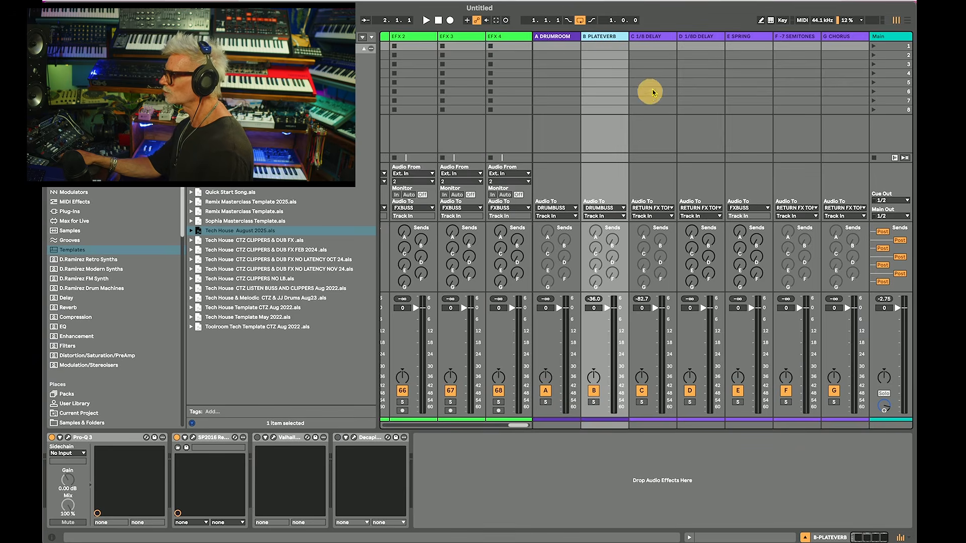
Step: View the devices on the 1/8 DELAY, 1/8D DELAY, SPRING, -7 SEMITONES and CHORUS return tracks in turn
{"action": "left_click", "coordinate": [652, 36]}
{"action": "left_click", "coordinate": [695, 36]}
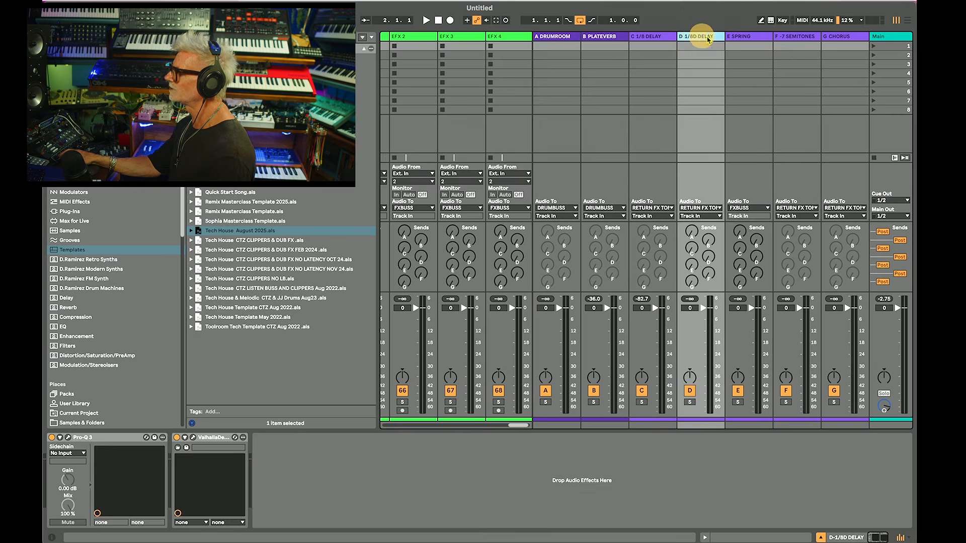
{"action": "left_click", "coordinate": [743, 38]}
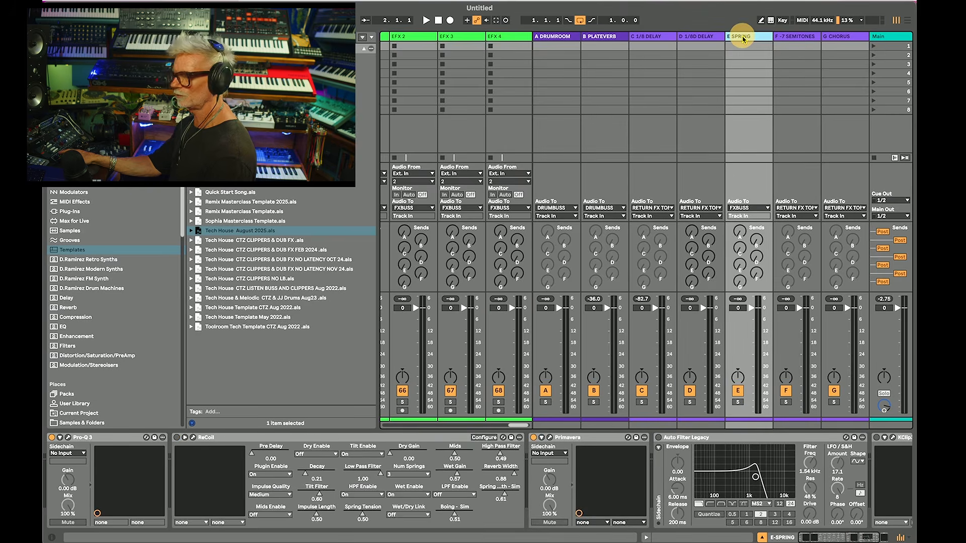
{"action": "left_click", "coordinate": [801, 37]}
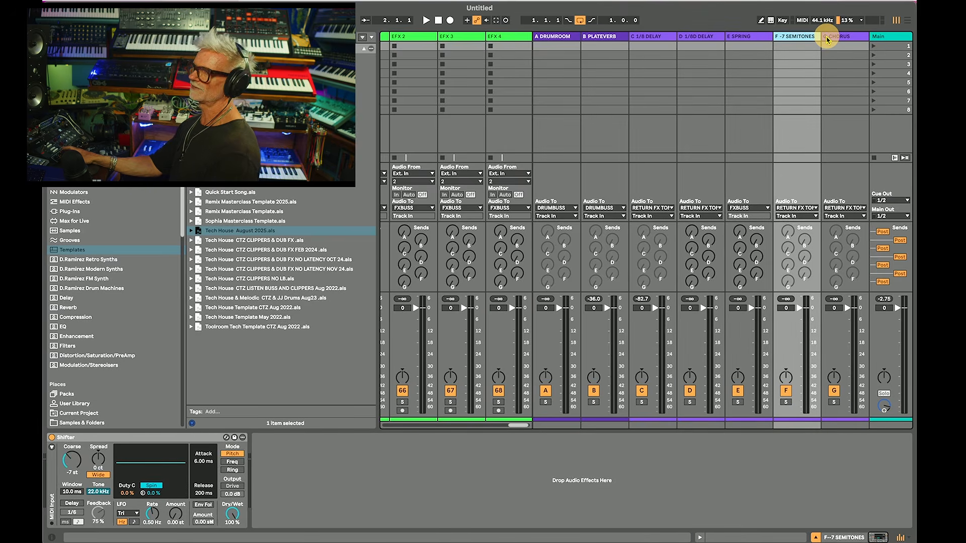
{"action": "left_click", "coordinate": [834, 38]}
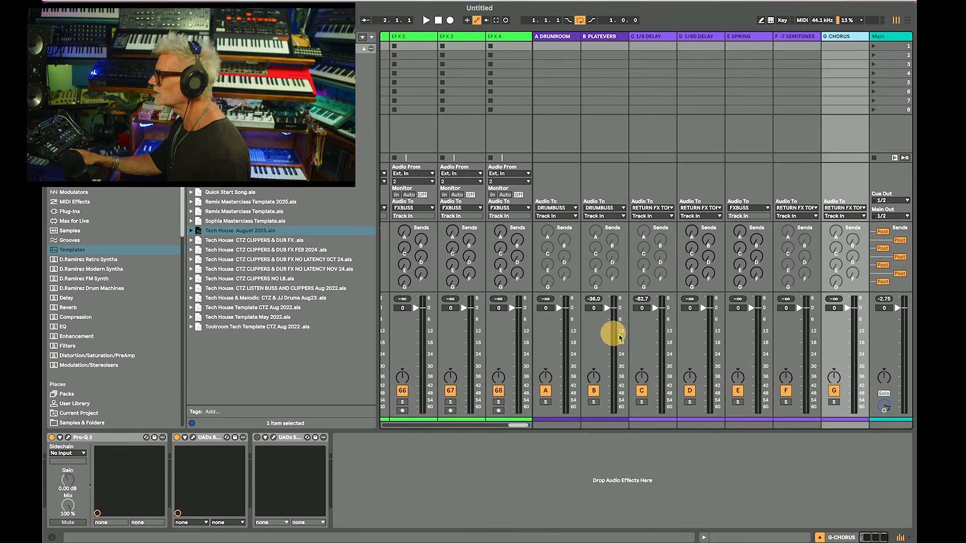
Step: Highlight the group of bus tracks from DRUMBUSS through MIXBUSS in the Session view mixer
{"action": "left_click_drag", "start_coordinate": [518, 425], "coordinate": [355, 419]}
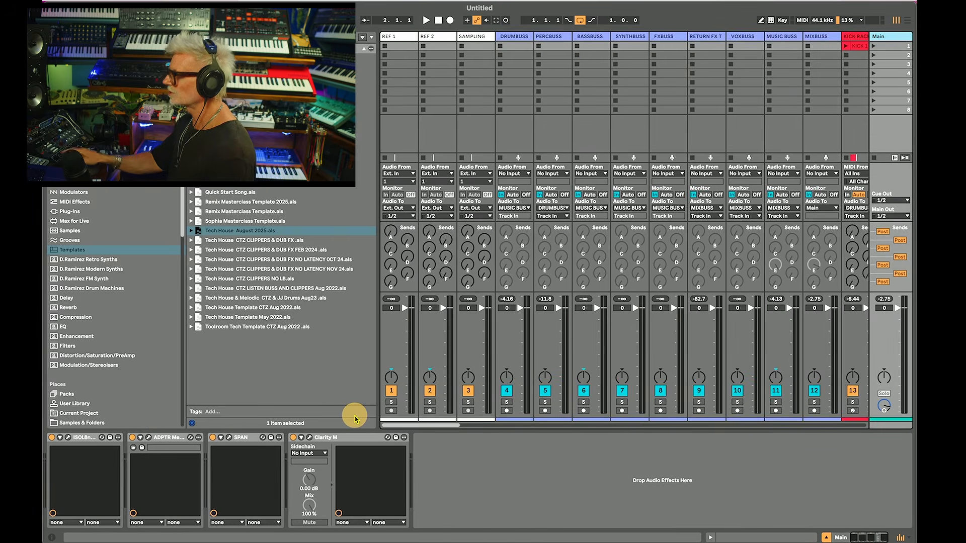
{"action": "left_click", "coordinate": [514, 37]}
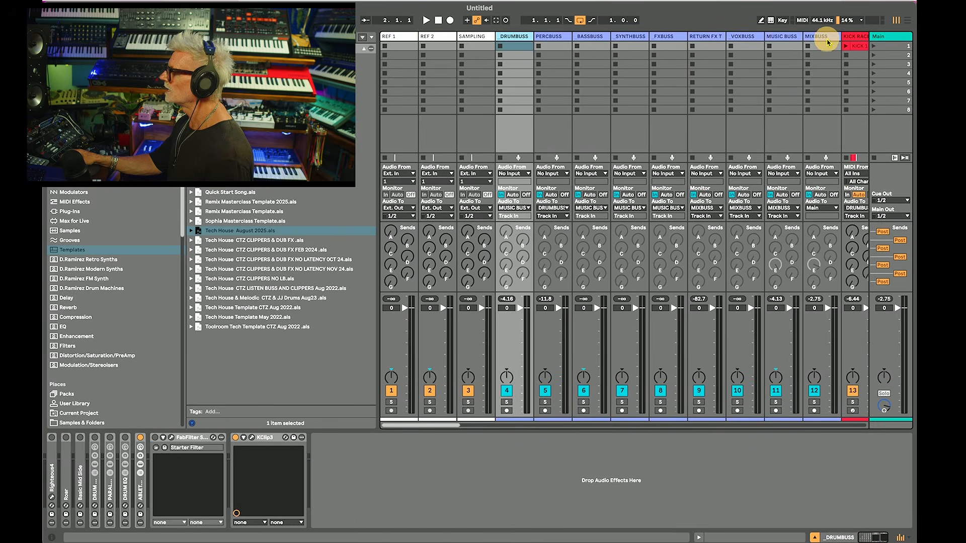
{"action": "left_click", "coordinate": [826, 38]}
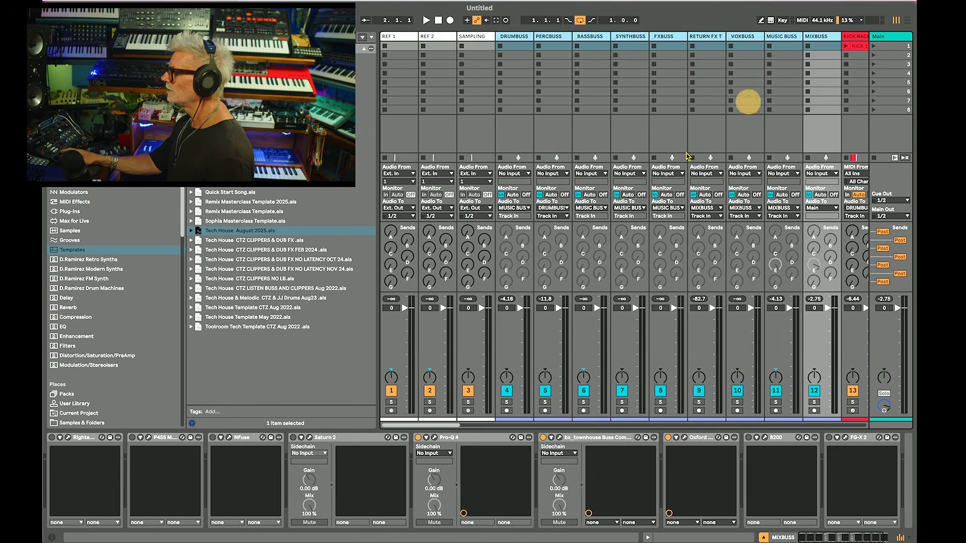
Step: Examine the enable options for send A on the DRUMBUSS track and dismiss them without choosing any
{"action": "right_click", "coordinate": [504, 231]}
{"action": "left_click", "coordinate": [513, 212]}
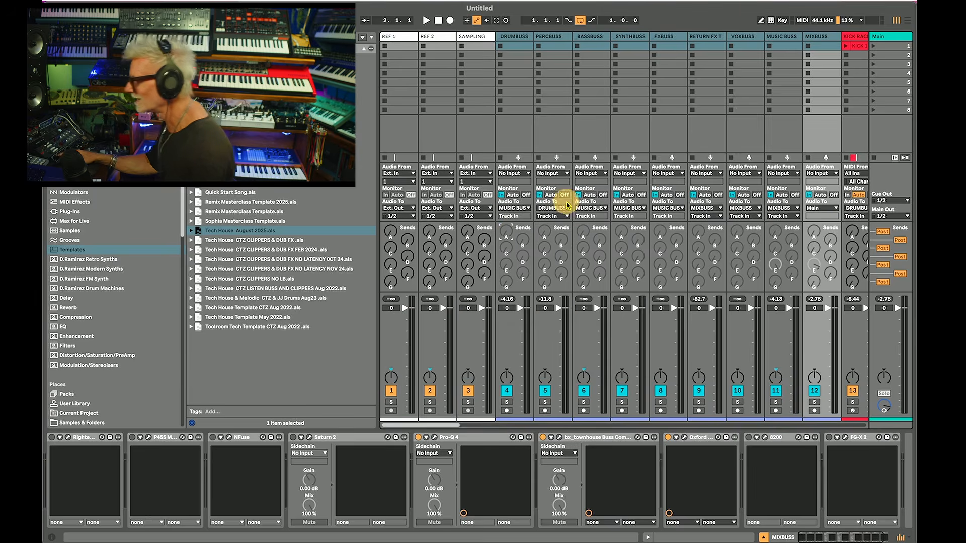
{"action": "right_click", "coordinate": [508, 232]}
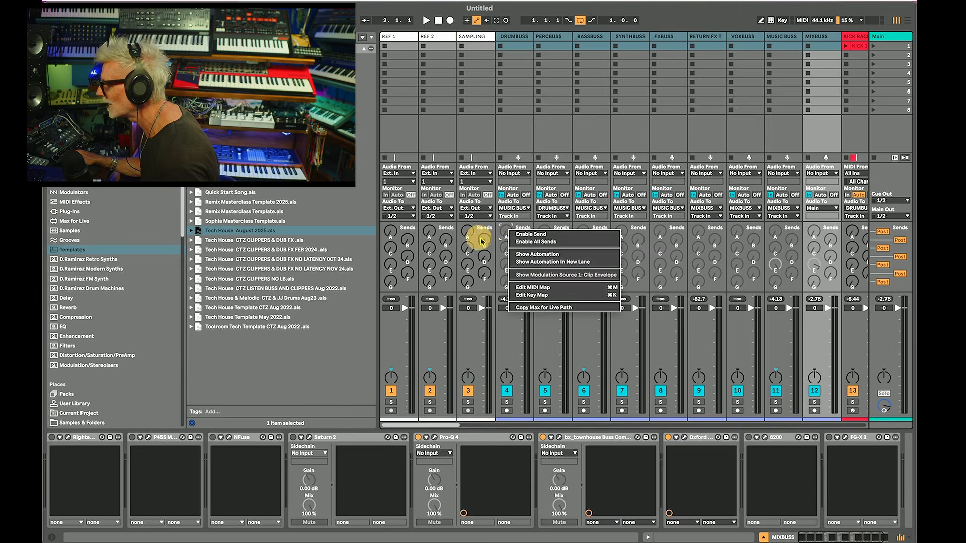
{"action": "left_click", "coordinate": [500, 237]}
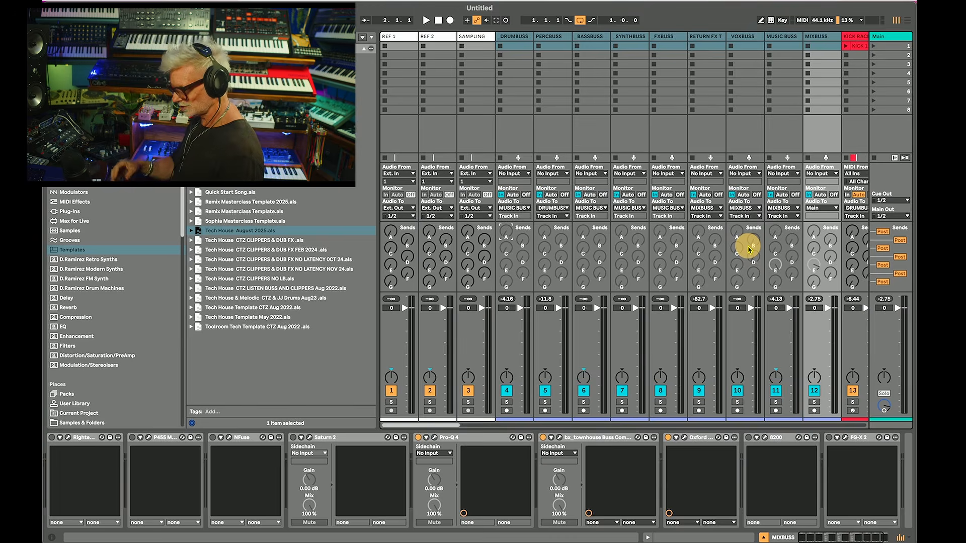
Step: Return to the Arrangement view and select the DRUMBUSS, PERCBUSS, BASSBUSS, SYNTHBUSS and FXBUSS tracks one after another
{"action": "key", "text": "Tab"}
{"action": "scroll", "coordinate": [602, 338], "scroll_direction": "up", "scroll_amount": 5}
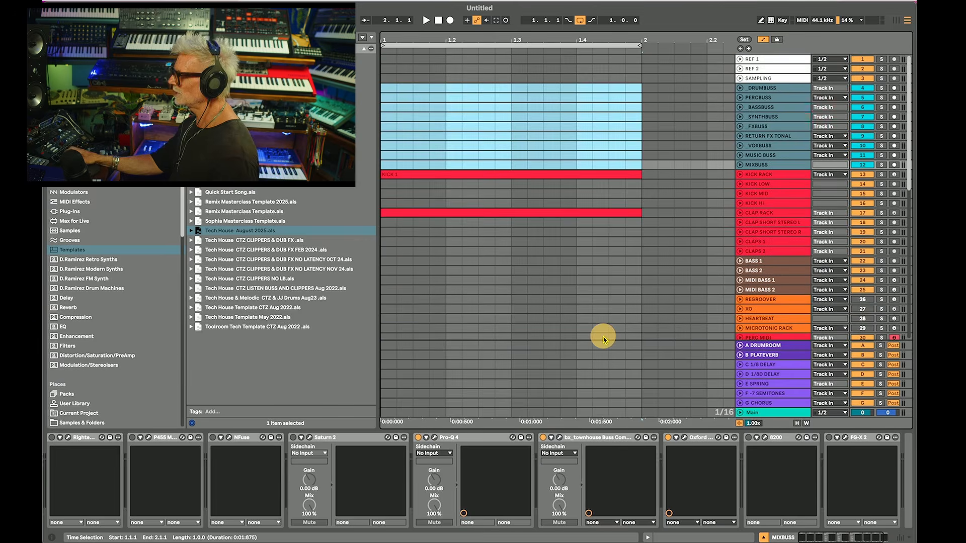
{"action": "left_click", "coordinate": [770, 92]}
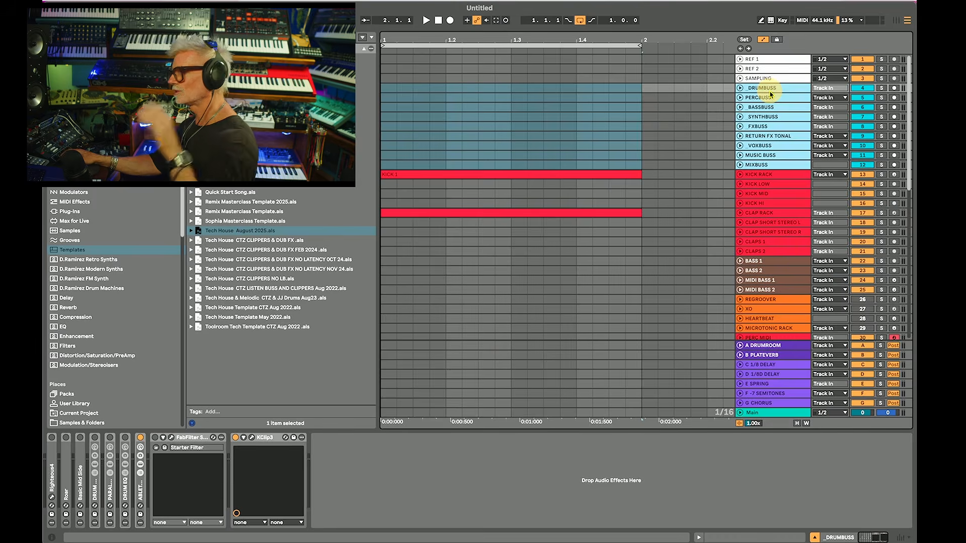
{"action": "left_click", "coordinate": [764, 98]}
{"action": "left_click", "coordinate": [769, 107]}
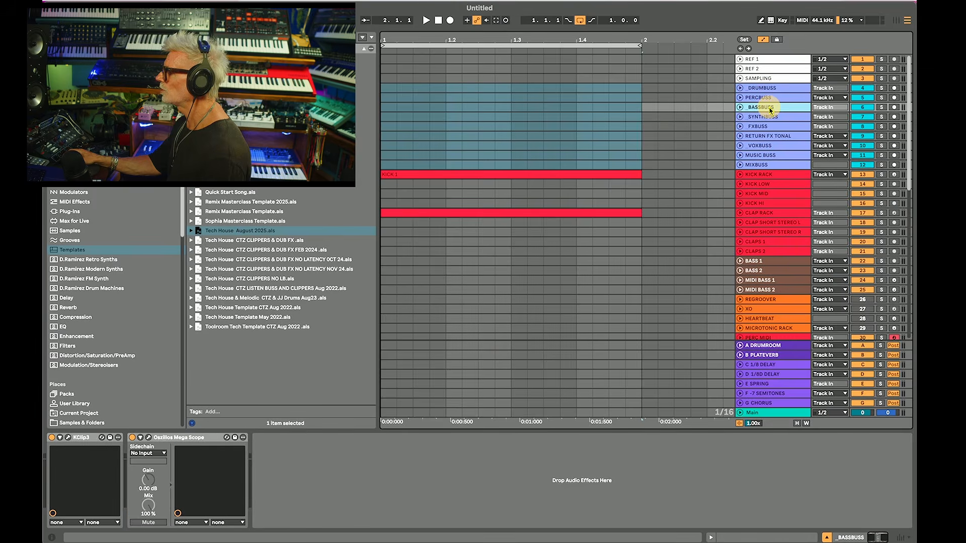
{"action": "left_click", "coordinate": [765, 116]}
{"action": "left_click", "coordinate": [768, 126]}
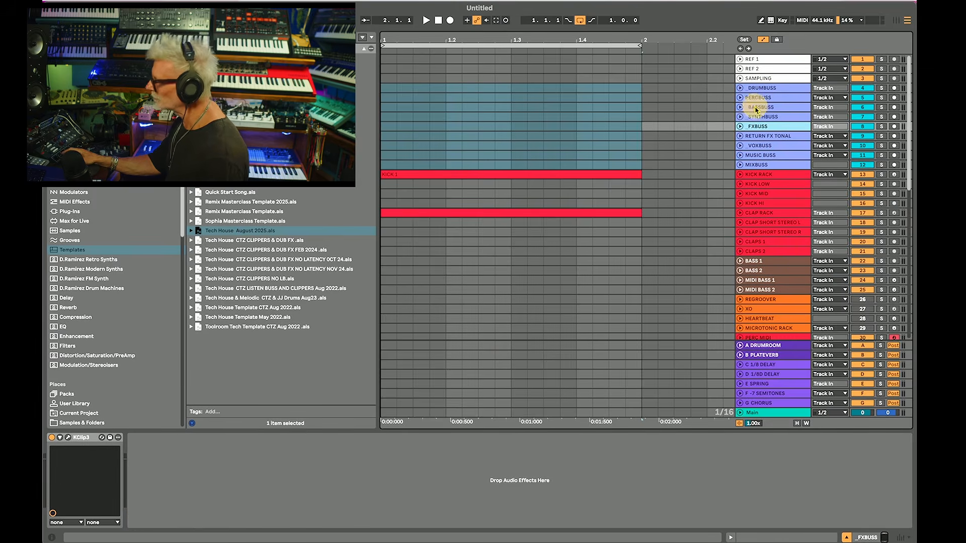
Step: Highlight the group of synth tracks from SOUND 1 through MIDI SOUND 2
{"action": "scroll", "coordinate": [791, 297], "scroll_direction": "down", "scroll_amount": 1}
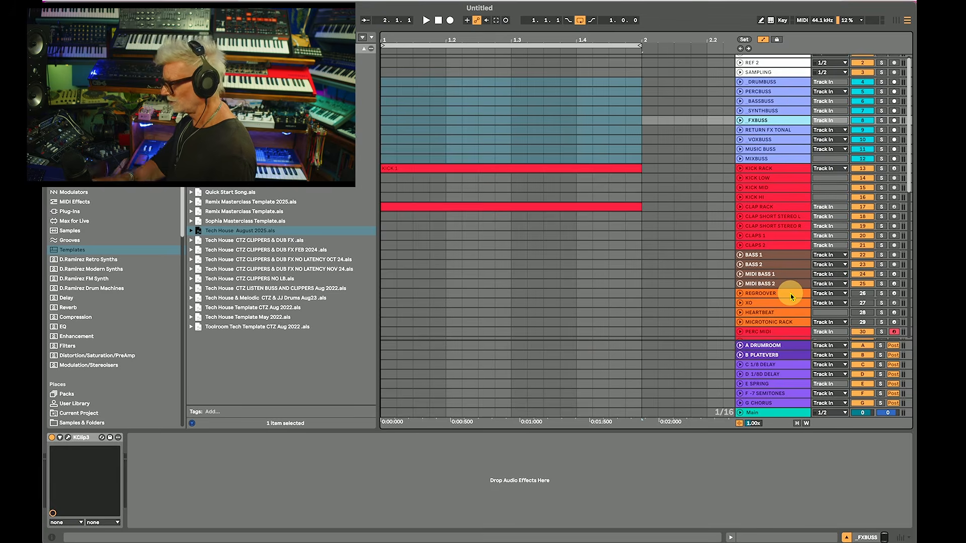
{"action": "scroll", "coordinate": [791, 297], "scroll_direction": "down", "scroll_amount": 10}
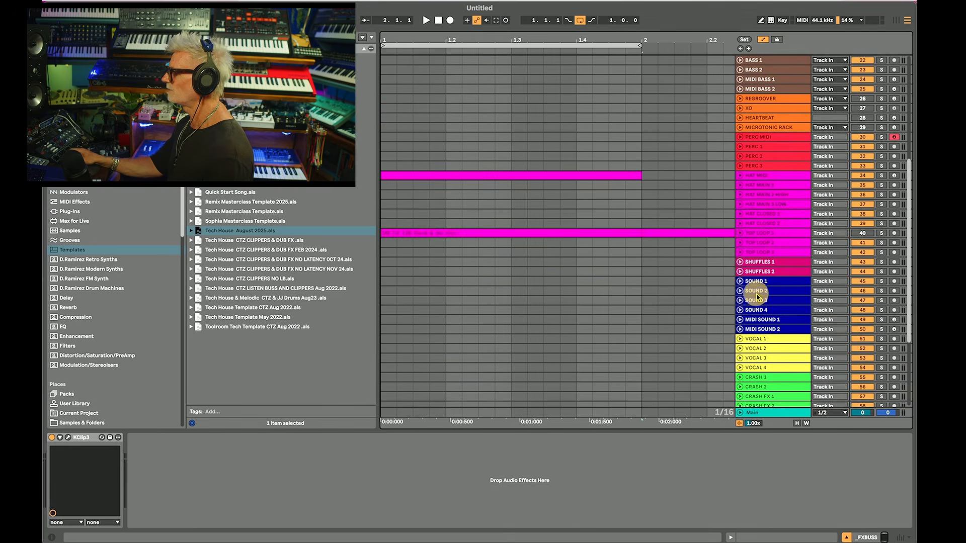
{"action": "left_click", "coordinate": [754, 281]}
{"action": "left_click", "coordinate": [767, 330], "text": "shift"}
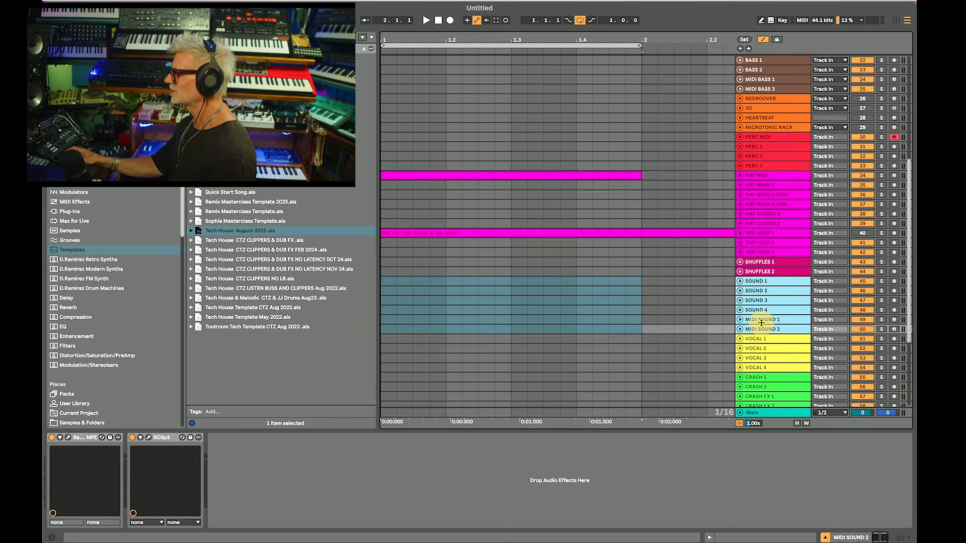
Step: Select the SYNTHBUSS track and unfold it to check its output routing
{"action": "scroll", "coordinate": [764, 325], "scroll_direction": "up", "scroll_amount": 9}
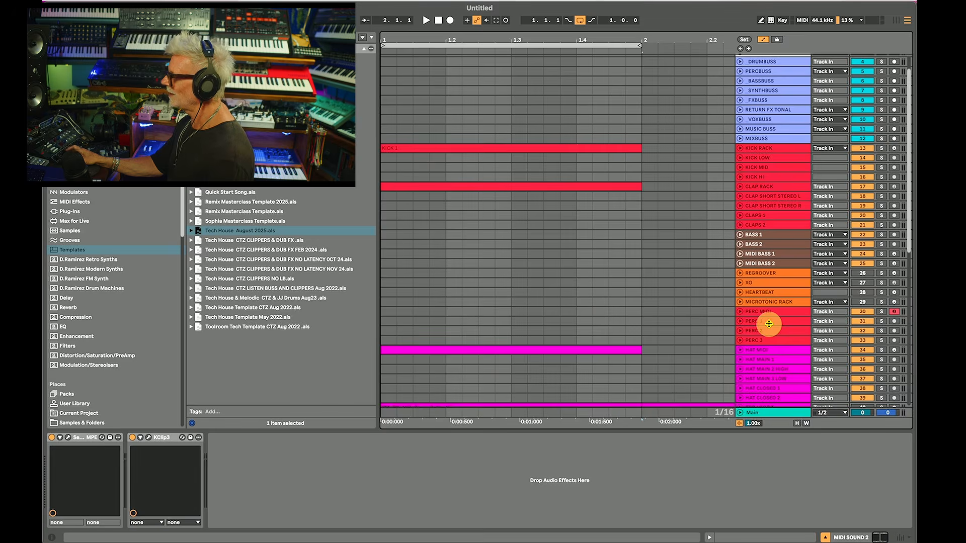
{"action": "left_click", "coordinate": [782, 94]}
{"action": "left_click", "coordinate": [740, 92]}
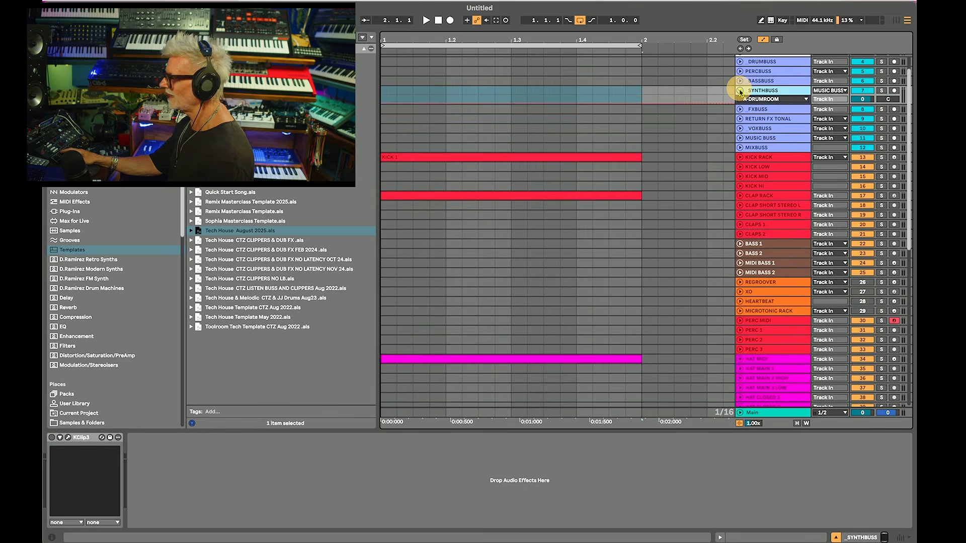
Step: Unfold the MUSIC BUSS track and increase its height to check its output routing
{"action": "left_click", "coordinate": [739, 138]}
{"action": "left_click", "coordinate": [760, 138]}
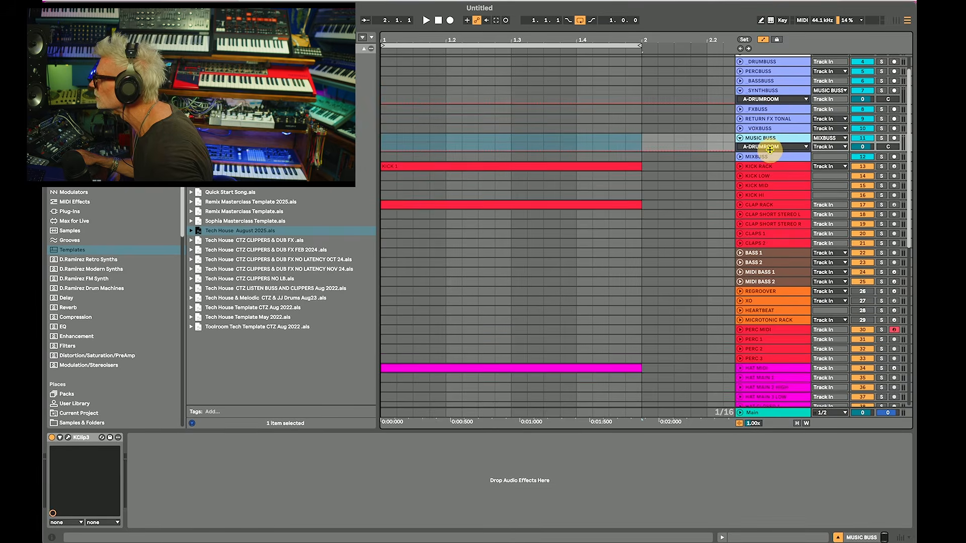
{"action": "left_click_drag", "start_coordinate": [770, 151], "coordinate": [771, 167]}
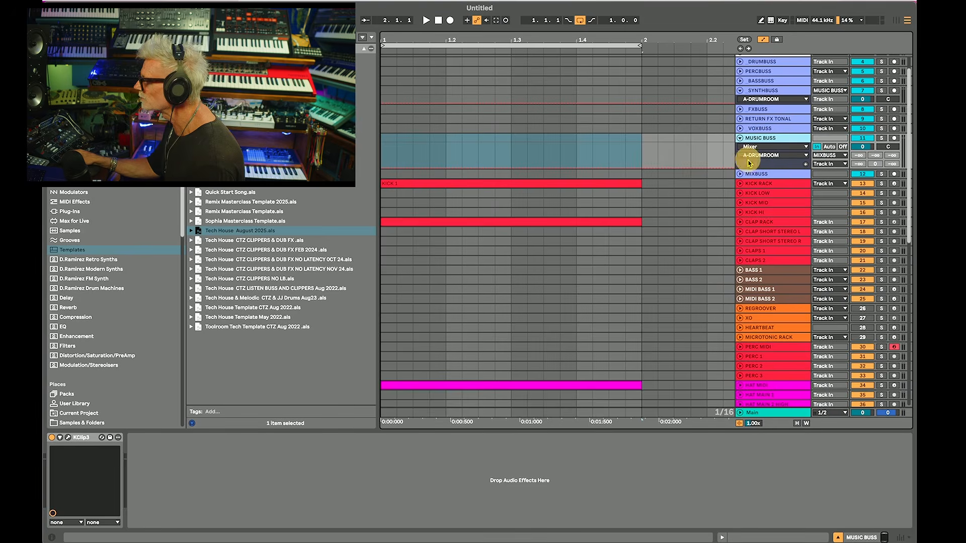
Step: Unfold the MIXBUSS track and select it to check its routing and plug-in chain
{"action": "left_click", "coordinate": [739, 173]}
{"action": "left_click", "coordinate": [756, 174]}
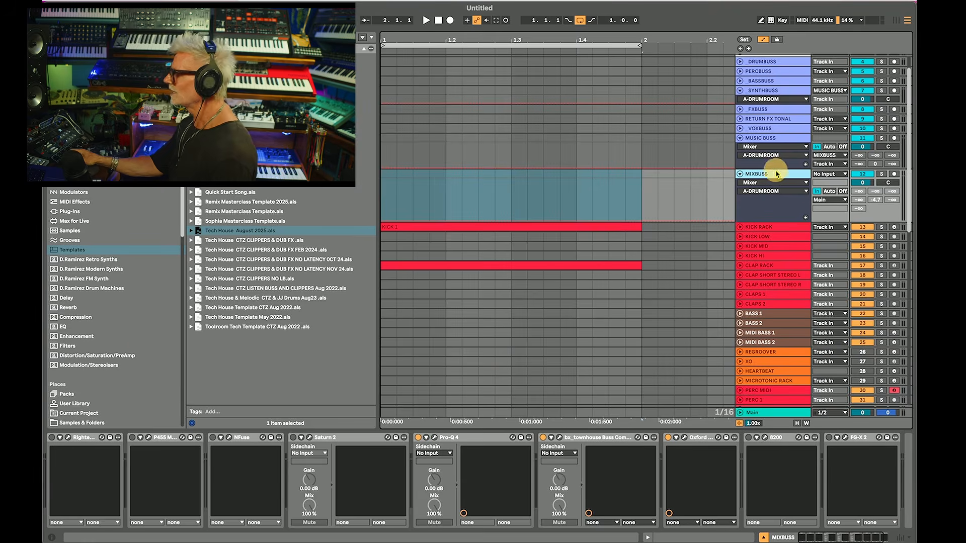
{"action": "scroll", "coordinate": [146, 358], "scroll_direction": "down", "scroll_amount": 10}
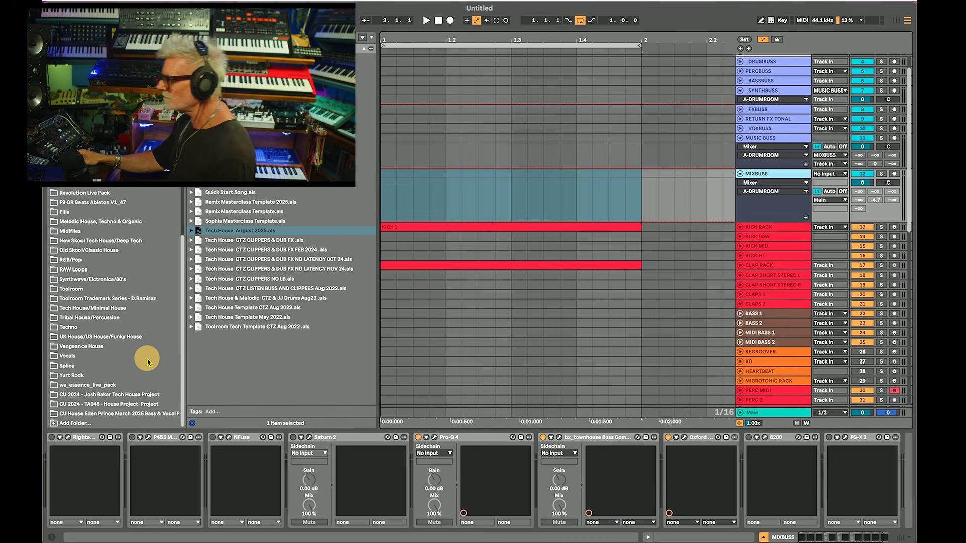
Step: Select the Pro-Q 4 device on the MIXBUSS track to check its latency, and reselect the track
{"action": "left_click", "coordinate": [478, 437]}
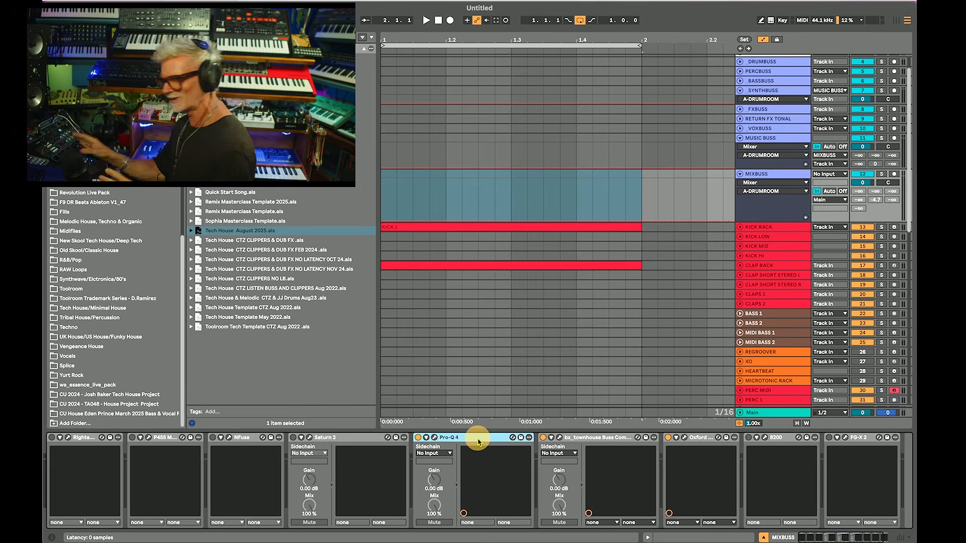
{"action": "left_click", "coordinate": [787, 175]}
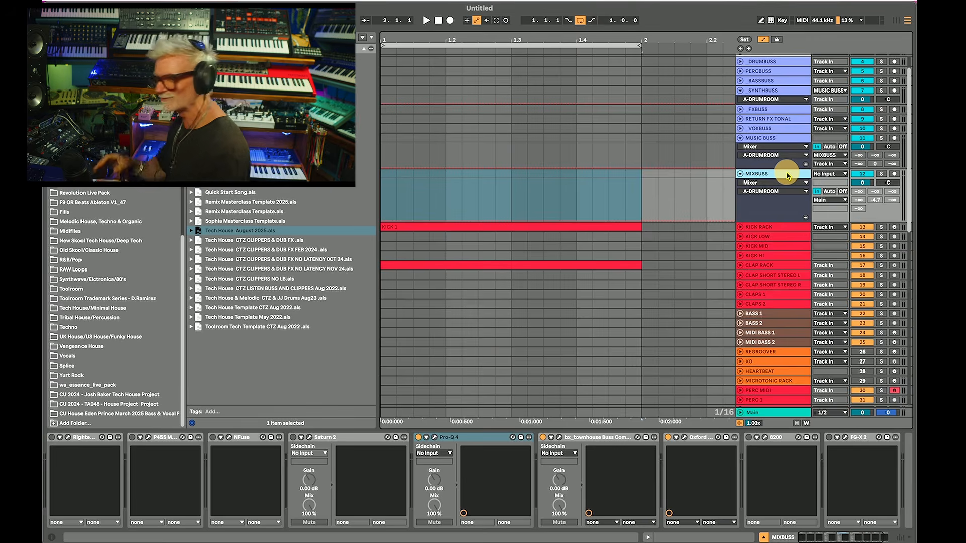
{"action": "scroll", "coordinate": [667, 356], "scroll_direction": "down", "scroll_amount": 1}
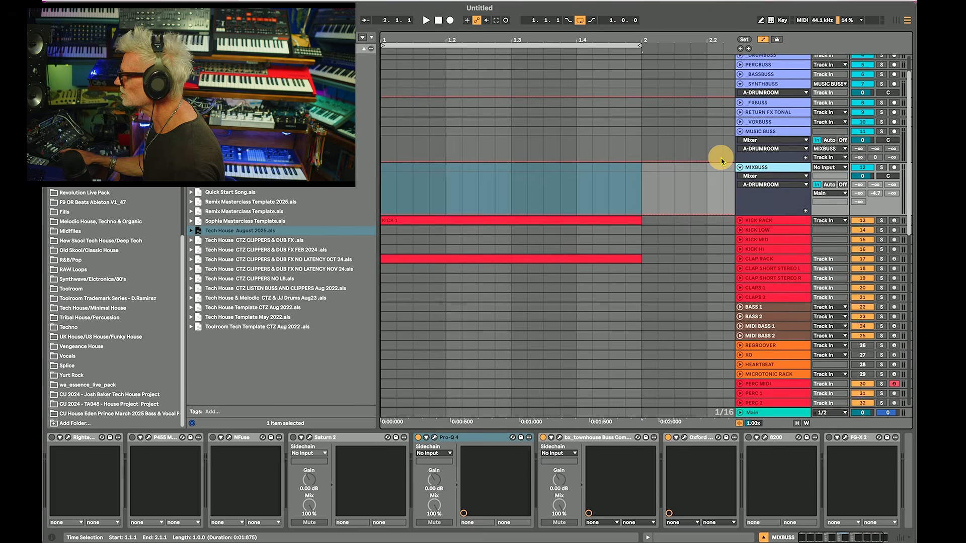
Step: Place Bass Loop - Brave 125bpm from the Toolroom Trademark Series folder at the start of BASS 1 and turn off that track's KClip3
{"action": "left_click", "coordinate": [739, 167]}
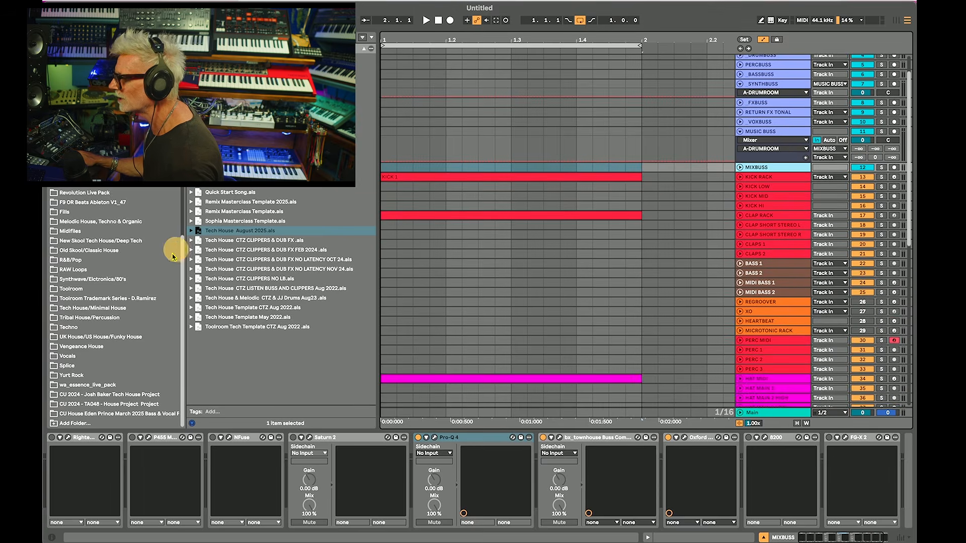
{"action": "left_click", "coordinate": [87, 319]}
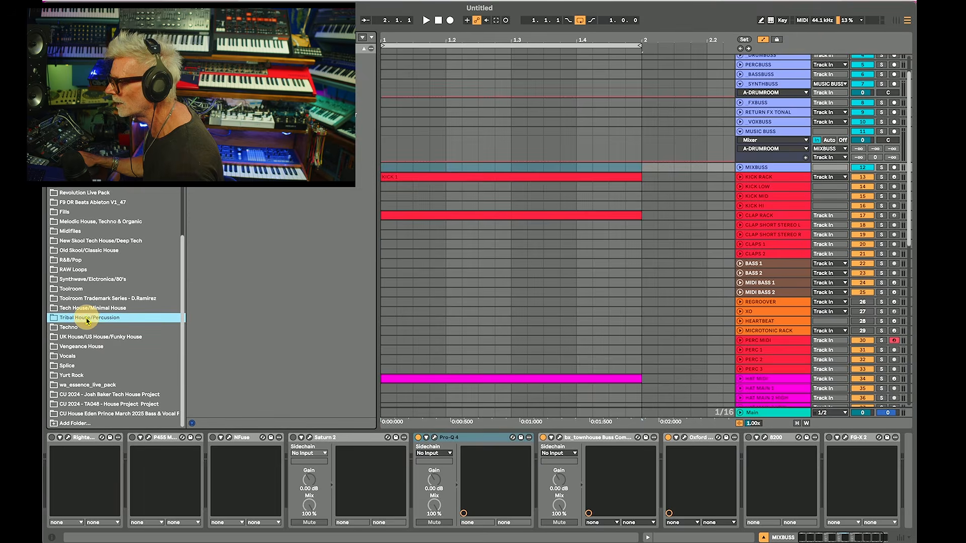
{"action": "left_click", "coordinate": [79, 299]}
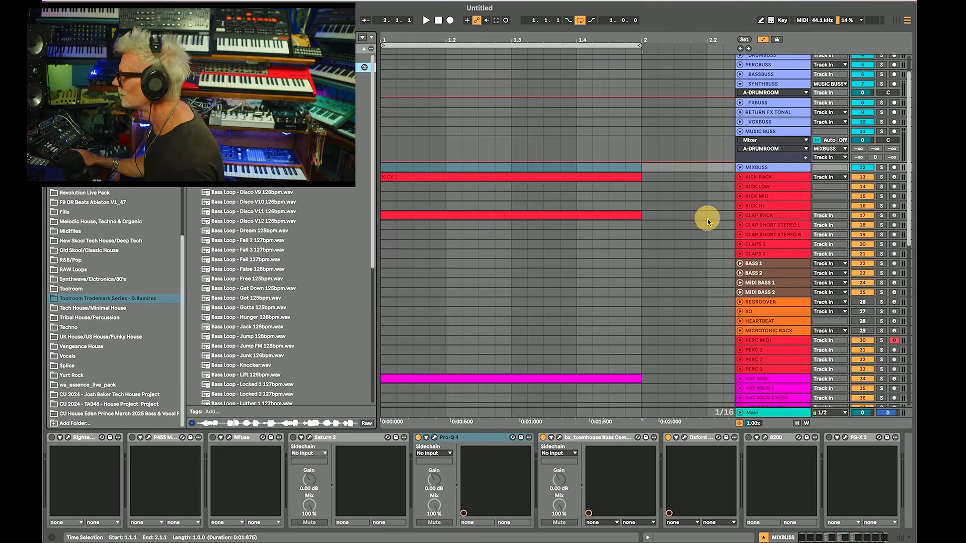
{"action": "left_click_drag", "start_coordinate": [553, 168], "coordinate": [385, 261]}
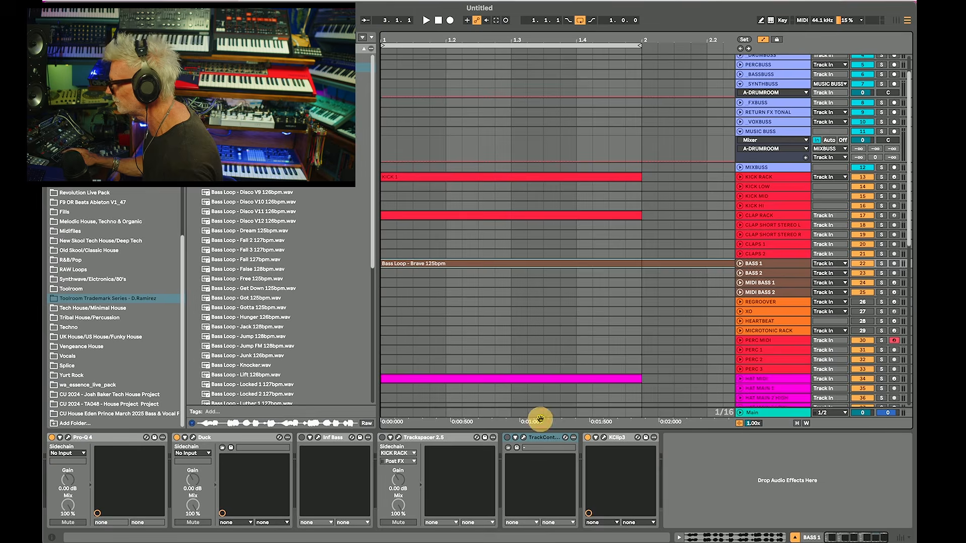
{"action": "left_click", "coordinate": [587, 438]}
Step: Preview the Toolroom top loops and place Top Loop - Brave Stripped 125bpm at the start of the TOP LOOP 2 track
{"action": "left_click", "coordinate": [192, 58]}
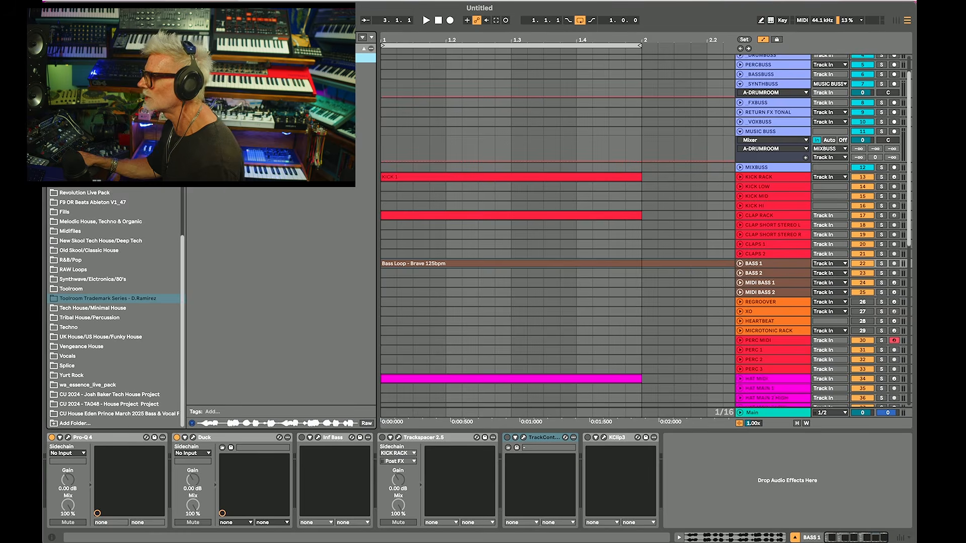
{"action": "left_click", "coordinate": [254, 164]}
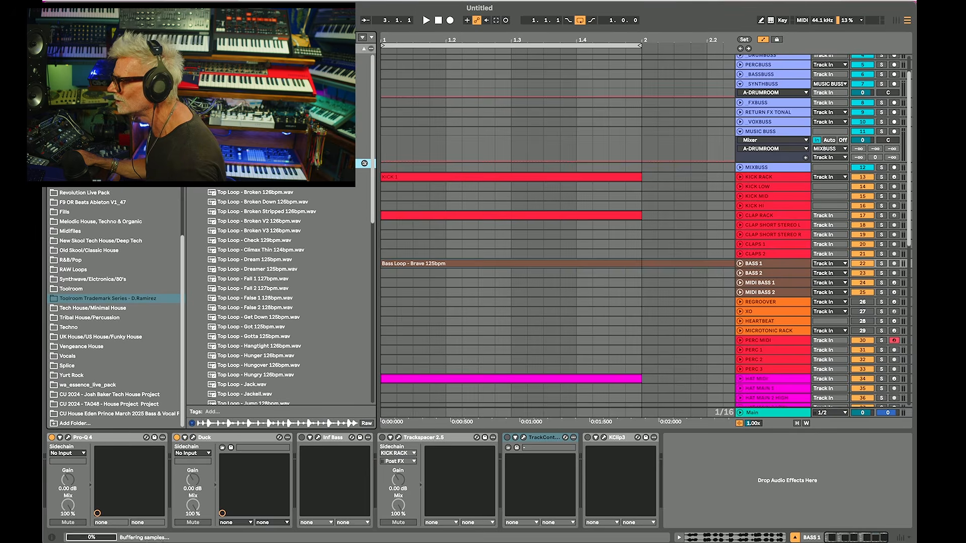
{"action": "left_click", "coordinate": [254, 174]}
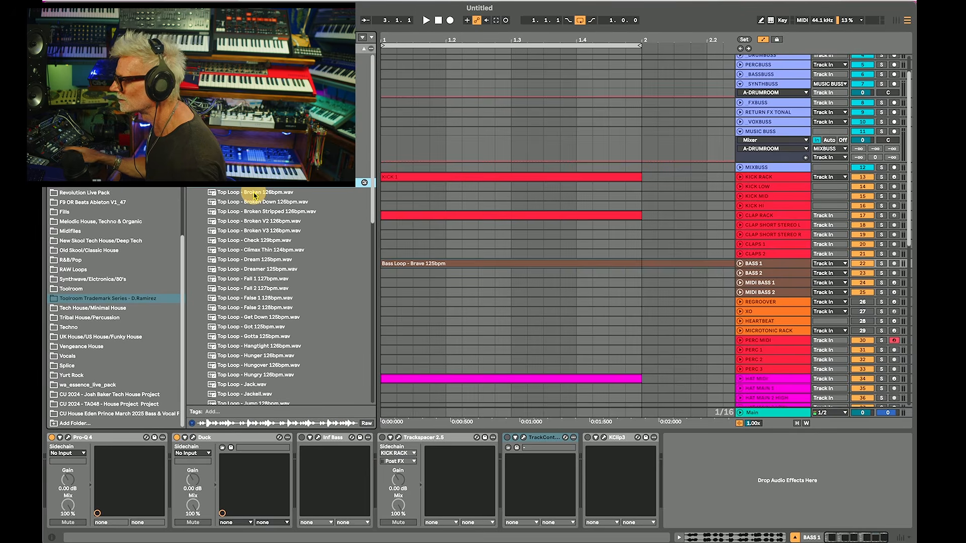
{"action": "mouse_move", "coordinate": [252, 189]}
{"action": "left_mouse_down"}
{"action": "mouse_move", "coordinate": [575, 328]}
{"action": "mouse_move", "coordinate": [487, 377]}
{"action": "mouse_move", "coordinate": [409, 401]}
{"action": "mouse_move", "coordinate": [384, 330]}
{"action": "left_mouse_up"}
Step: Play the loops together and set the TOP LOOP 2 track volume to -9.8 dB
{"action": "key", "text": "space"}
{"action": "left_click", "coordinate": [739, 331]}
{"action": "left_click_drag", "start_coordinate": [866, 336], "coordinate": [864, 341]}
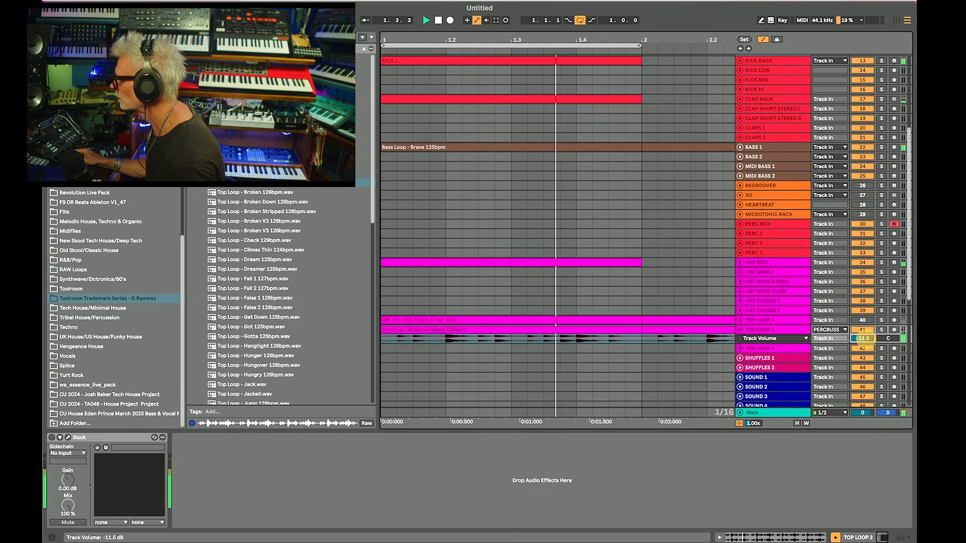
{"action": "left_click", "coordinate": [739, 147]}
{"action": "left_click_drag", "start_coordinate": [862, 374], "coordinate": [862, 369]}
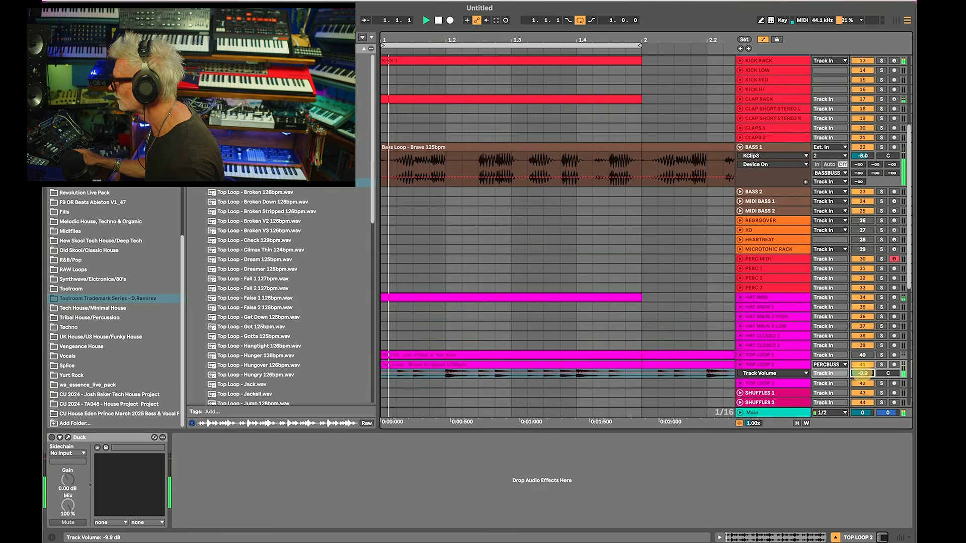
{"action": "key", "text": "space"}
{"action": "left_click", "coordinate": [740, 147]}
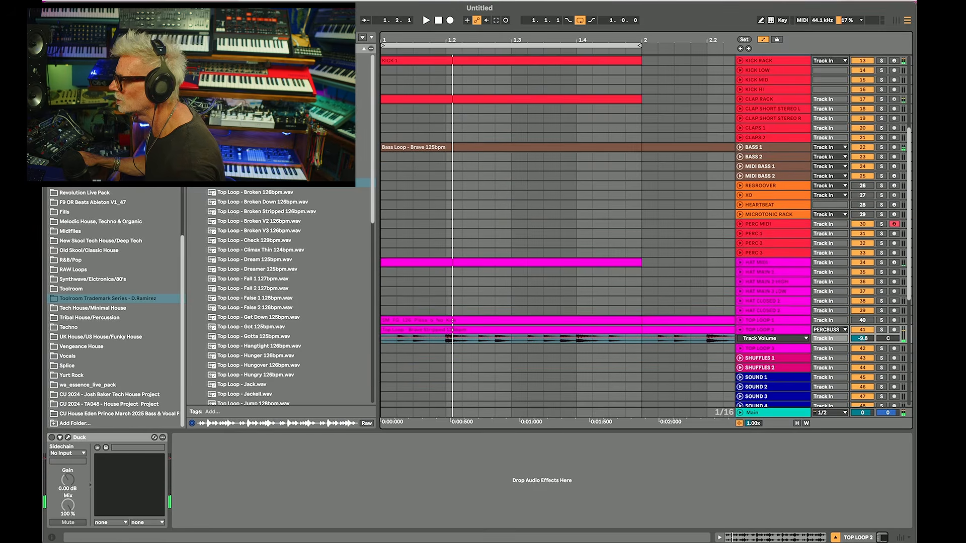
Step: Audition the Toolroom synth loops and place Synth Loop - Cheeky 126bpm at the start of the SOUND 1 track
{"action": "left_click", "coordinate": [199, 154]}
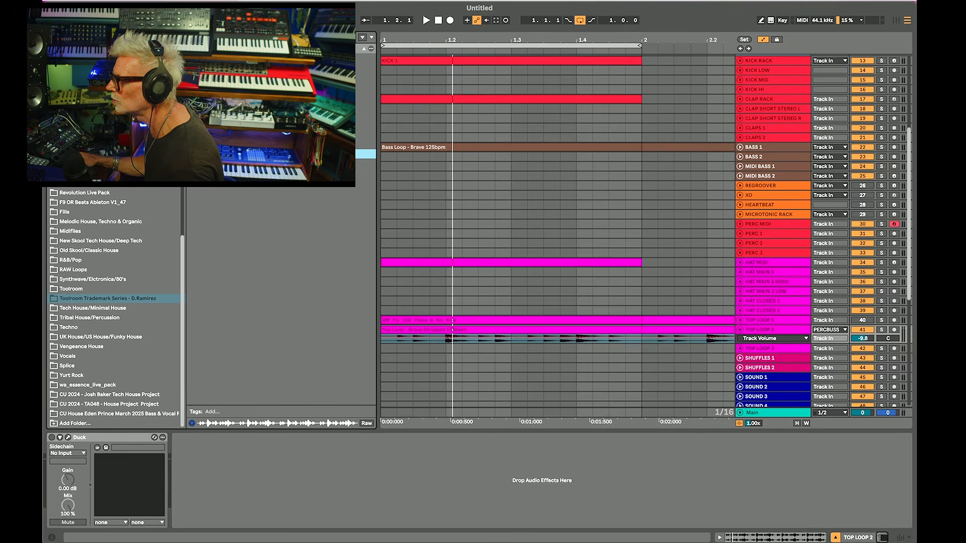
{"action": "left_click", "coordinate": [195, 87]}
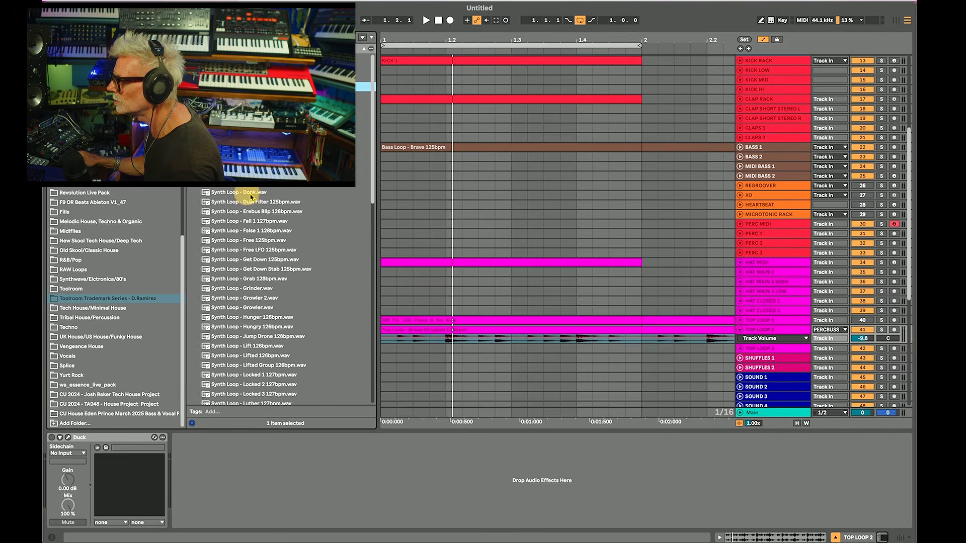
{"action": "key", "text": "Down"}
{"action": "key", "text": "Down"}
{"action": "key", "text": "Down"}
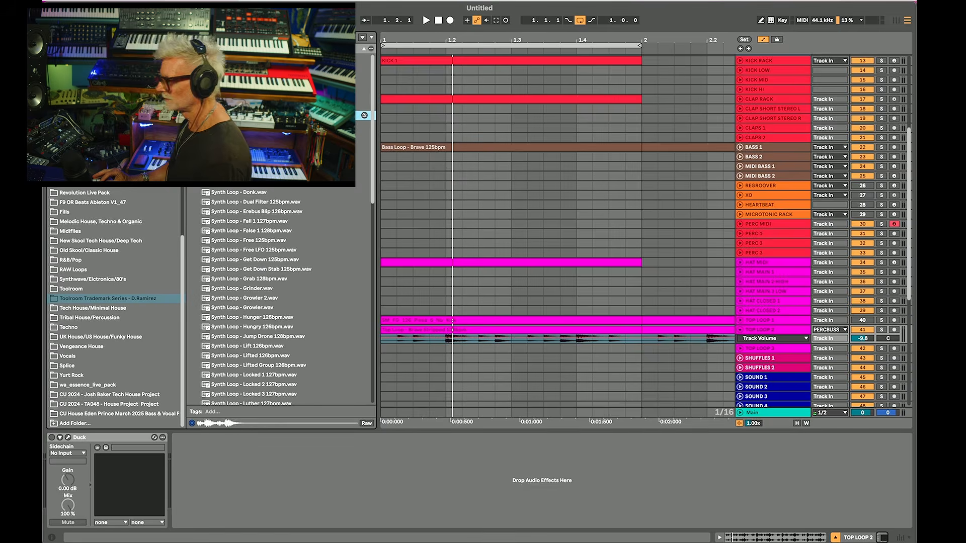
{"action": "key", "text": "Down"}
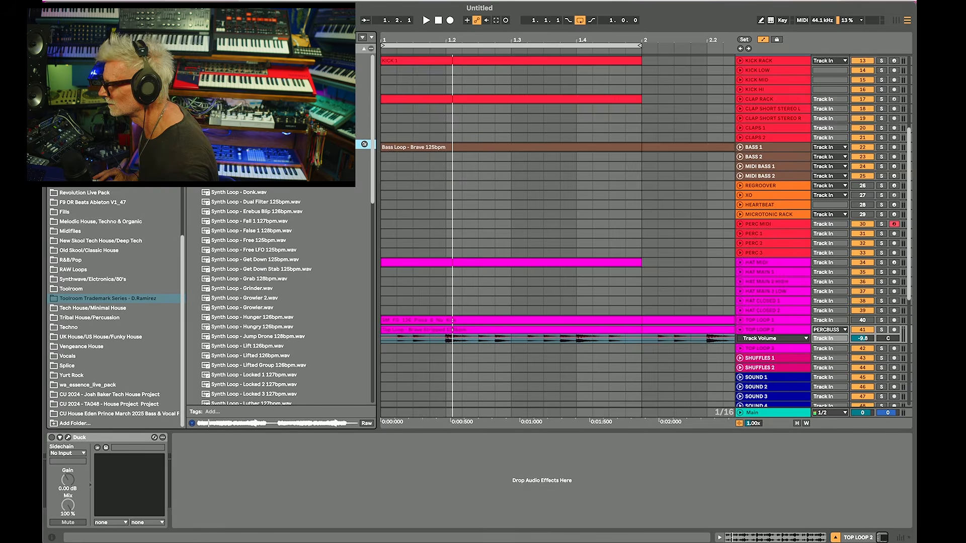
{"action": "left_click_drag", "start_coordinate": [241, 135], "coordinate": [381, 373]}
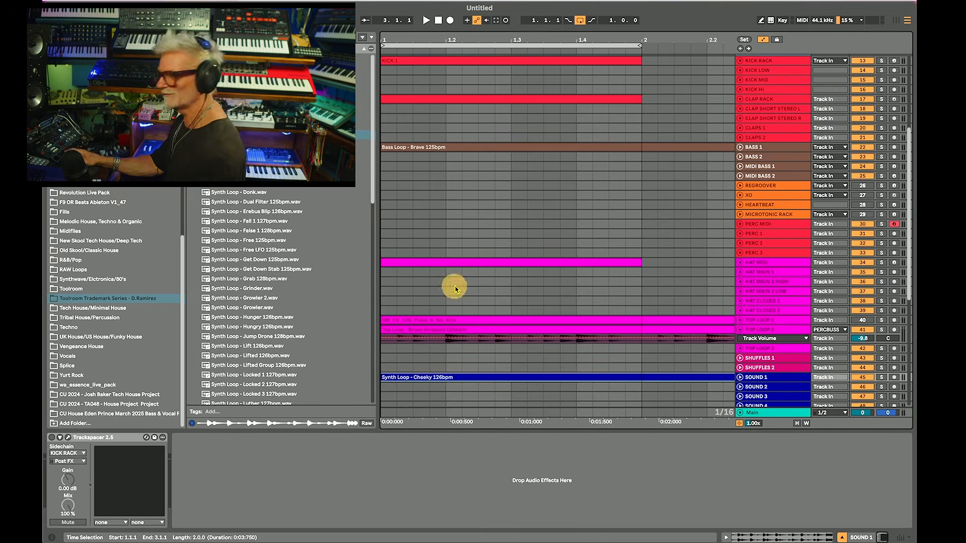
Step: Play the arrangement and set the SOUND 1 track volume to -14.3 dB
{"action": "scroll", "coordinate": [553, 334], "scroll_direction": "down", "scroll_amount": 5}
{"action": "key", "text": "space"}
{"action": "left_click", "coordinate": [739, 224]}
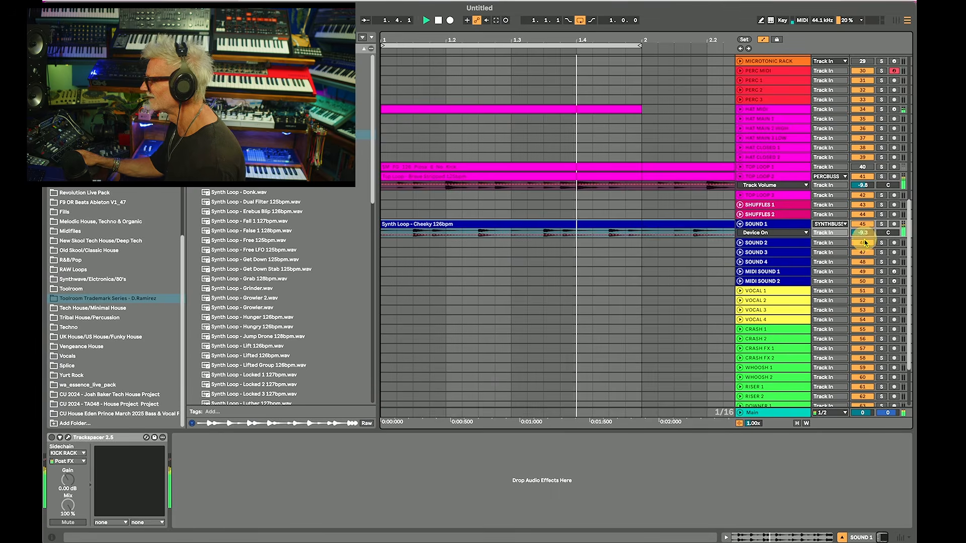
{"action": "left_click_drag", "start_coordinate": [863, 233], "coordinate": [863, 235]}
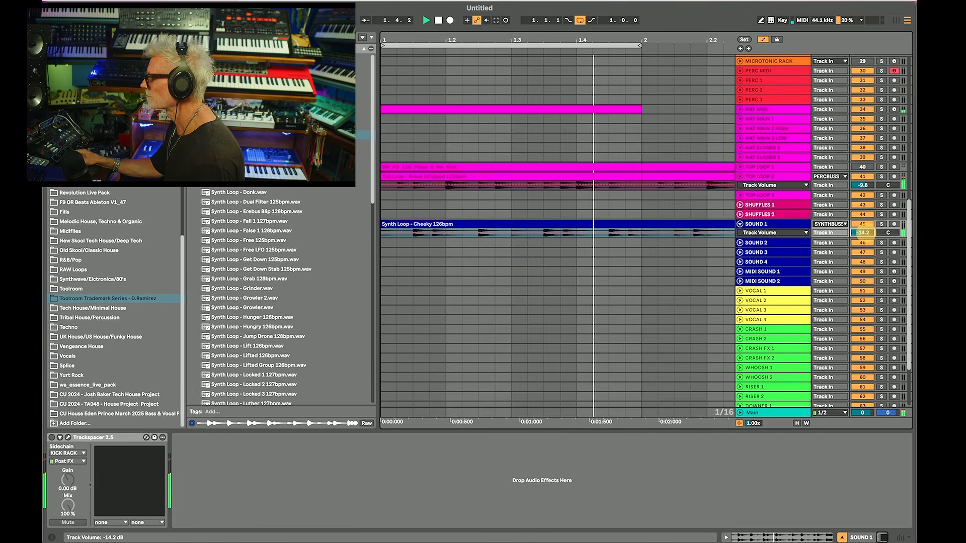
{"action": "key", "text": "space"}
{"action": "left_click", "coordinate": [740, 217]}
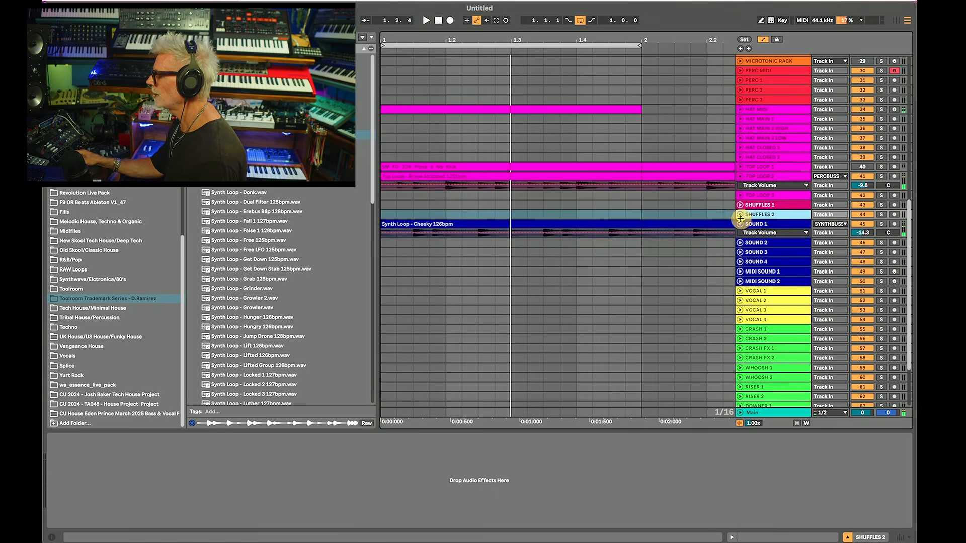
{"action": "left_click", "coordinate": [738, 178]}
Step: Show the bus channels in the Session mixer and play the loop while briefly deactivating MIXBUSS to check the signal path
{"action": "key", "text": "Tab"}
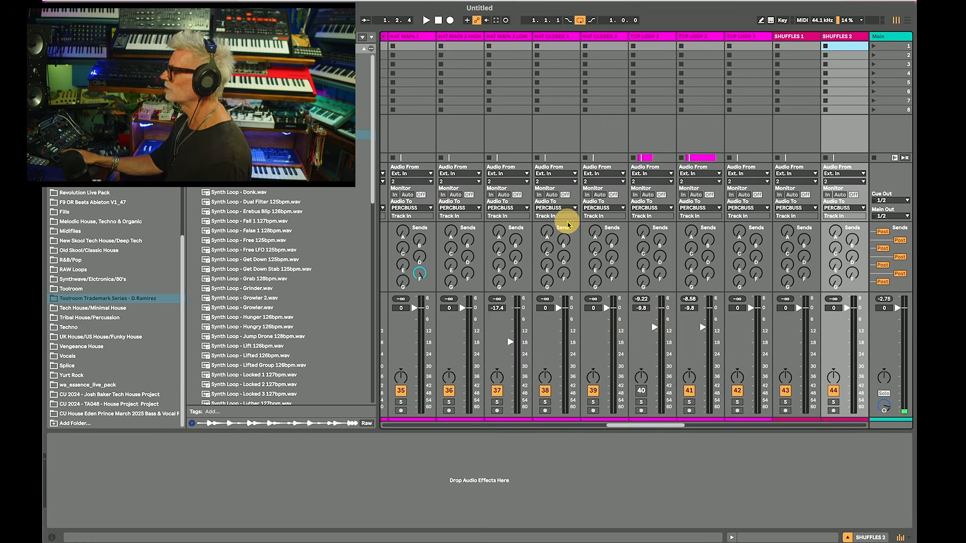
{"action": "scroll", "coordinate": [554, 245], "scroll_direction": "left", "scroll_amount": 8}
{"action": "scroll", "coordinate": [553, 248], "scroll_direction": "left", "scroll_amount": 10}
{"action": "scroll", "coordinate": [550, 246], "scroll_direction": "left", "scroll_amount": 15}
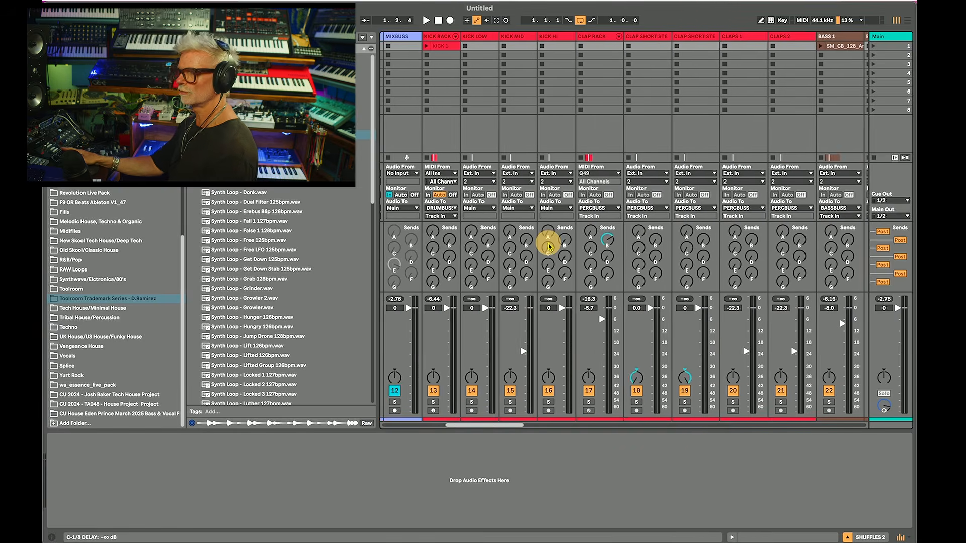
{"action": "scroll", "coordinate": [555, 341], "scroll_direction": "right", "scroll_amount": 4}
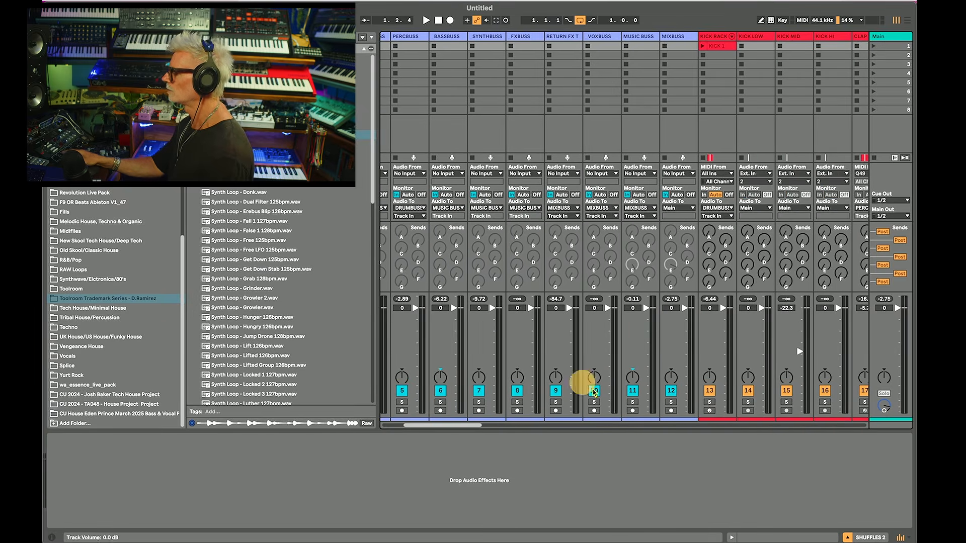
{"action": "key", "text": "space"}
{"action": "left_click", "coordinate": [671, 393]}
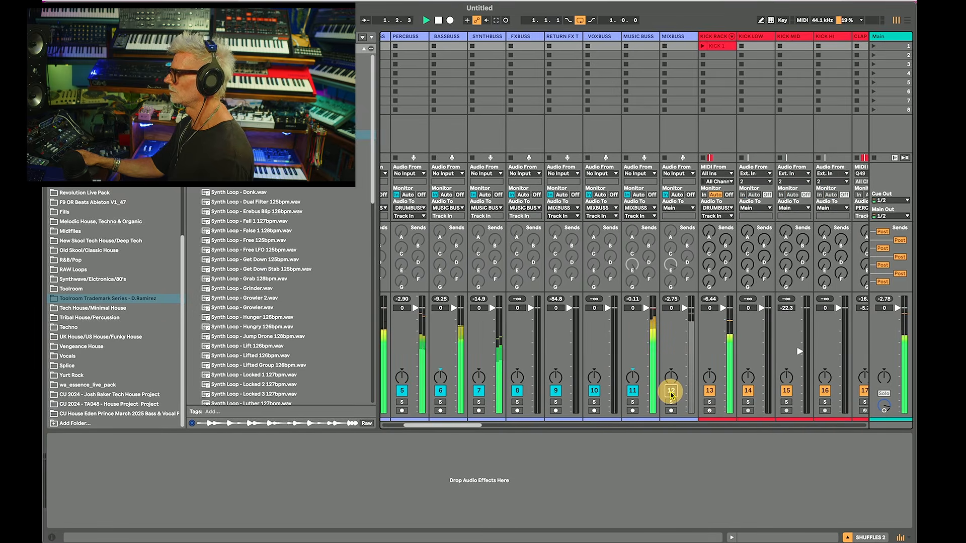
{"action": "left_click", "coordinate": [671, 393]}
Step: Open the Oxford Inflator on MIXBUSS, set its input to 4.95 dB and enable Band Split while playing the loop
{"action": "left_click", "coordinate": [672, 36]}
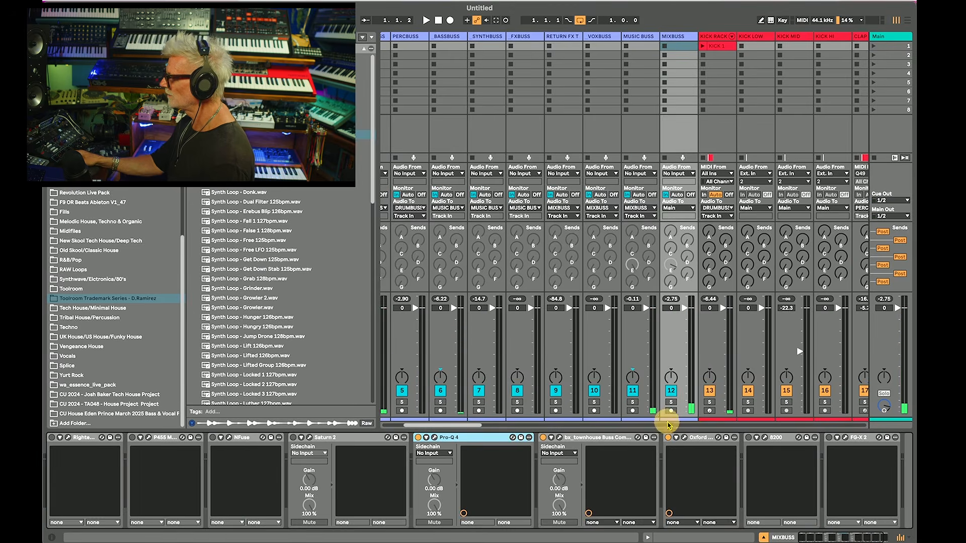
{"action": "left_click", "coordinate": [687, 440]}
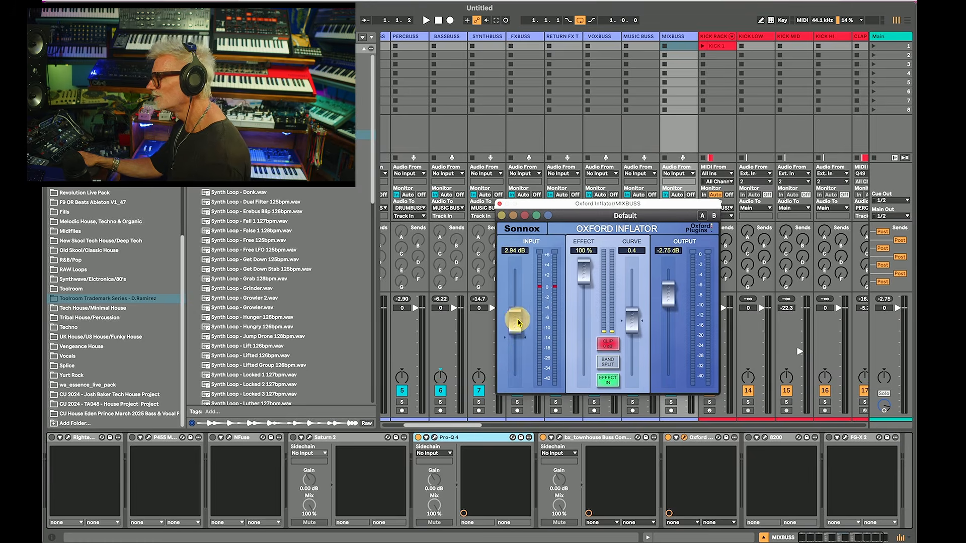
{"action": "key", "text": "space"}
{"action": "left_click_drag", "start_coordinate": [514, 329], "coordinate": [513, 317]}
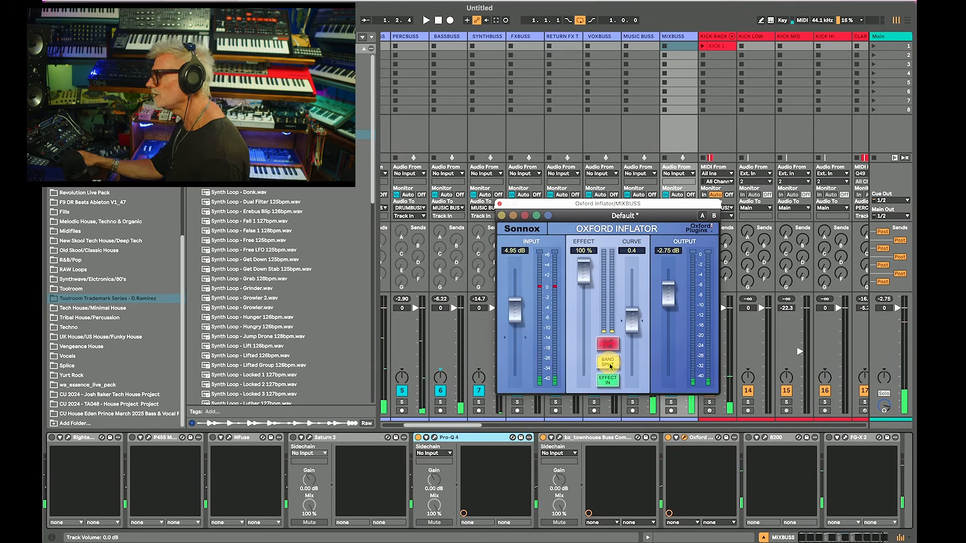
{"action": "key", "text": "space"}
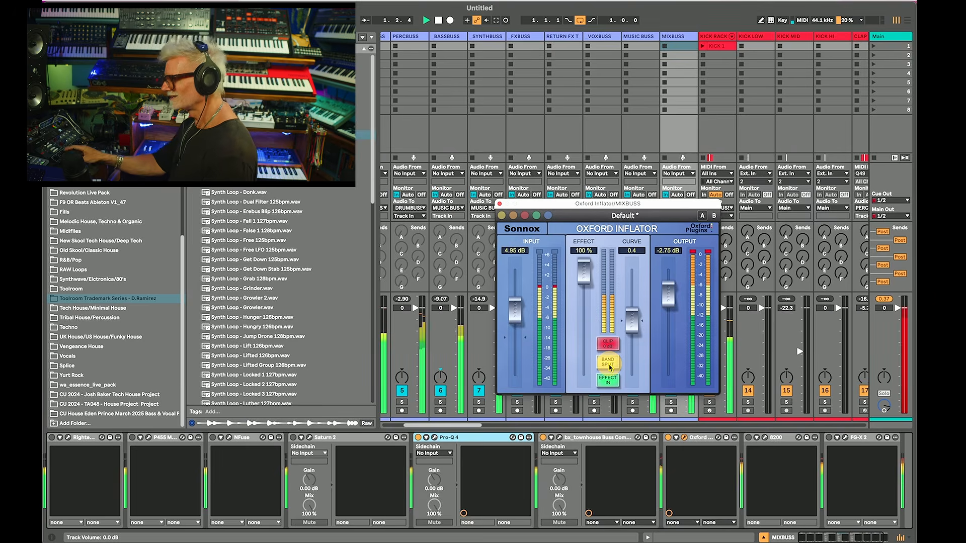
{"action": "key", "text": "space"}
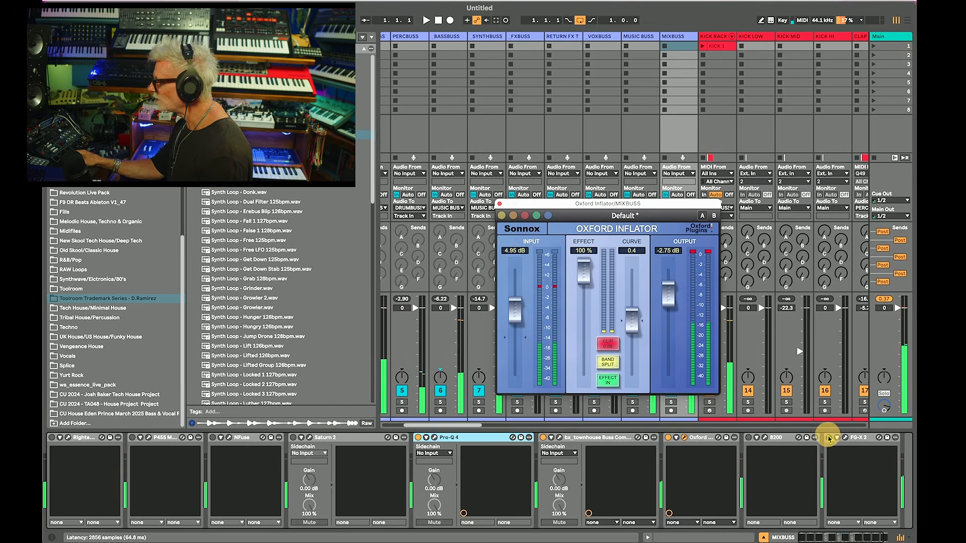
Step: Turn on and open FG-X 2 on MIXBUSS, and set its FG Level gain to 1.65 while playing the loop
{"action": "left_click", "coordinate": [829, 437]}
{"action": "left_click", "coordinate": [845, 437]}
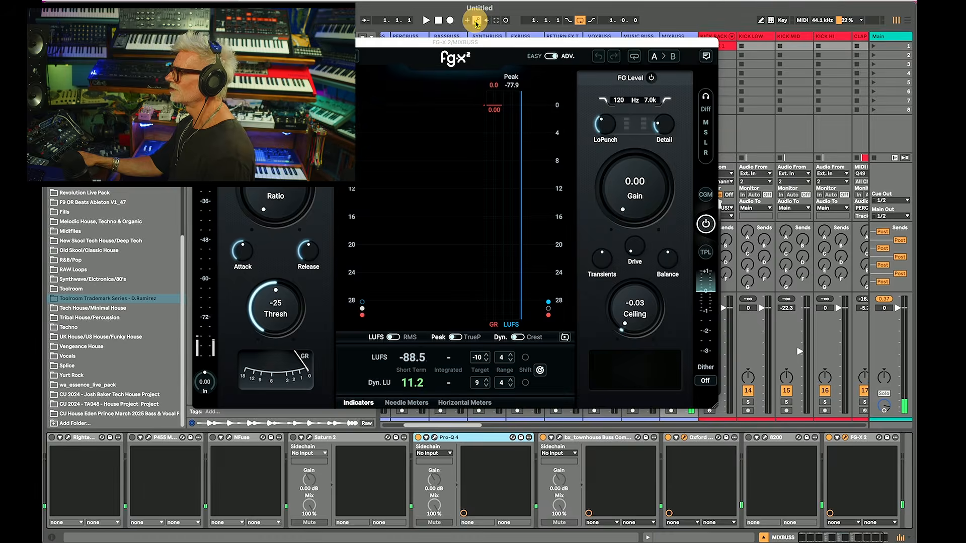
{"action": "left_click_drag", "start_coordinate": [485, 43], "coordinate": [566, 79]}
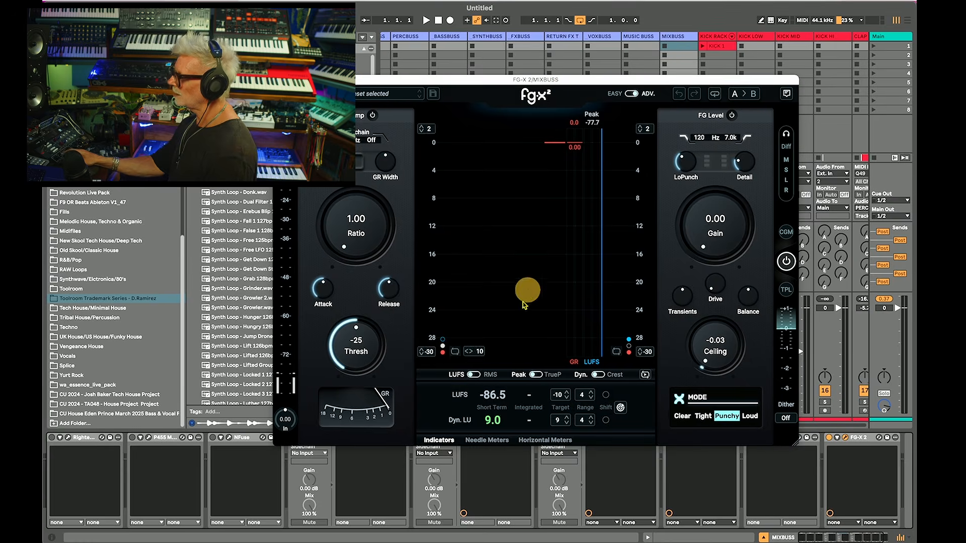
{"action": "key", "text": "space"}
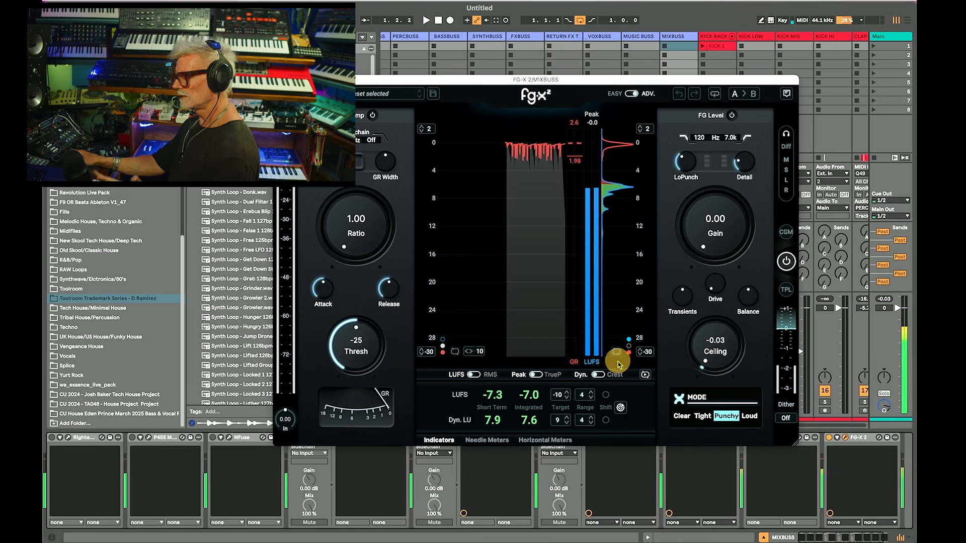
{"action": "left_click_drag", "start_coordinate": [714, 250], "coordinate": [709, 229]}
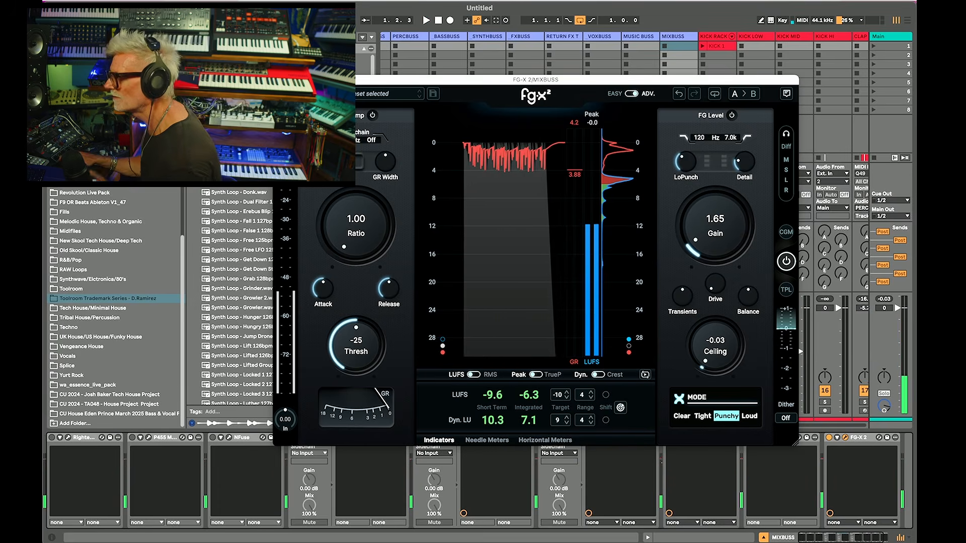
Step: Show the Oxford Inflator again and open the bx_townhouse Buss Compressor on MIXBUSS to check its compression during playback
{"action": "left_click", "coordinate": [684, 437]}
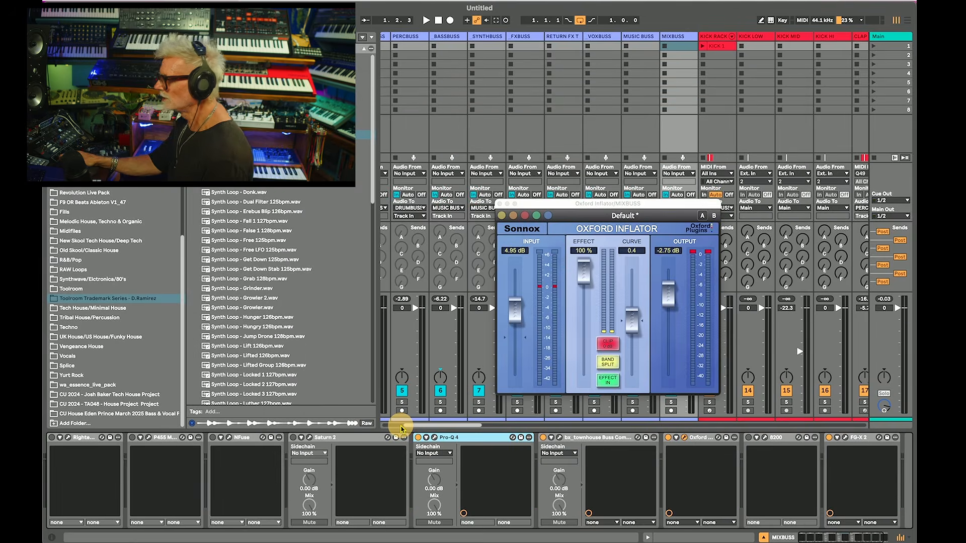
{"action": "left_click", "coordinate": [559, 438]}
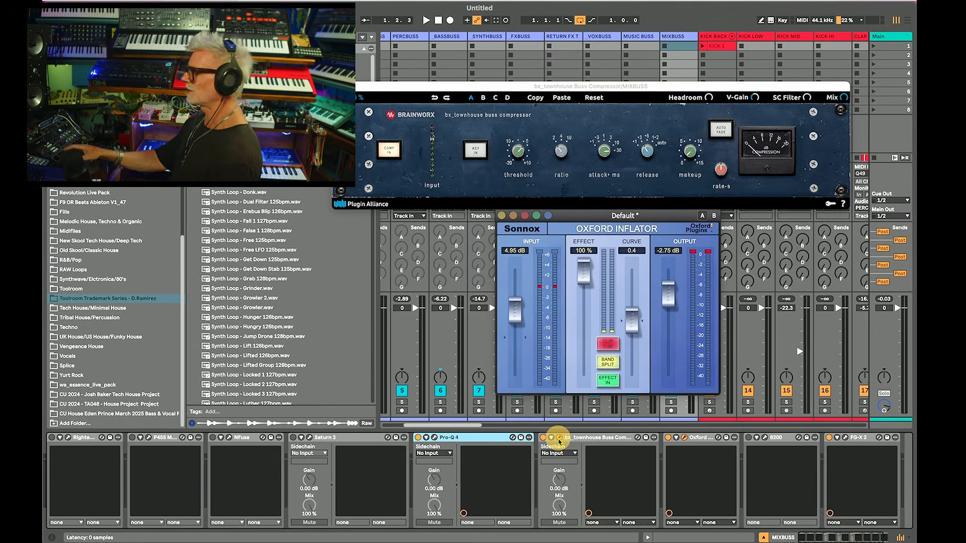
{"action": "left_click_drag", "start_coordinate": [629, 87], "coordinate": [684, 216]}
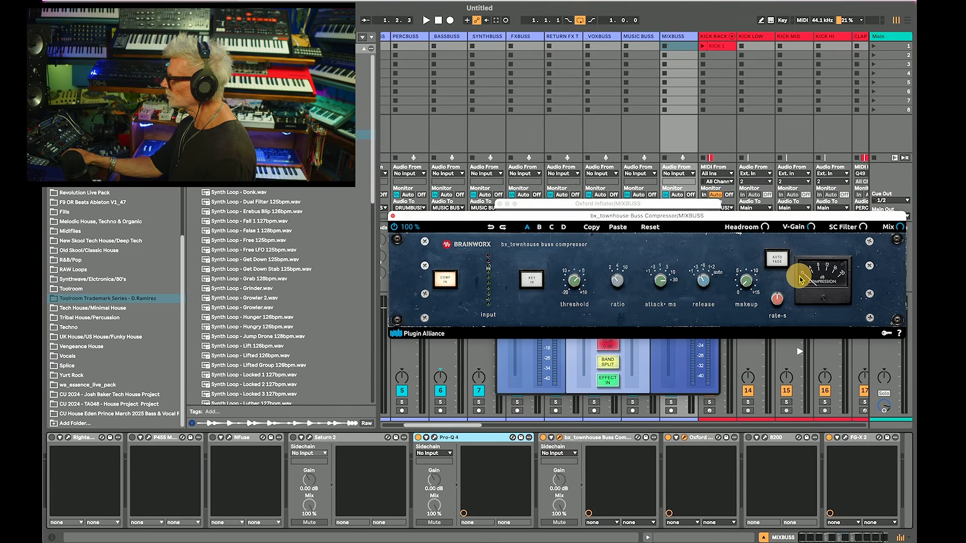
{"action": "key", "text": "space"}
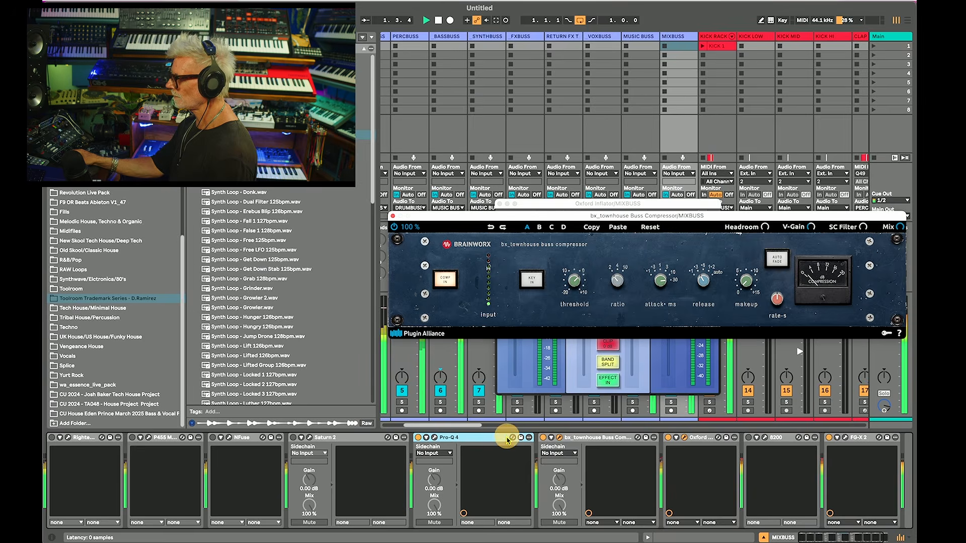
Step: Compare the mix with and without the bx_townhouse Buss Compressor, and close the compressor and Oxford Inflator windows
{"action": "left_click", "coordinate": [542, 437]}
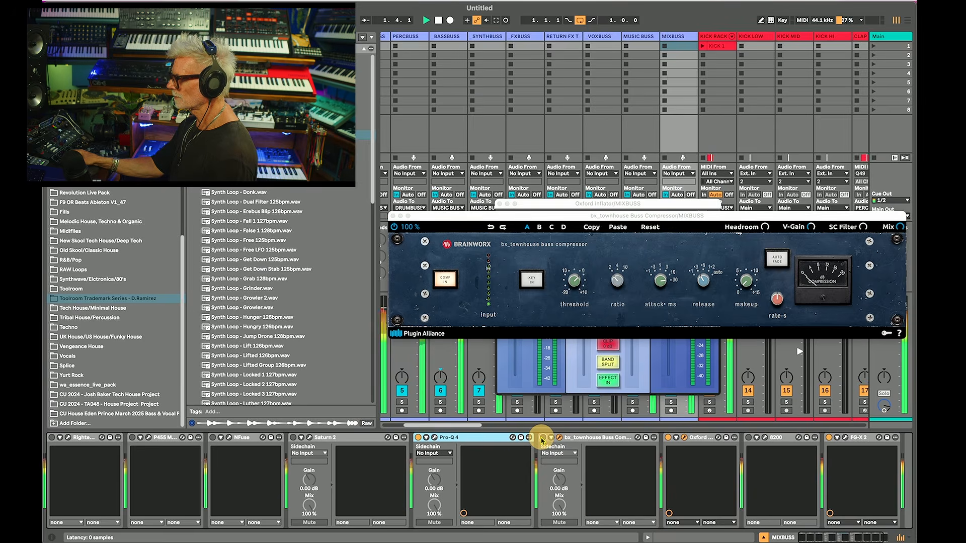
{"action": "left_click", "coordinate": [542, 438]}
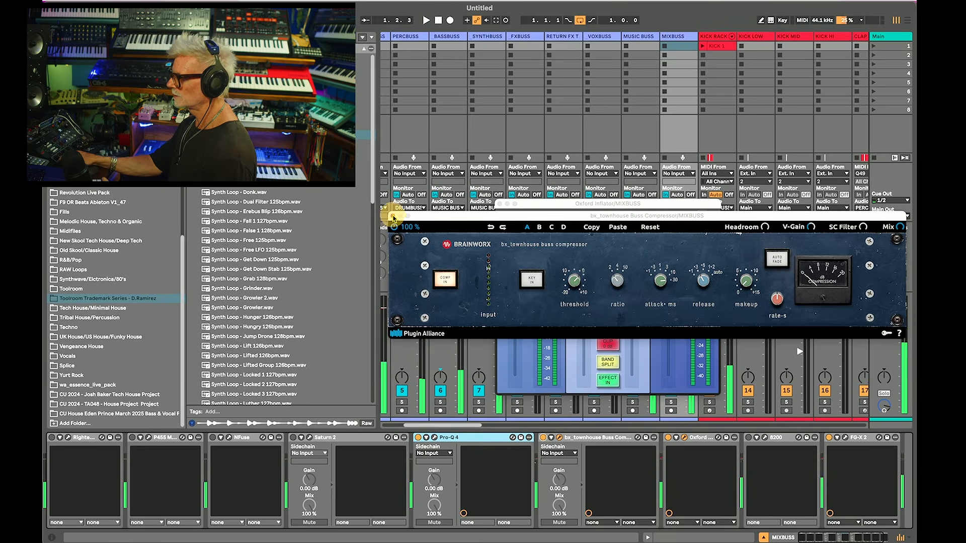
{"action": "left_click", "coordinate": [393, 218]}
{"action": "left_click", "coordinate": [499, 204]}
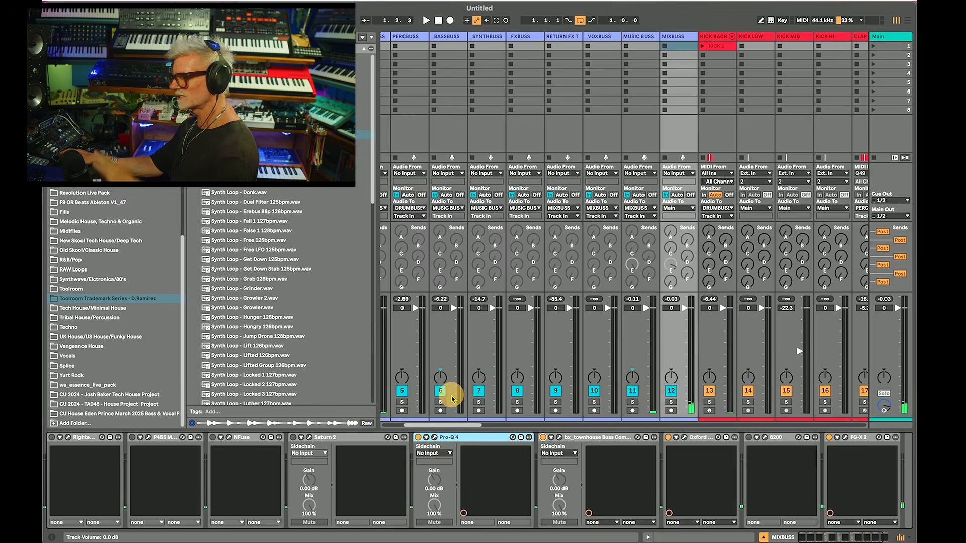
Step: Activate and open Saturn 2 on MIXBUSS, and solo its low band while playing the loop
{"action": "left_click", "coordinate": [309, 437]}
{"action": "left_click_drag", "start_coordinate": [492, 47], "coordinate": [689, 113]}
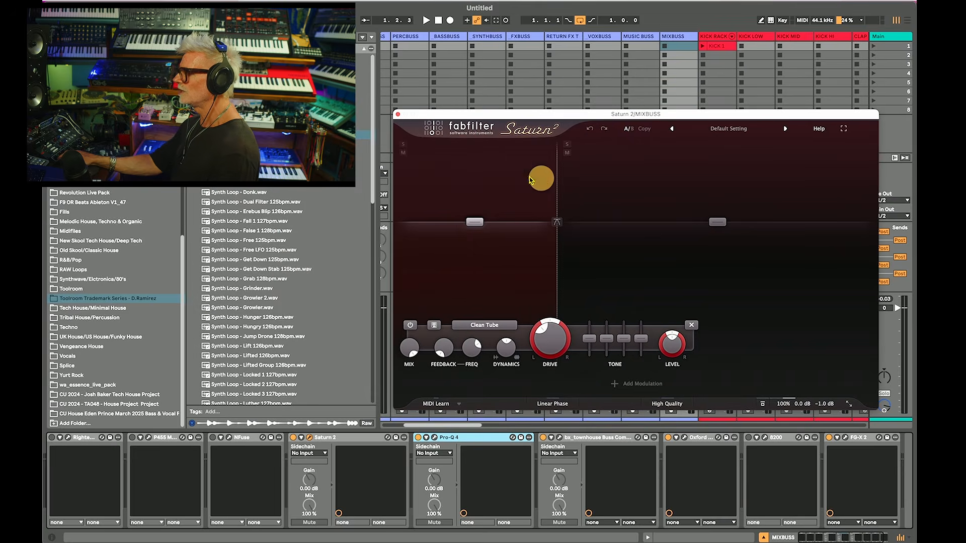
{"action": "left_click", "coordinate": [403, 144]}
{"action": "key", "text": "space"}
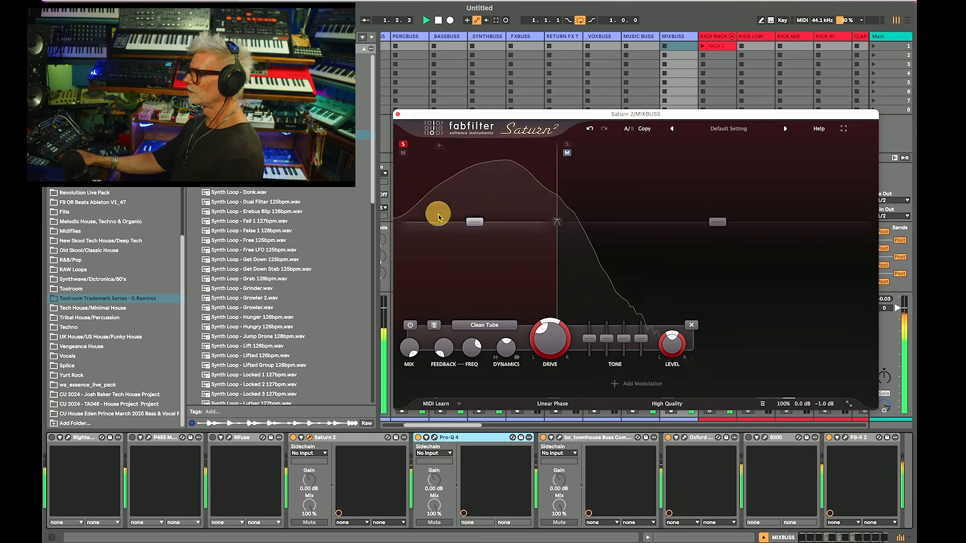
Step: Change Saturn 2's low band to the Warm Tube style and set its Drive to about 59.3% during playback
{"action": "left_click_drag", "start_coordinate": [551, 329], "coordinate": [544, 410]}
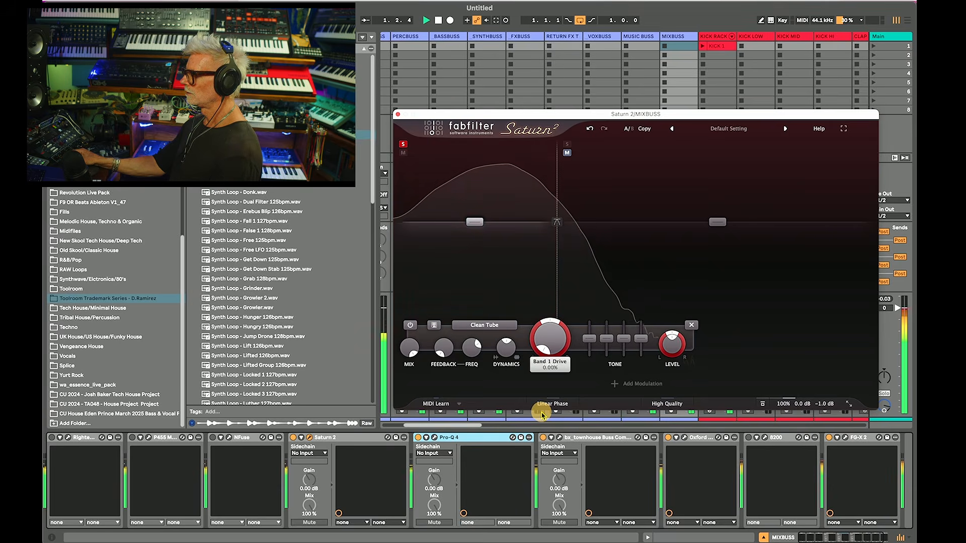
{"action": "left_click", "coordinate": [484, 327]}
{"action": "mouse_move", "coordinate": [476, 338]}
{"action": "left_click", "coordinate": [551, 360]}
{"action": "left_click_drag", "start_coordinate": [550, 347], "coordinate": [554, 289]}
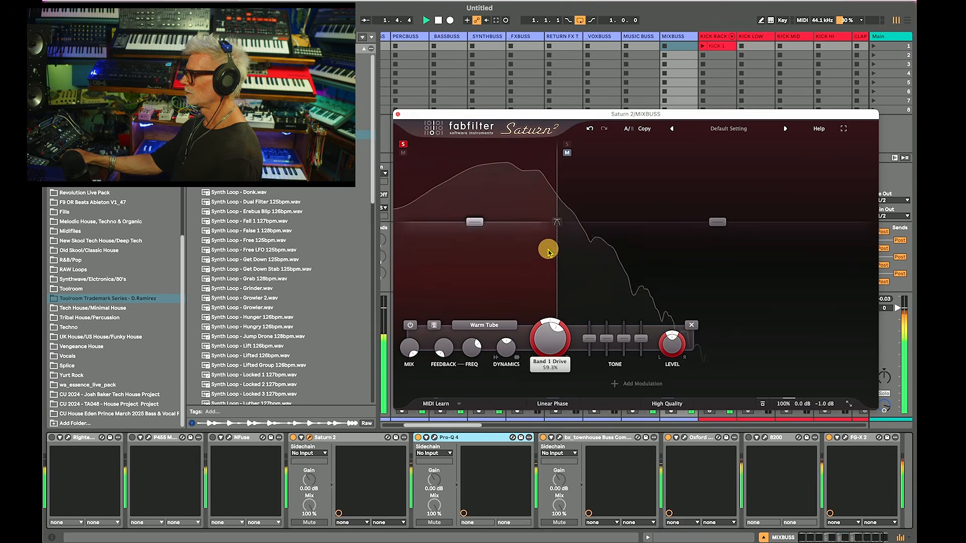
{"action": "key", "text": "space"}
Step: Select Saturn 2's high band, unsolo the low band, and bypass and re-enable the plug-in during playback to compare
{"action": "left_click", "coordinate": [646, 179]}
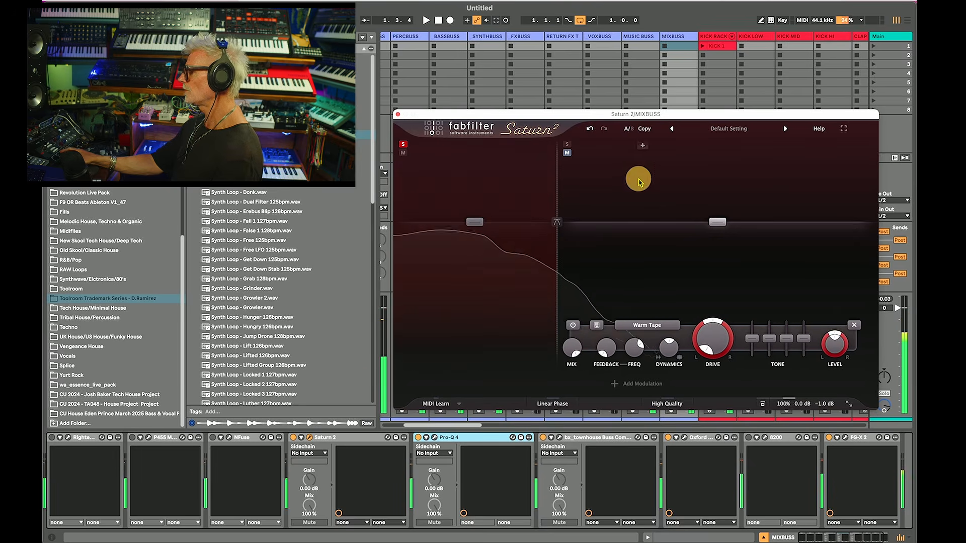
{"action": "left_click", "coordinate": [403, 145]}
{"action": "key", "text": "space"}
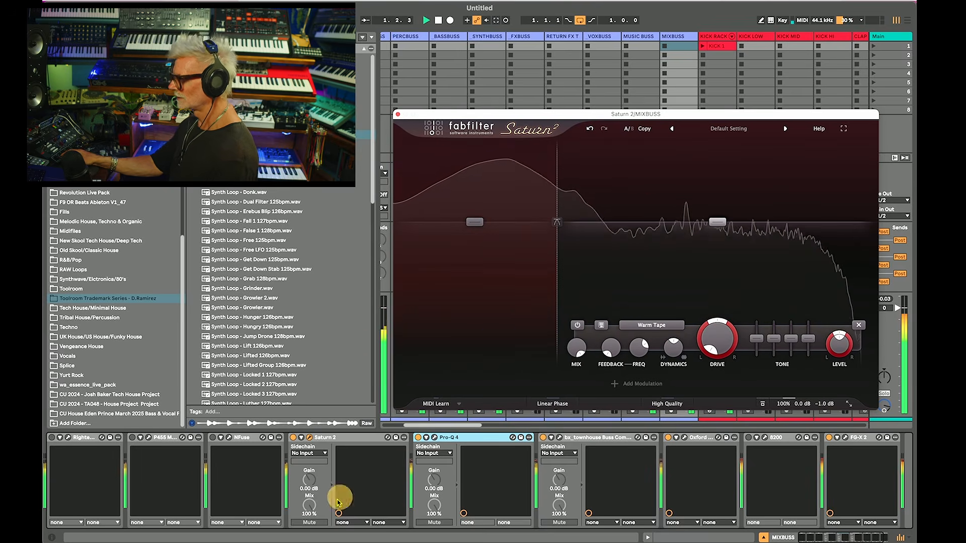
{"action": "left_click", "coordinate": [293, 438]}
{"action": "left_click", "coordinate": [293, 438]}
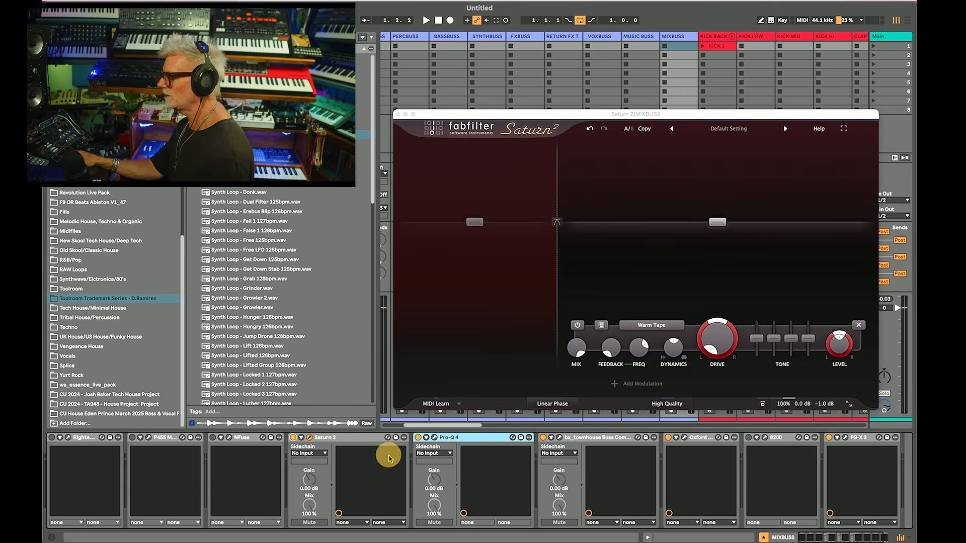
Step: Open Pro-Q 4 on MIXBUSS, switch its processing mode to Linear Phase, and close the Pro-Q 4 and Saturn 2 windows
{"action": "left_click", "coordinate": [435, 439]}
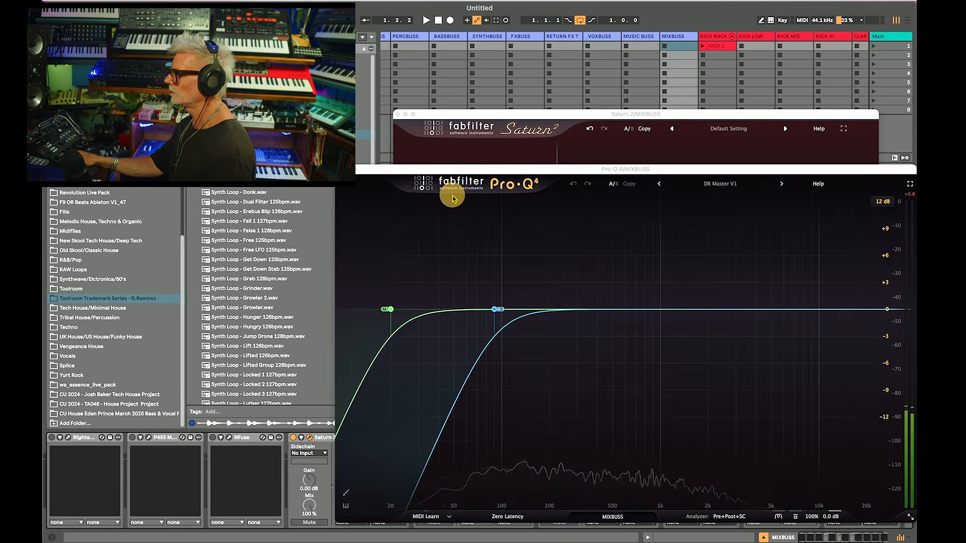
{"action": "left_click", "coordinate": [507, 519]}
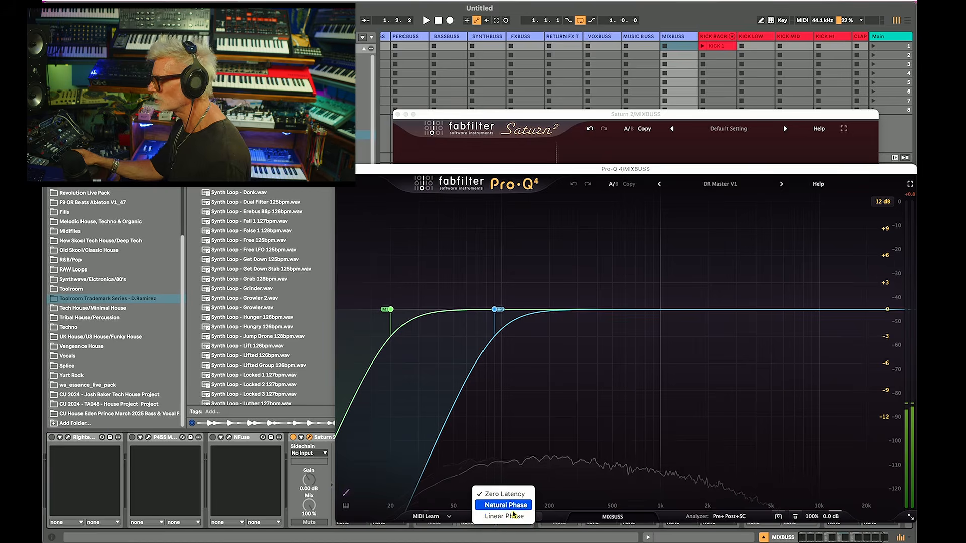
{"action": "left_click", "coordinate": [504, 516]}
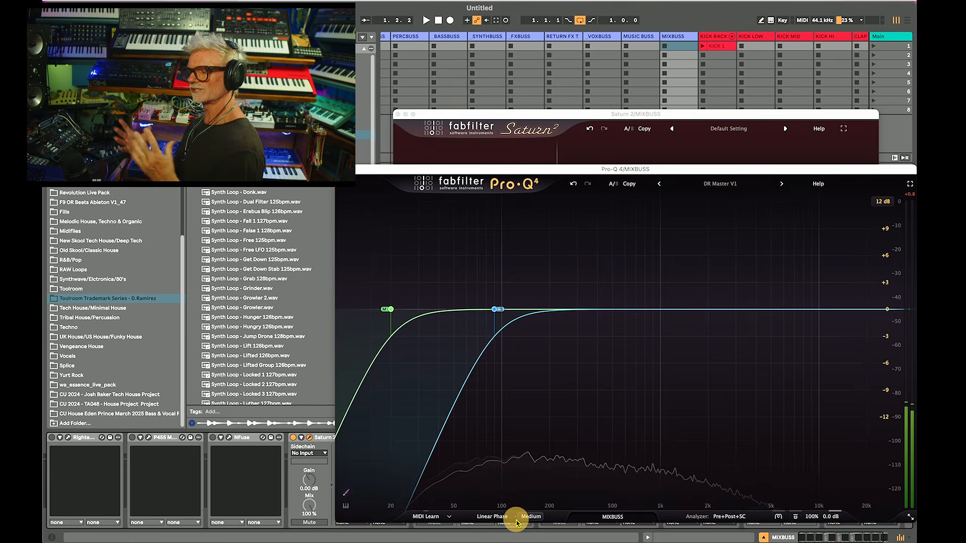
{"action": "mouse_move", "coordinate": [517, 523]}
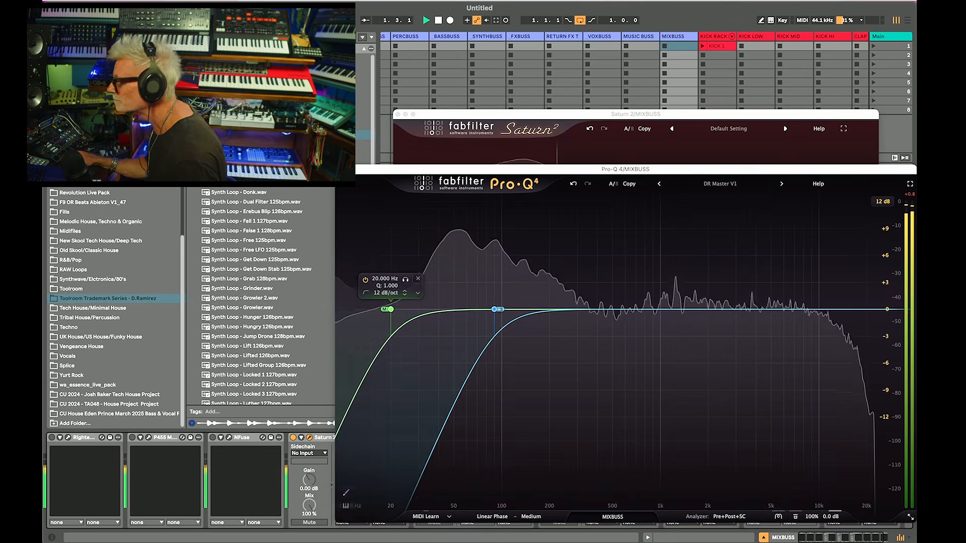
{"action": "left_click", "coordinate": [341, 170]}
{"action": "left_click", "coordinate": [396, 114]}
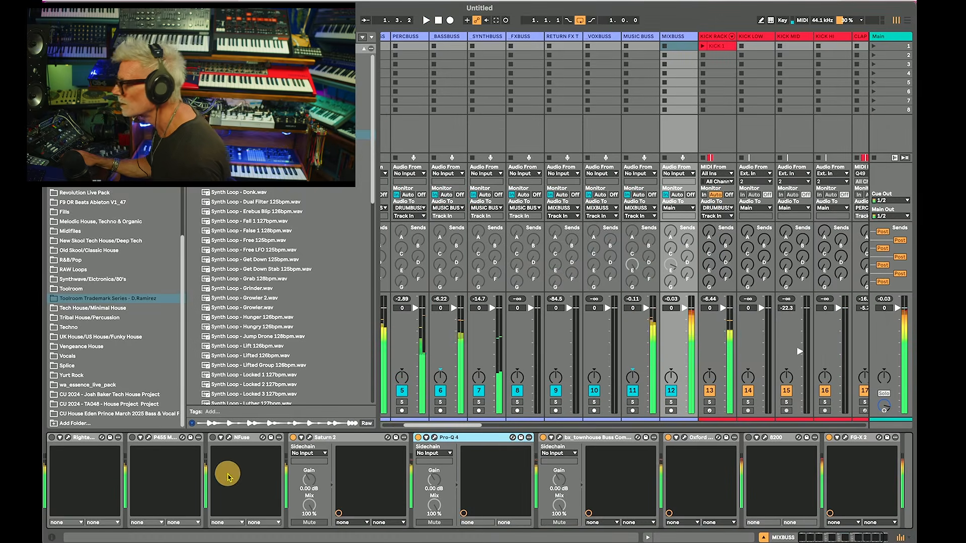
Step: Activate and open NFuse on MIXBUSS, and engage its Stereo Imager section while playing the loop
{"action": "left_click", "coordinate": [229, 437]}
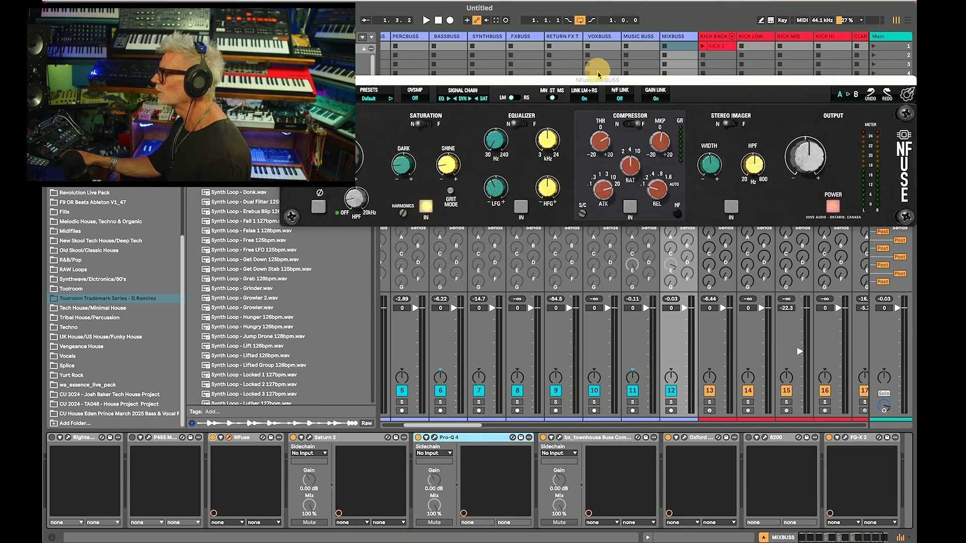
{"action": "left_click_drag", "start_coordinate": [599, 83], "coordinate": [590, 246]}
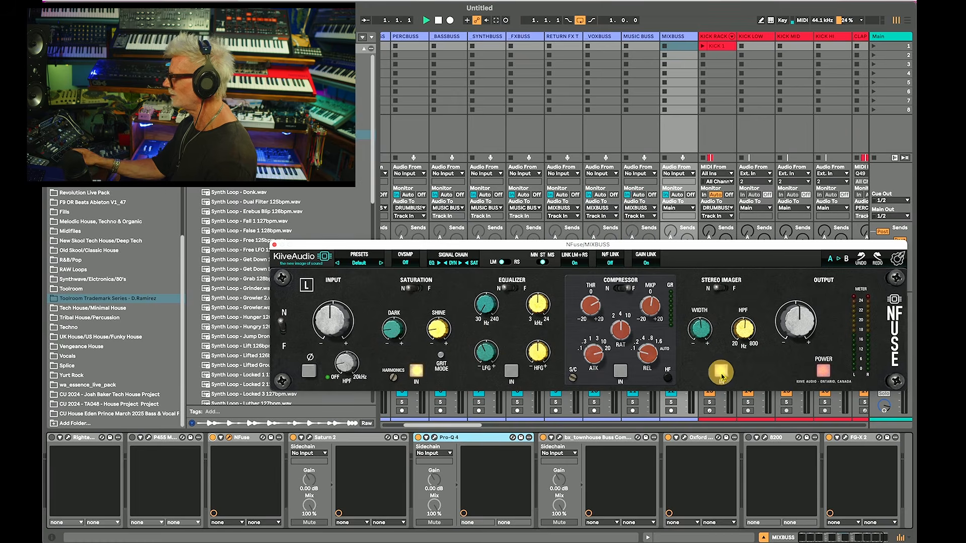
{"action": "key", "text": "space"}
{"action": "left_click", "coordinate": [702, 330]}
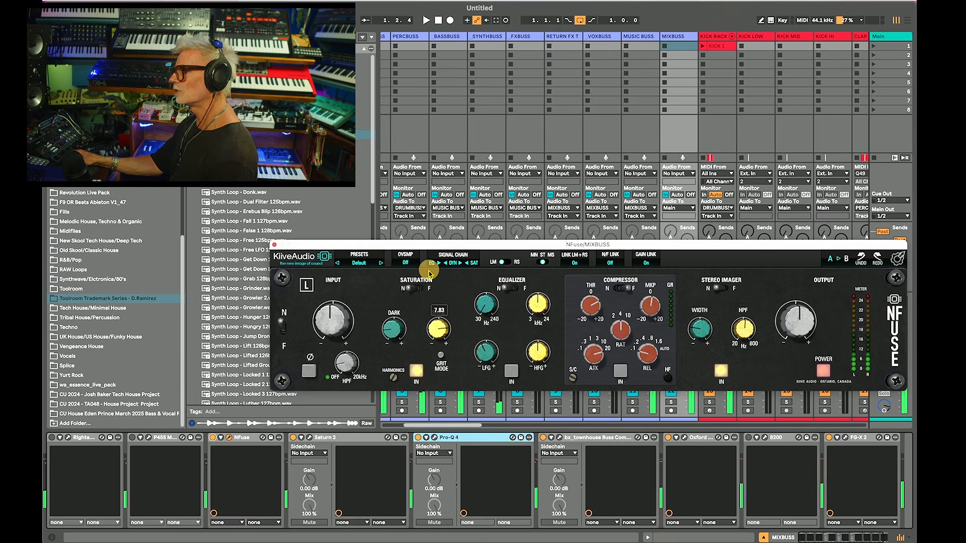
Step: Set NFuse's saturation Shine to 2.28, toggle the plug-in during playback to compare, and close its window
{"action": "key", "text": "space"}
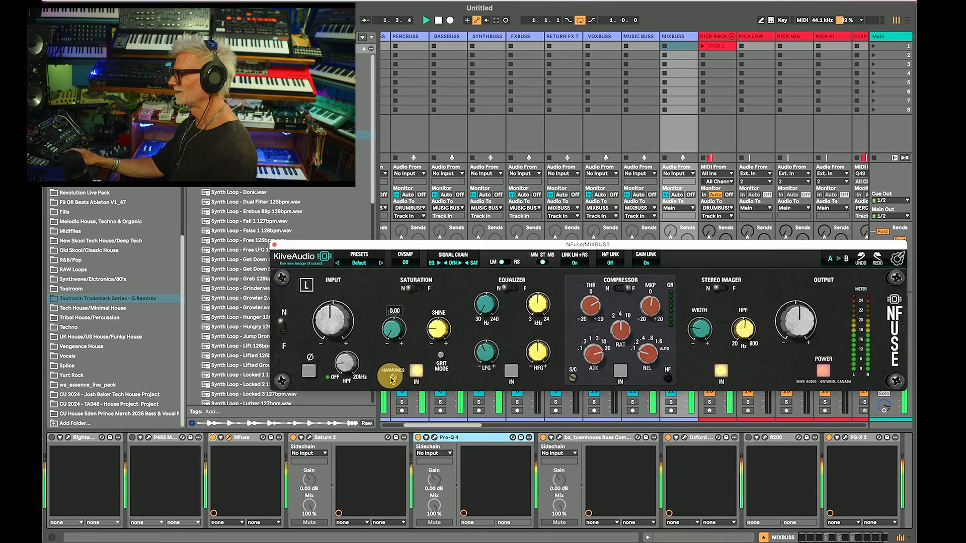
{"action": "left_click", "coordinate": [213, 439]}
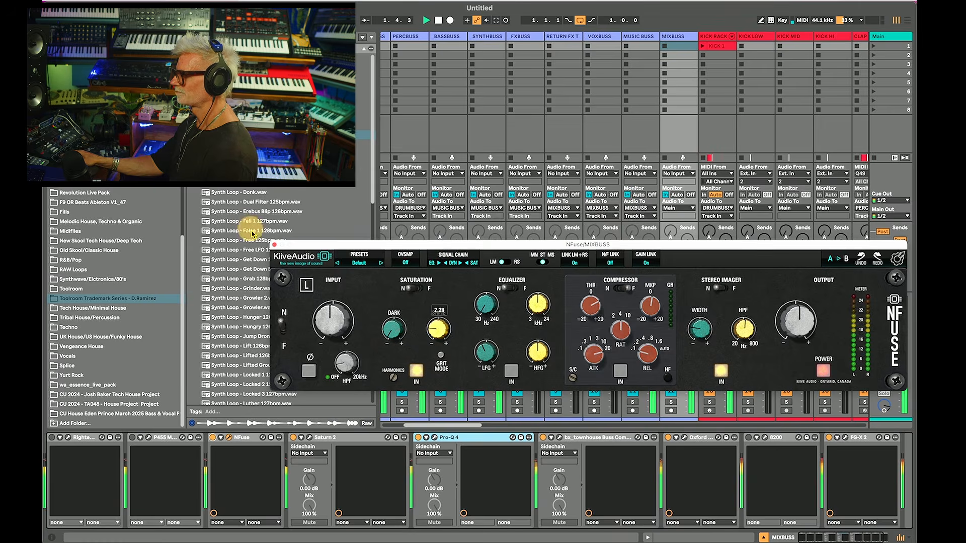
{"action": "left_click", "coordinate": [274, 246]}
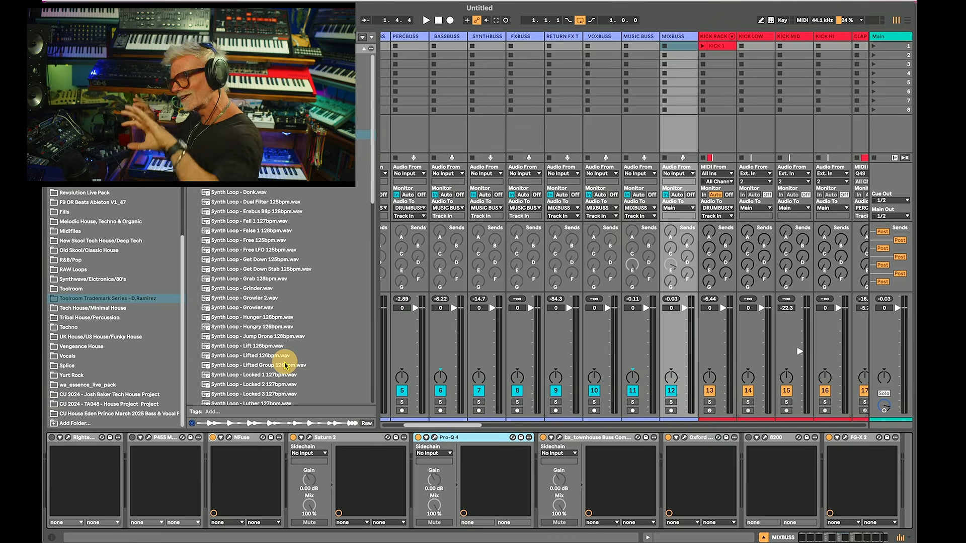
Step: Open the Pulsar 8200 on MIXBUSS, and slightly lower its LMF gain and raise its LF gain while playing the loop
{"action": "left_click", "coordinate": [764, 438]}
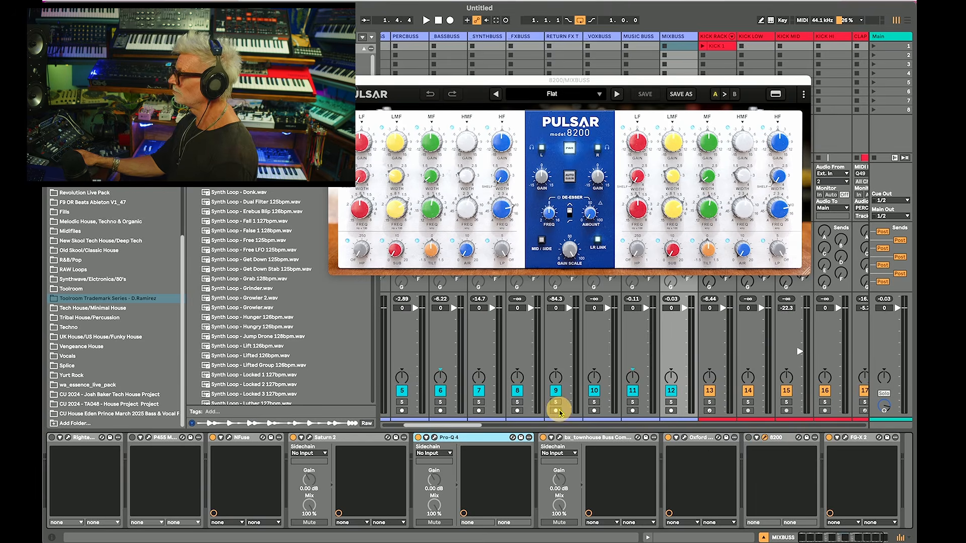
{"action": "left_click", "coordinate": [685, 445]}
{"action": "left_click", "coordinate": [861, 437]}
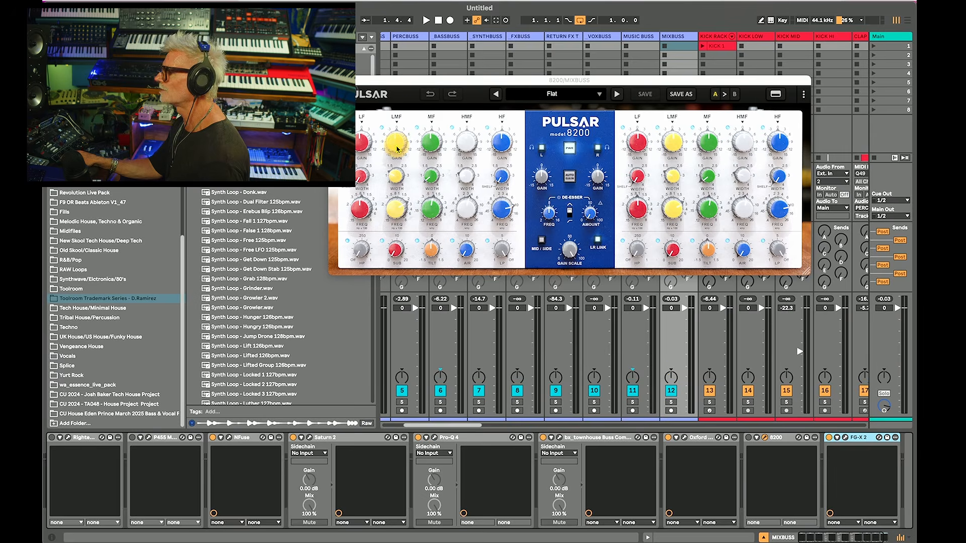
{"action": "key", "text": "space"}
{"action": "left_click_drag", "start_coordinate": [397, 148], "coordinate": [395, 155]}
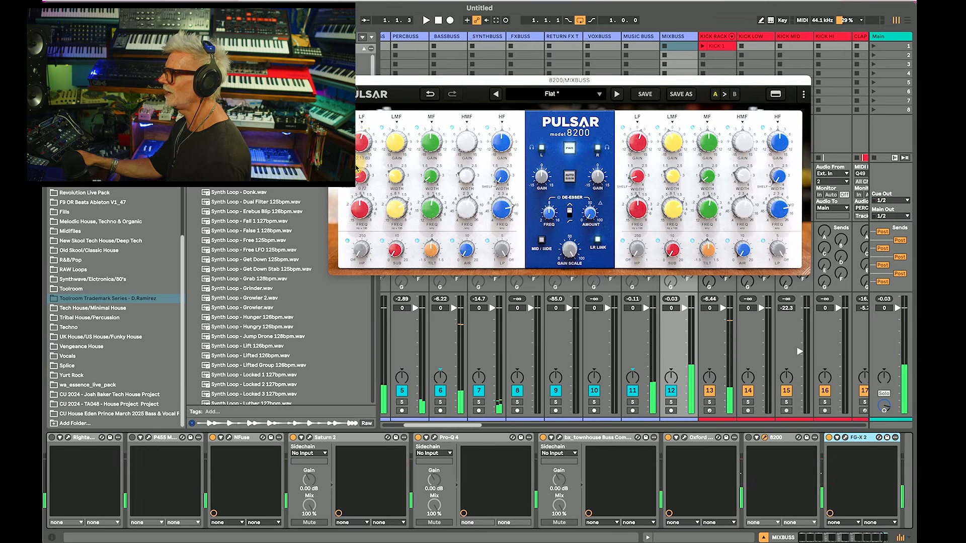
{"action": "key", "text": "space"}
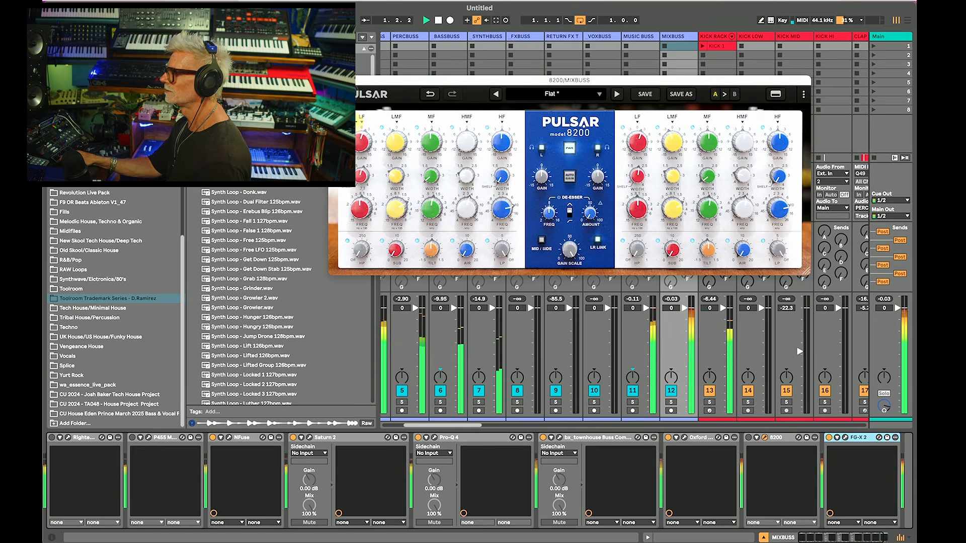
{"action": "left_click_drag", "start_coordinate": [359, 143], "coordinate": [360, 141]}
{"action": "key", "text": "space"}
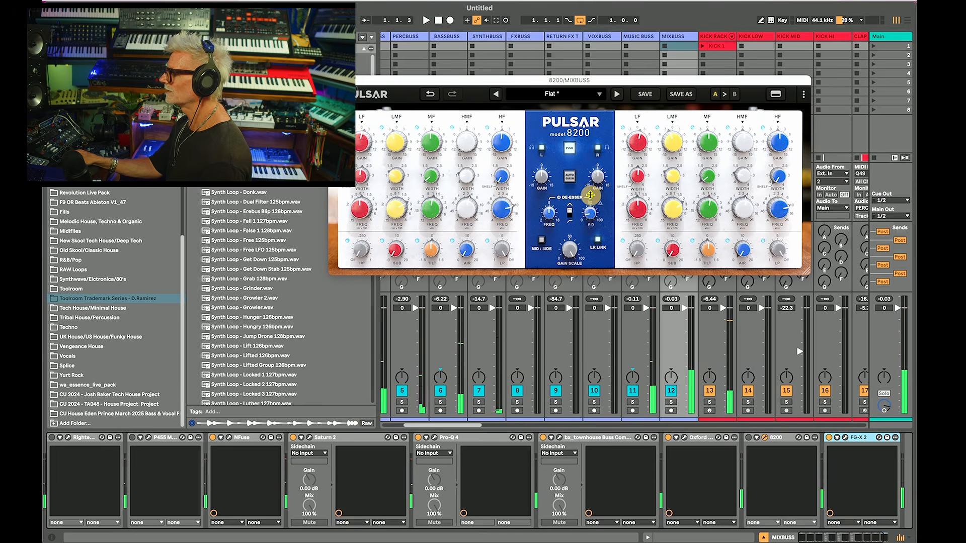
Step: Adjust the Pulsar 8200's de-esser amount during playback and enable its auto gain
{"action": "key", "text": "space"}
{"action": "left_click_drag", "start_coordinate": [590, 195], "coordinate": [590, 192]}
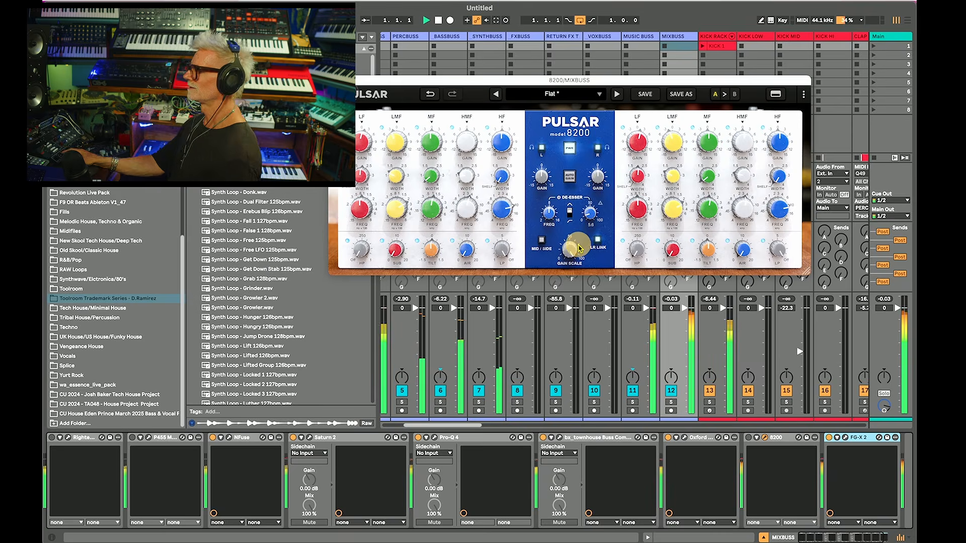
{"action": "key", "text": "space"}
{"action": "left_click", "coordinate": [572, 178]}
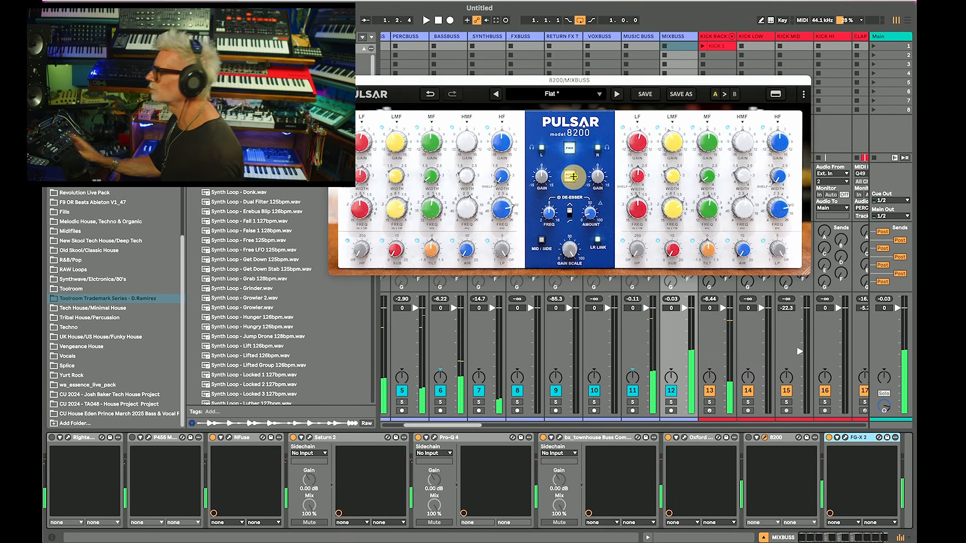
Step: Move the Pulsar 8200 window clear of the browser, and toggle the EQ on and off during playback to compare
{"action": "left_click_drag", "start_coordinate": [572, 81], "coordinate": [613, 141]}
{"action": "key", "text": "space"}
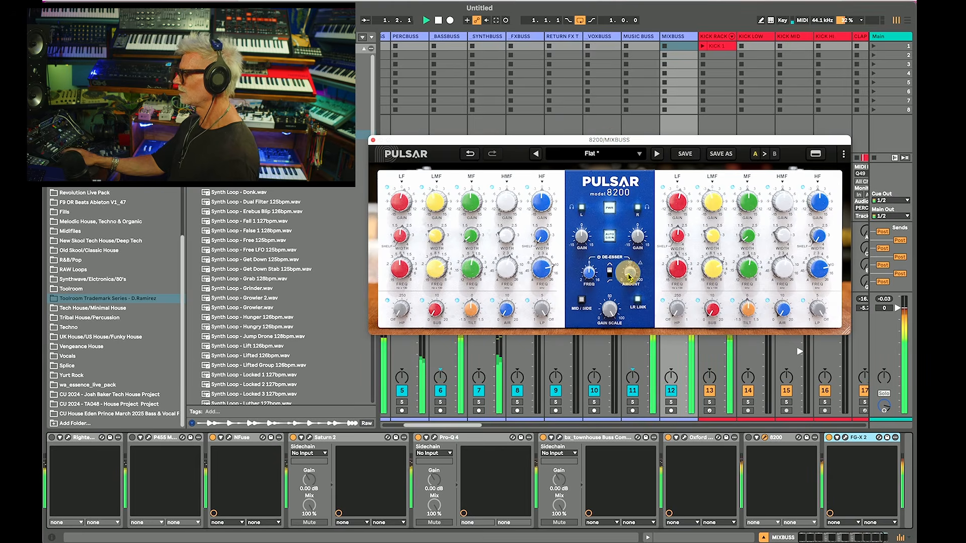
{"action": "left_click", "coordinate": [750, 440]}
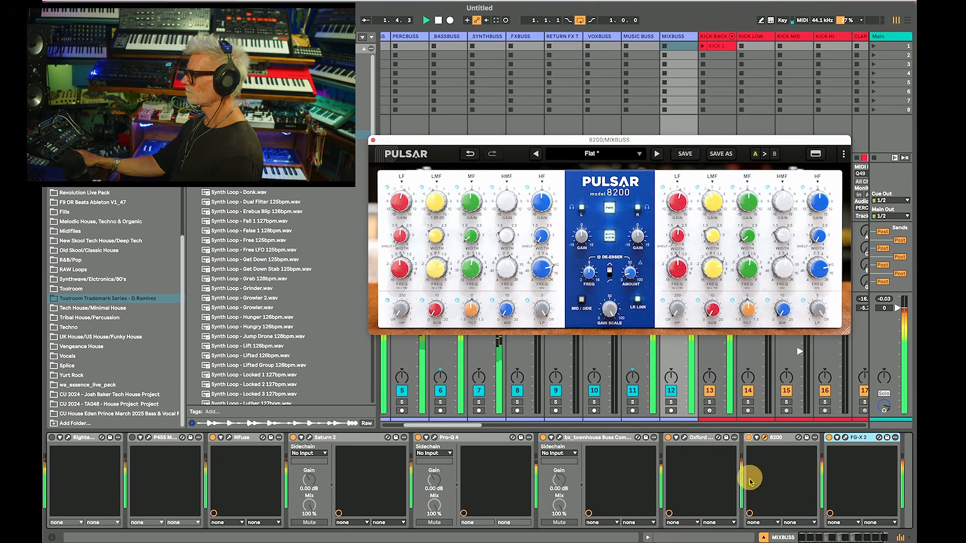
{"action": "left_click", "coordinate": [748, 439]}
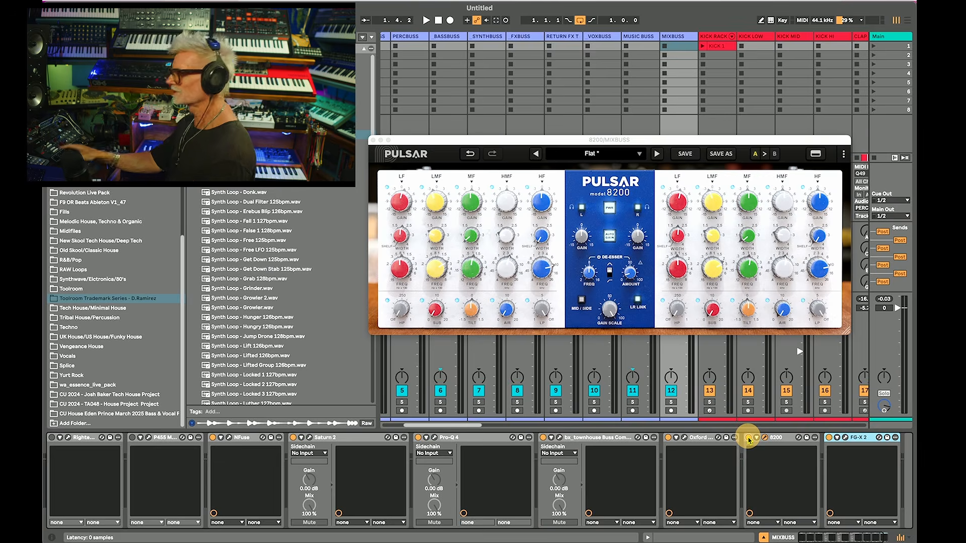
Step: Search the browser's plug-ins for "span" and load the Voxengo metering plug-in onto MIXBUSS after FG-X 2
{"action": "scroll", "coordinate": [772, 450], "scroll_direction": "right", "scroll_amount": 2}
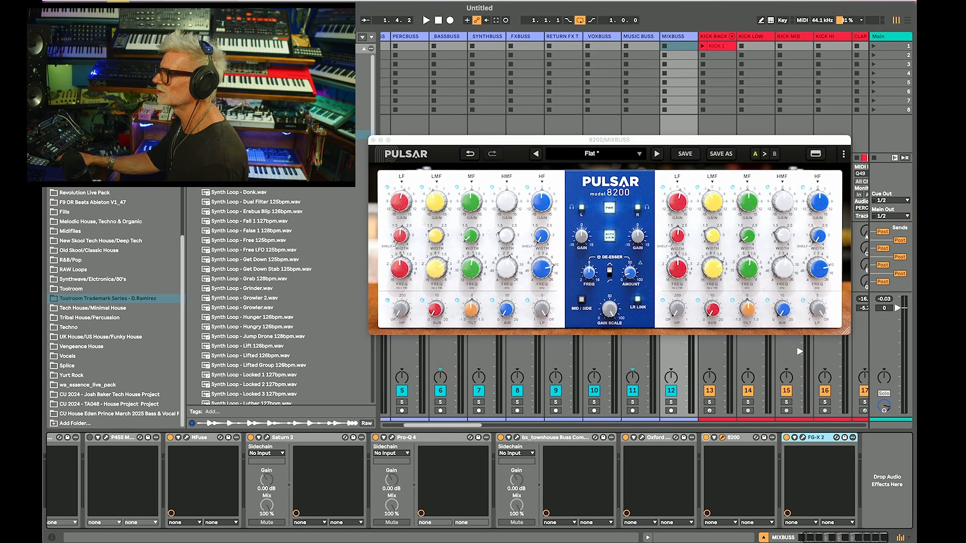
{"action": "type", "text": "p"}
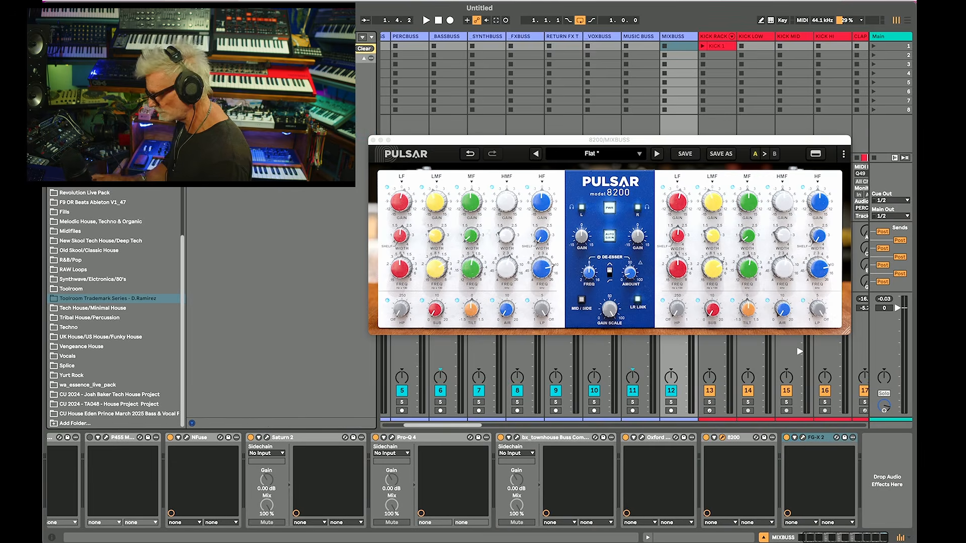
{"action": "scroll", "coordinate": [116, 151], "scroll_direction": "up", "scroll_amount": 10}
{"action": "left_click", "coordinate": [63, 145]}
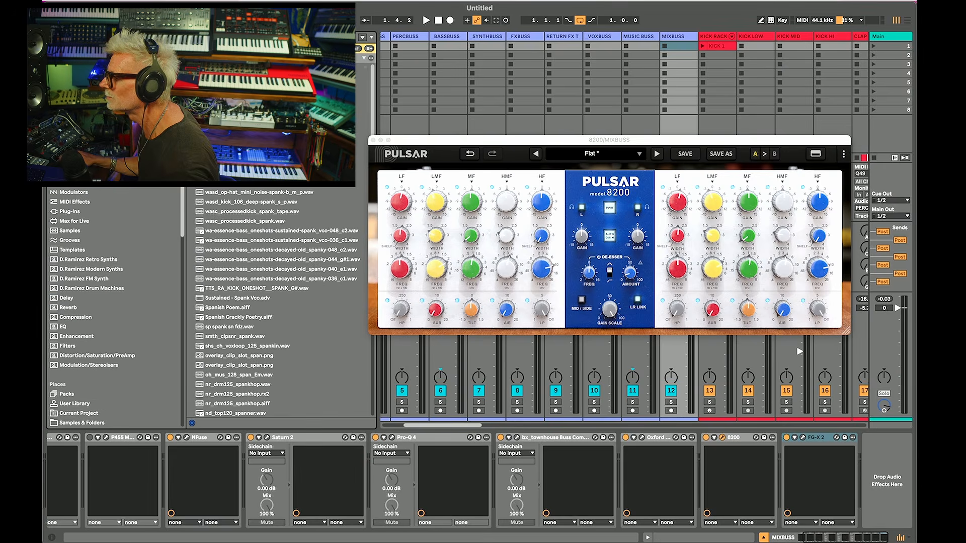
{"action": "double_click", "coordinate": [241, 86]}
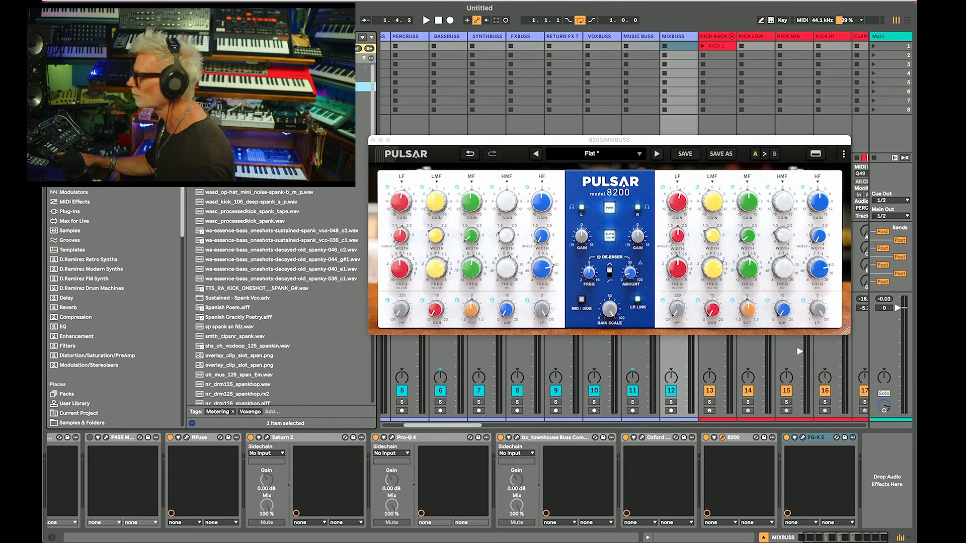
Step: Move the SPAN window on MIXBUSS aside, and close both the SPAN and Pulsar 8200 windows
{"action": "left_click_drag", "start_coordinate": [465, 425], "coordinate": [431, 426]}
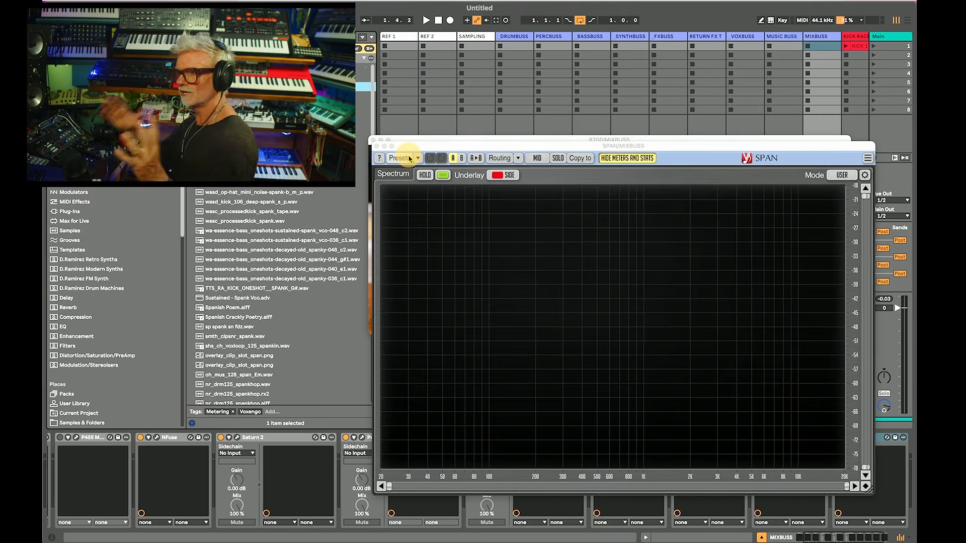
{"action": "left_click_drag", "start_coordinate": [403, 145], "coordinate": [418, 136]}
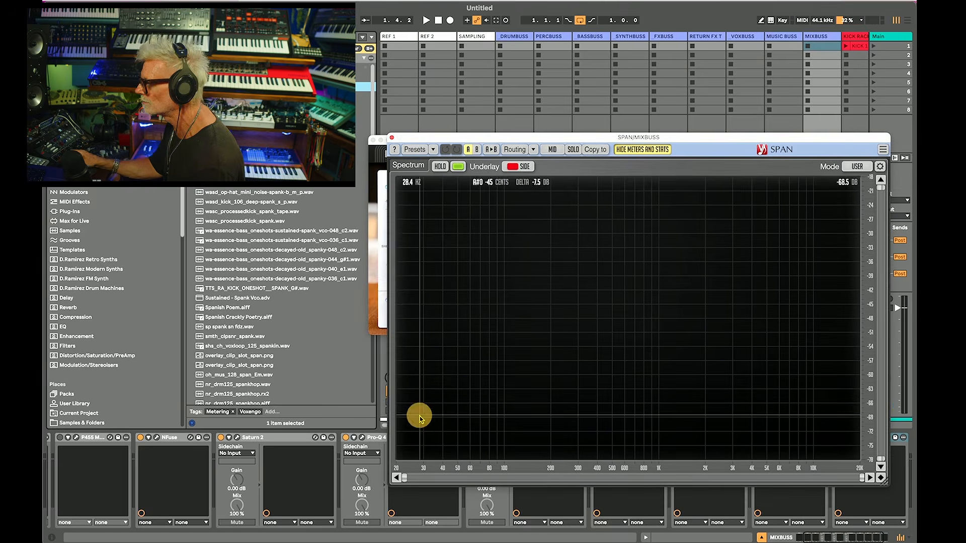
{"action": "left_click", "coordinate": [392, 137]}
{"action": "left_click", "coordinate": [372, 140]}
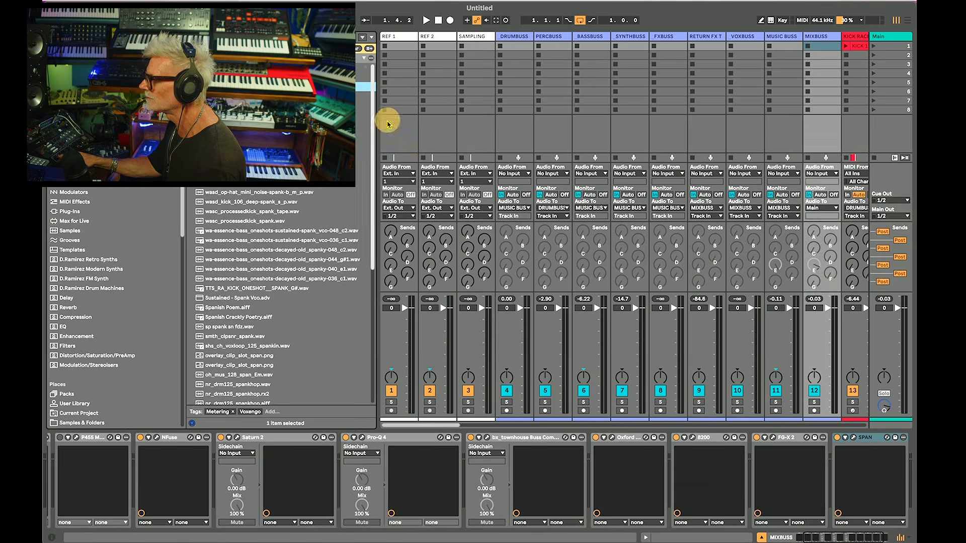
Step: Load SPAN onto the REF 1 track as well and close its plug-in window
{"action": "left_click", "coordinate": [401, 38]}
{"action": "left_click", "coordinate": [241, 87]}
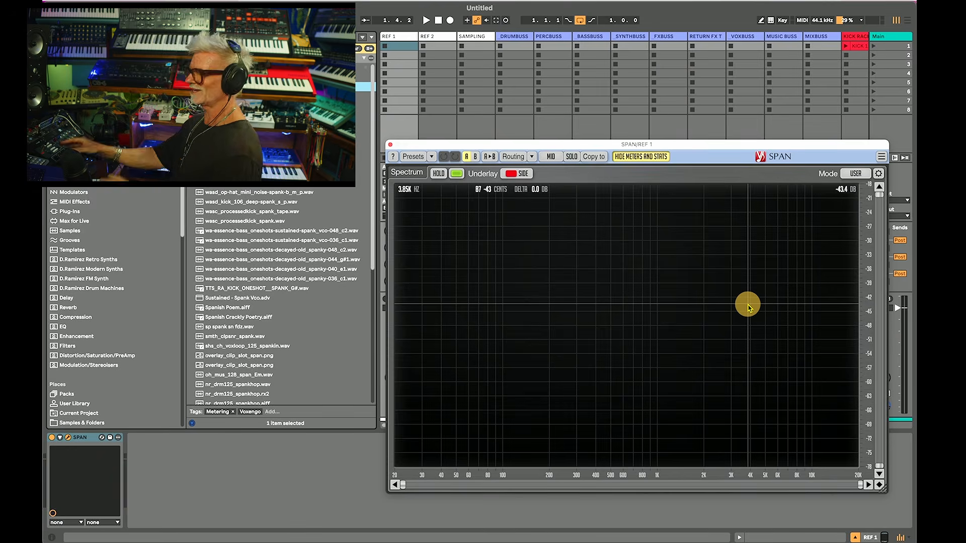
{"action": "left_click", "coordinate": [390, 145]}
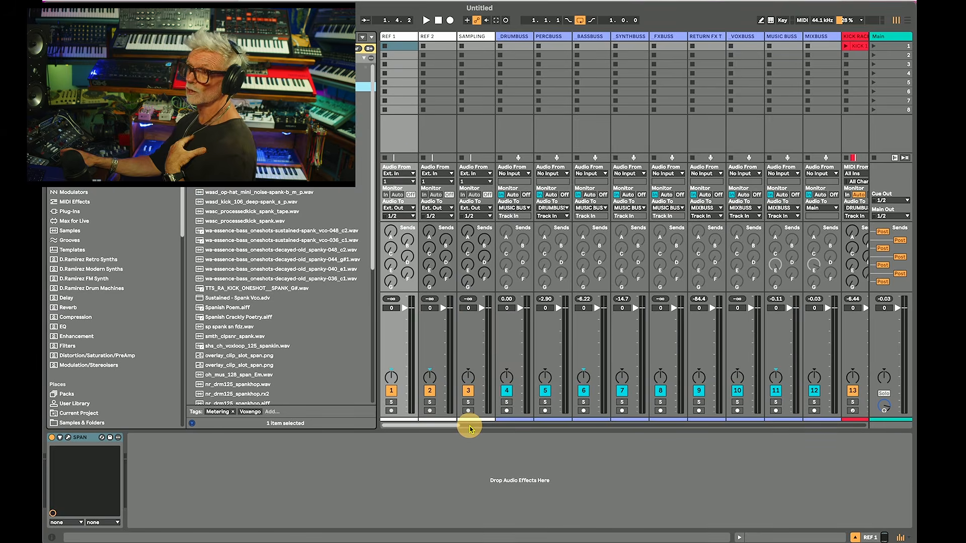
{"action": "mouse_move", "coordinate": [416, 425]}
{"action": "left_mouse_down"}
{"action": "mouse_move", "coordinate": [425, 426]}
{"action": "mouse_move", "coordinate": [415, 428]}
{"action": "left_mouse_up"}
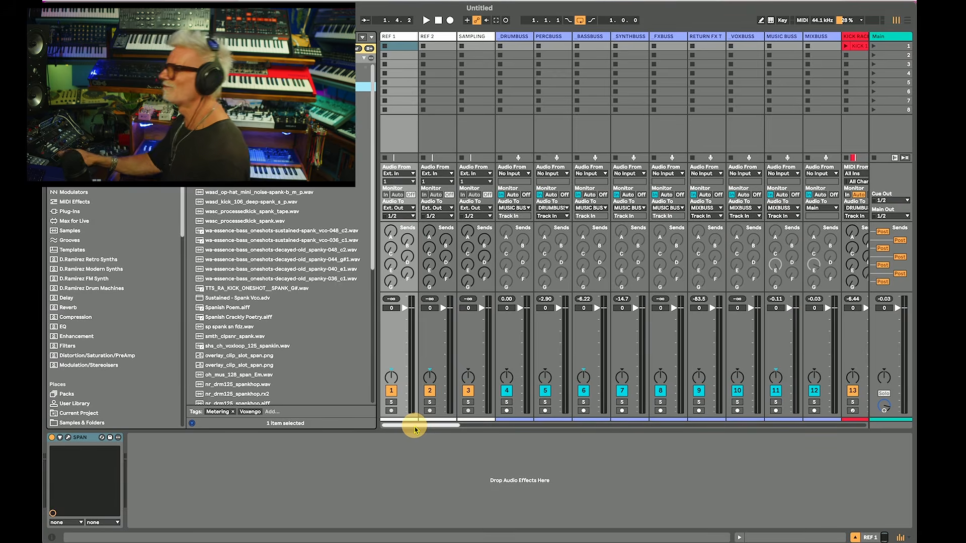
Step: Play the loop, lower the second top loop's volume on track 41 to -12.2 dB, and stop playback
{"action": "key", "text": "space"}
{"action": "left_click_drag", "start_coordinate": [433, 425], "coordinate": [418, 439]}
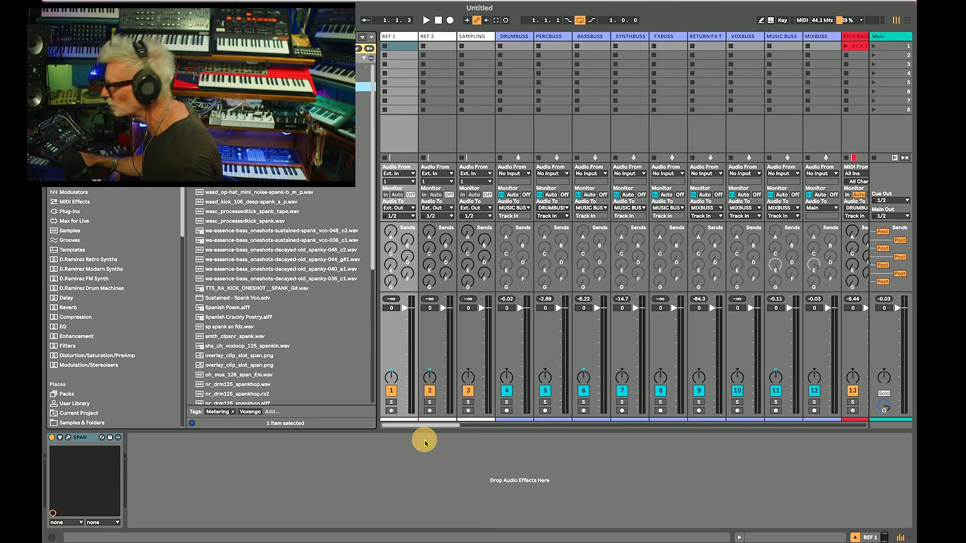
{"action": "key", "text": "space"}
{"action": "left_click_drag", "start_coordinate": [425, 425], "coordinate": [448, 436]}
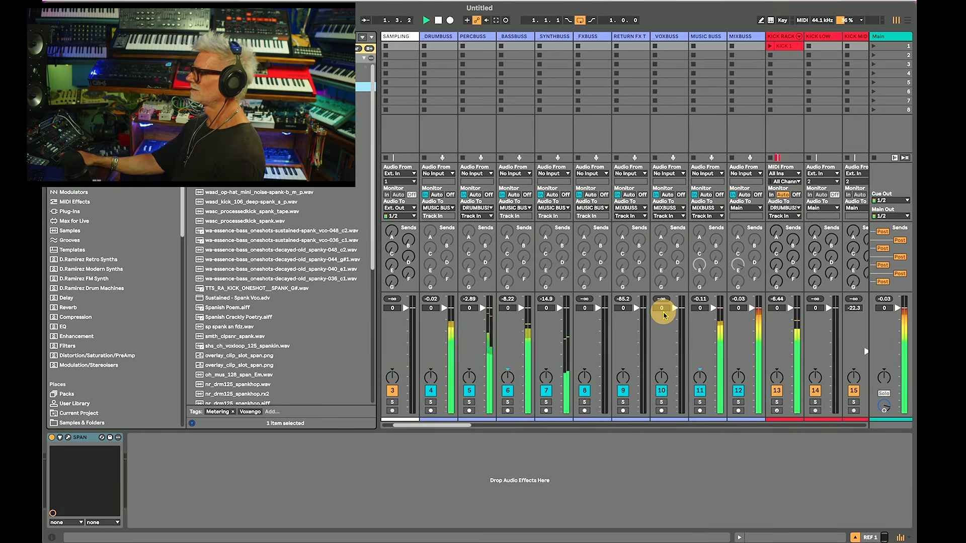
{"action": "scroll", "coordinate": [663, 312], "scroll_direction": "right", "scroll_amount": 10}
{"action": "scroll", "coordinate": [663, 315], "scroll_direction": "right", "scroll_amount": 20}
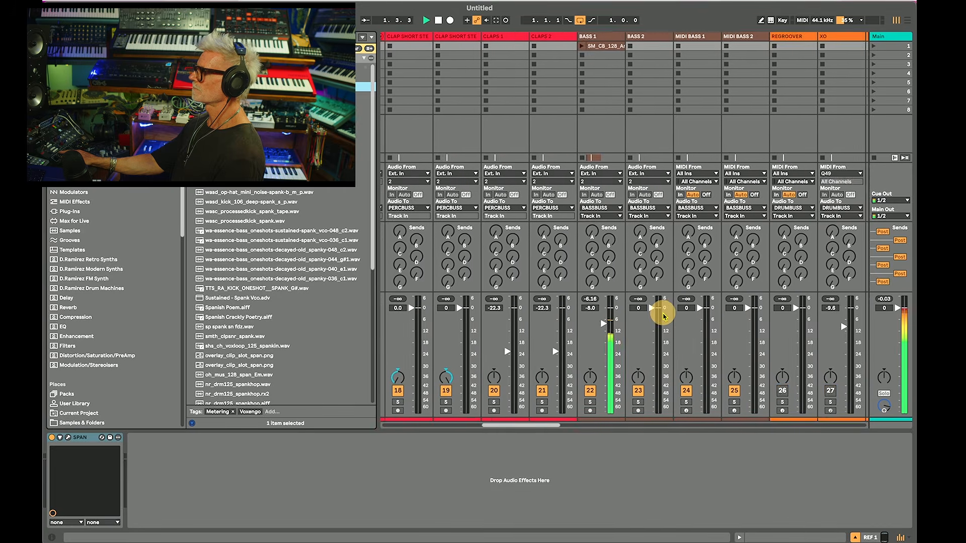
{"action": "left_click_drag", "start_coordinate": [742, 327], "coordinate": [743, 330]}
{"action": "key", "text": "space"}
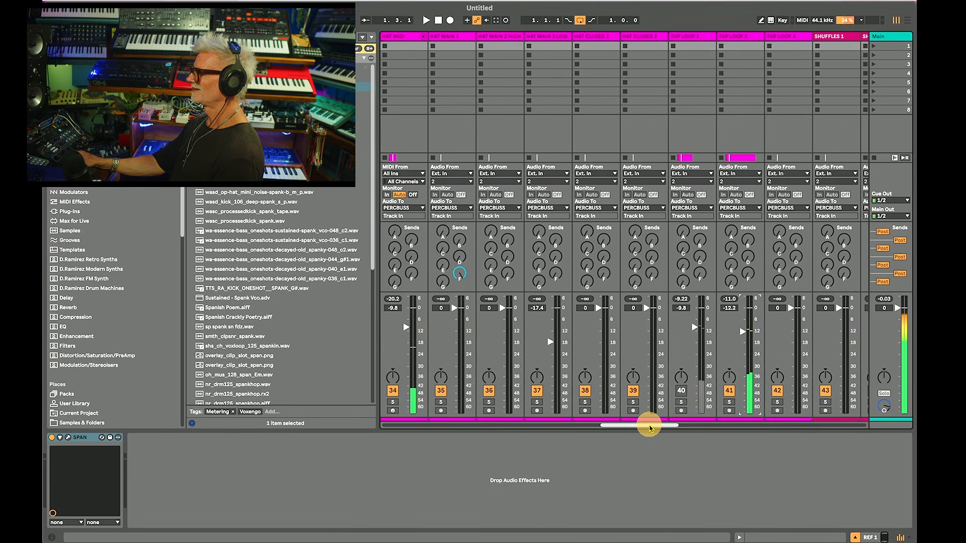
Step: Switch to the Arrangement View and collapse the unfolded MUSIC BUSS and SYNTHBUSS tracks
{"action": "left_click_drag", "start_coordinate": [649, 426], "coordinate": [652, 426]}
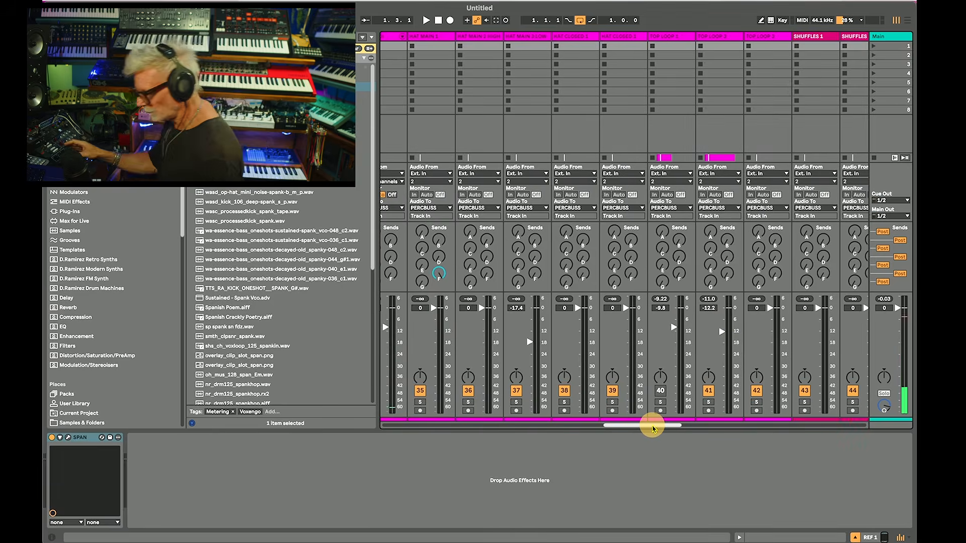
{"action": "key", "text": "Tab"}
{"action": "left_click", "coordinate": [740, 164]}
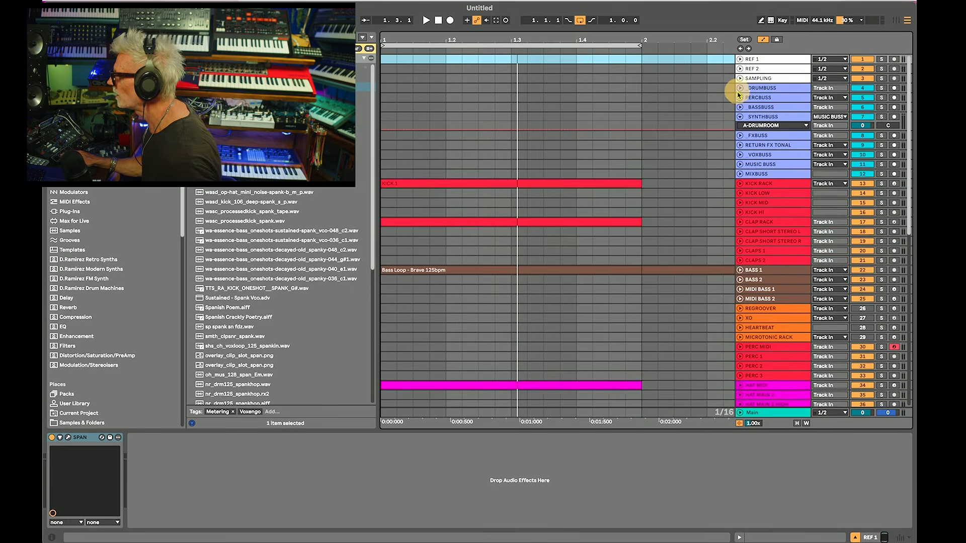
{"action": "left_click", "coordinate": [739, 117]}
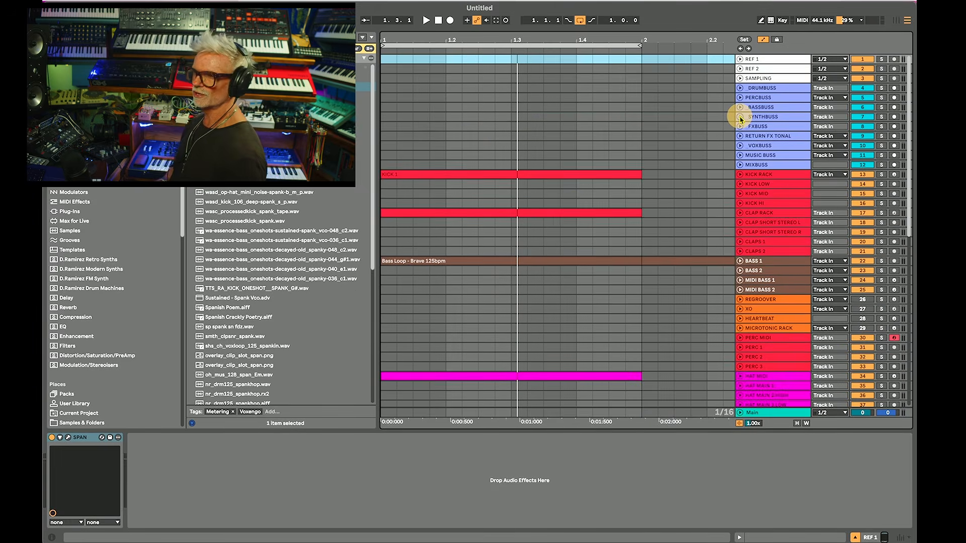